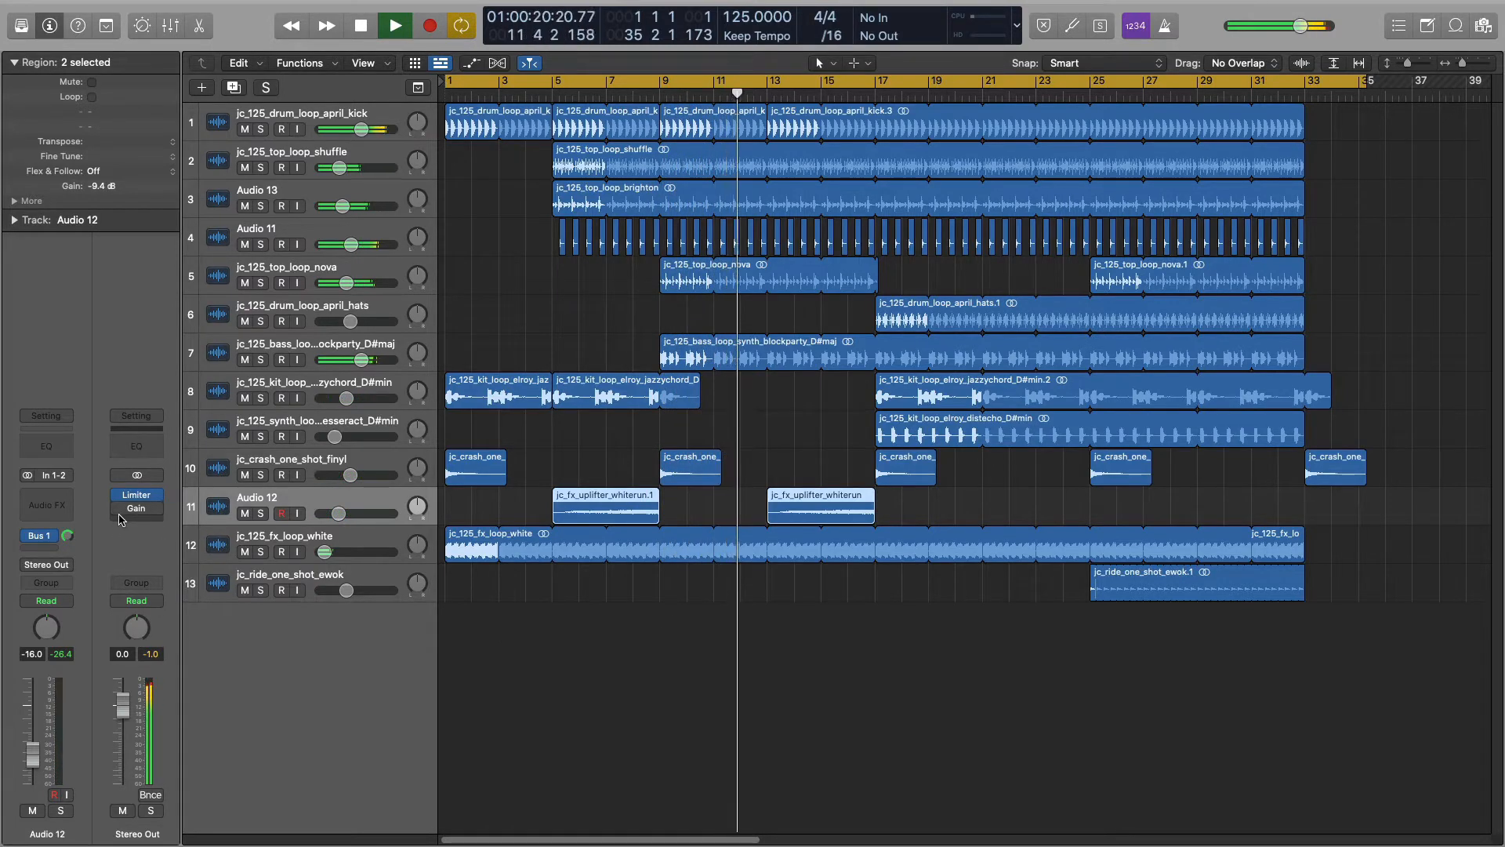
- Switch to Safari and look through the sample list of the Jaytech: Wavelengths pack on Splice
{"action": "mouse_move", "coordinate": [120, 509]}
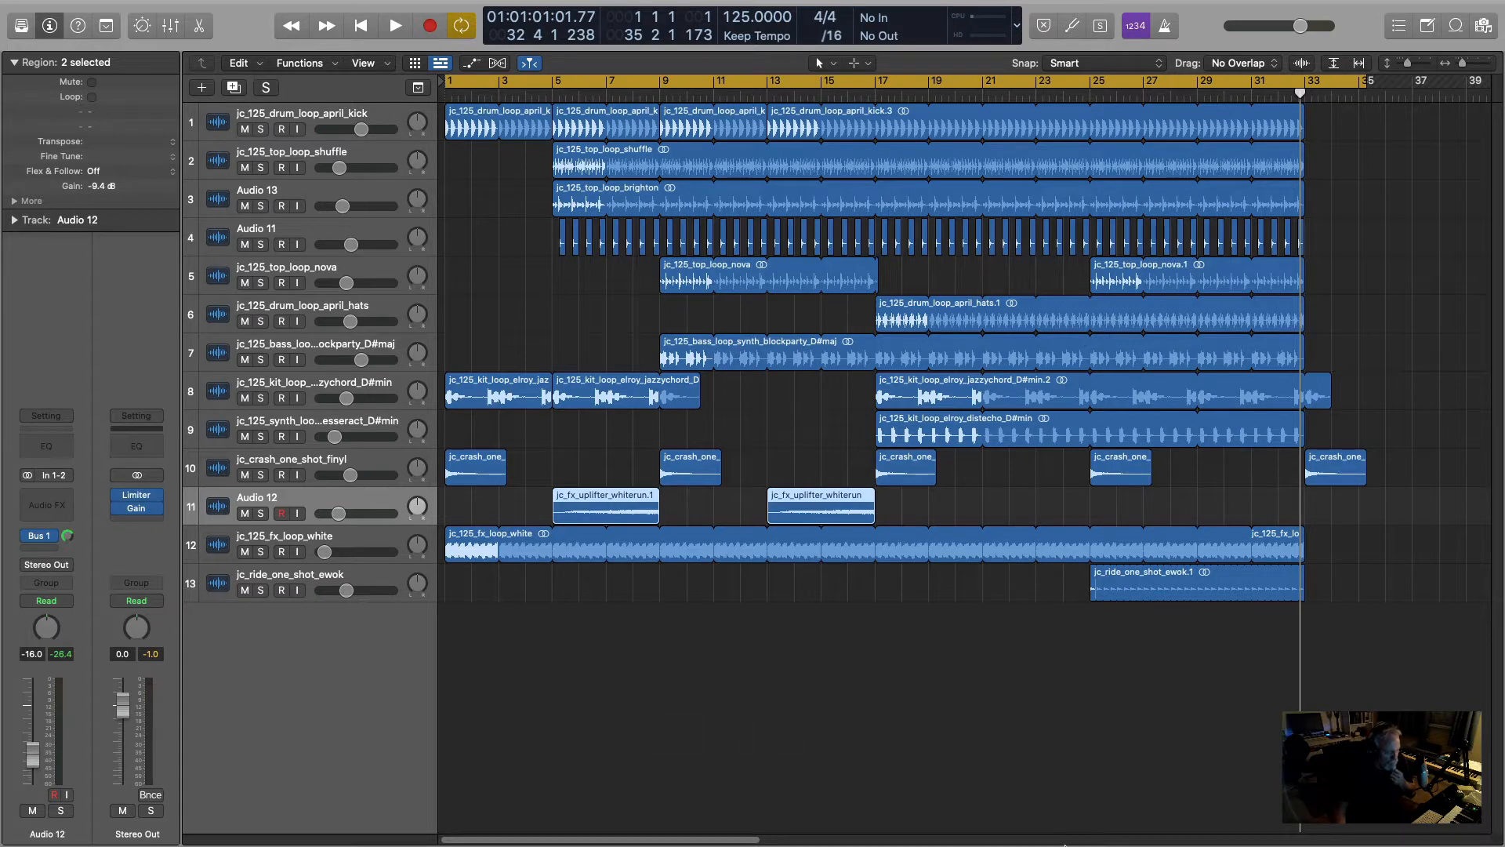
{"action": "left_click", "coordinate": [1199, 795]}
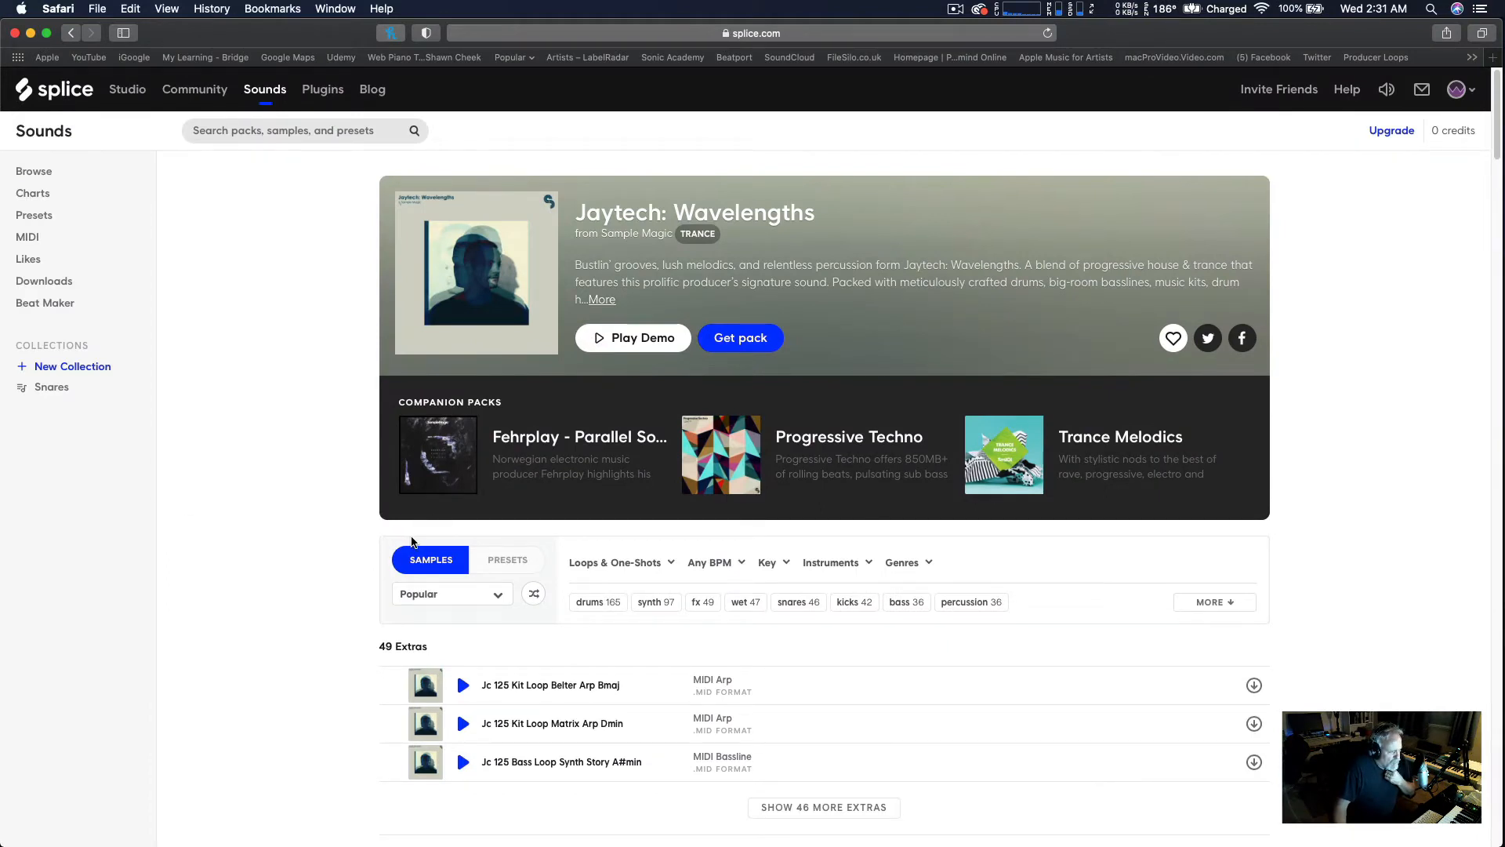
{"action": "scroll", "coordinate": [412, 541], "scroll_direction": "down", "scroll_amount": 5}
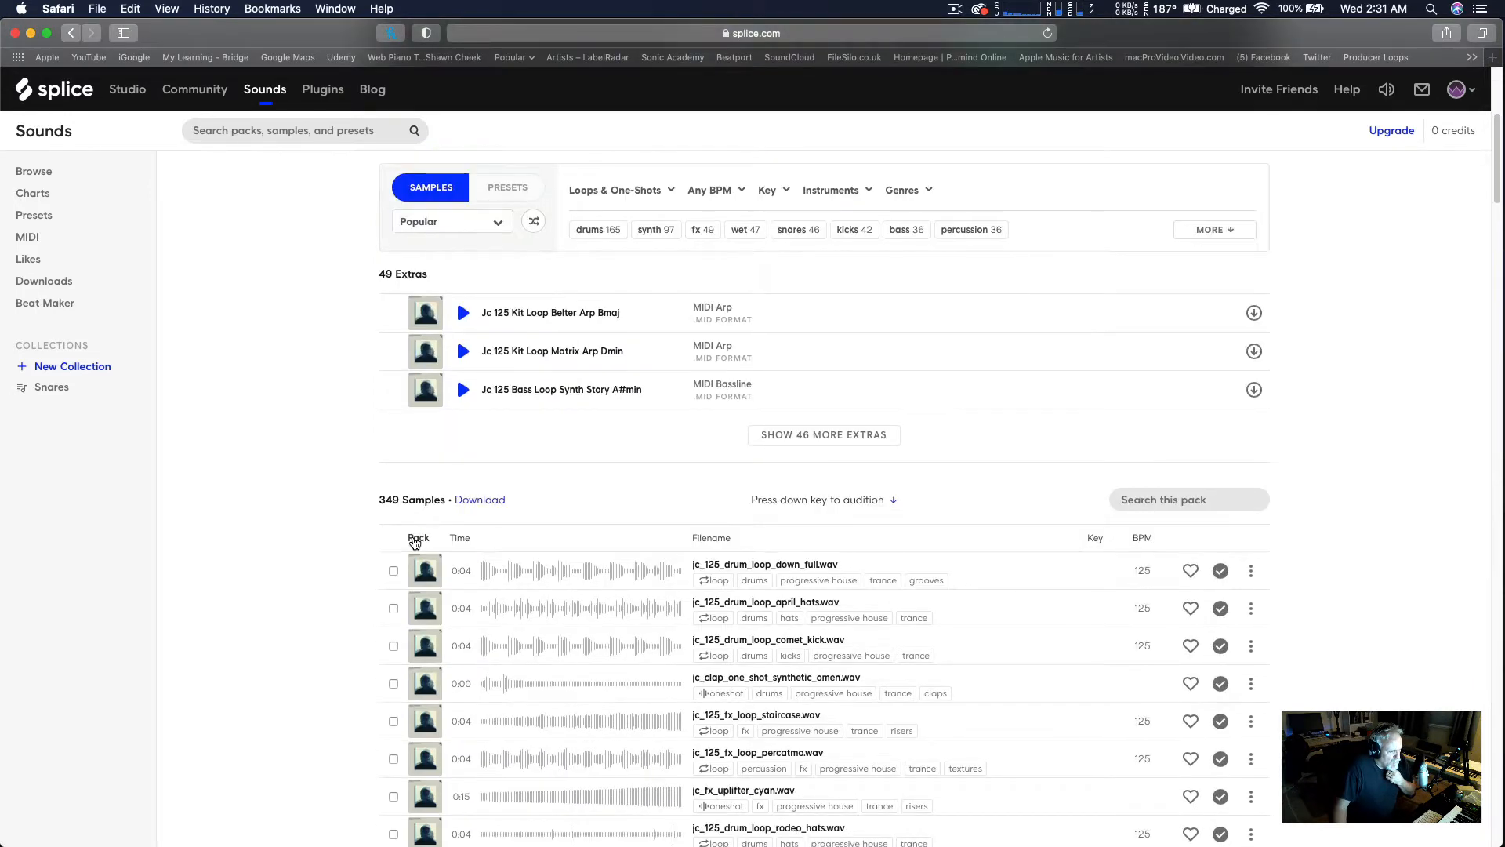
{"action": "scroll", "coordinate": [414, 543], "scroll_direction": "down", "scroll_amount": 1}
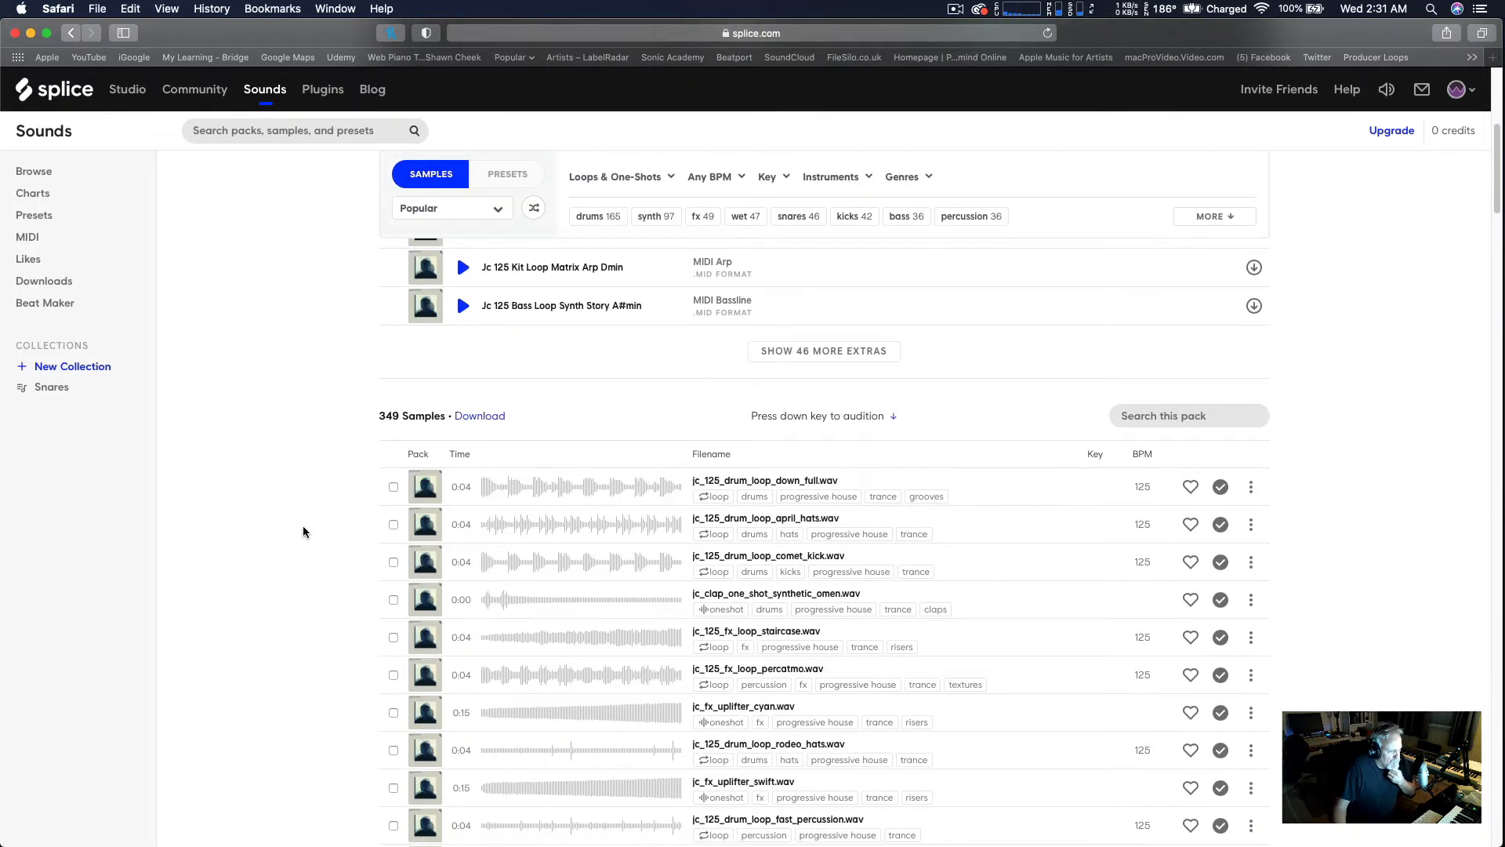
{"action": "scroll", "coordinate": [303, 531], "scroll_direction": "down", "scroll_amount": 1}
{"action": "scroll", "coordinate": [303, 531], "scroll_direction": "down", "scroll_amount": 2}
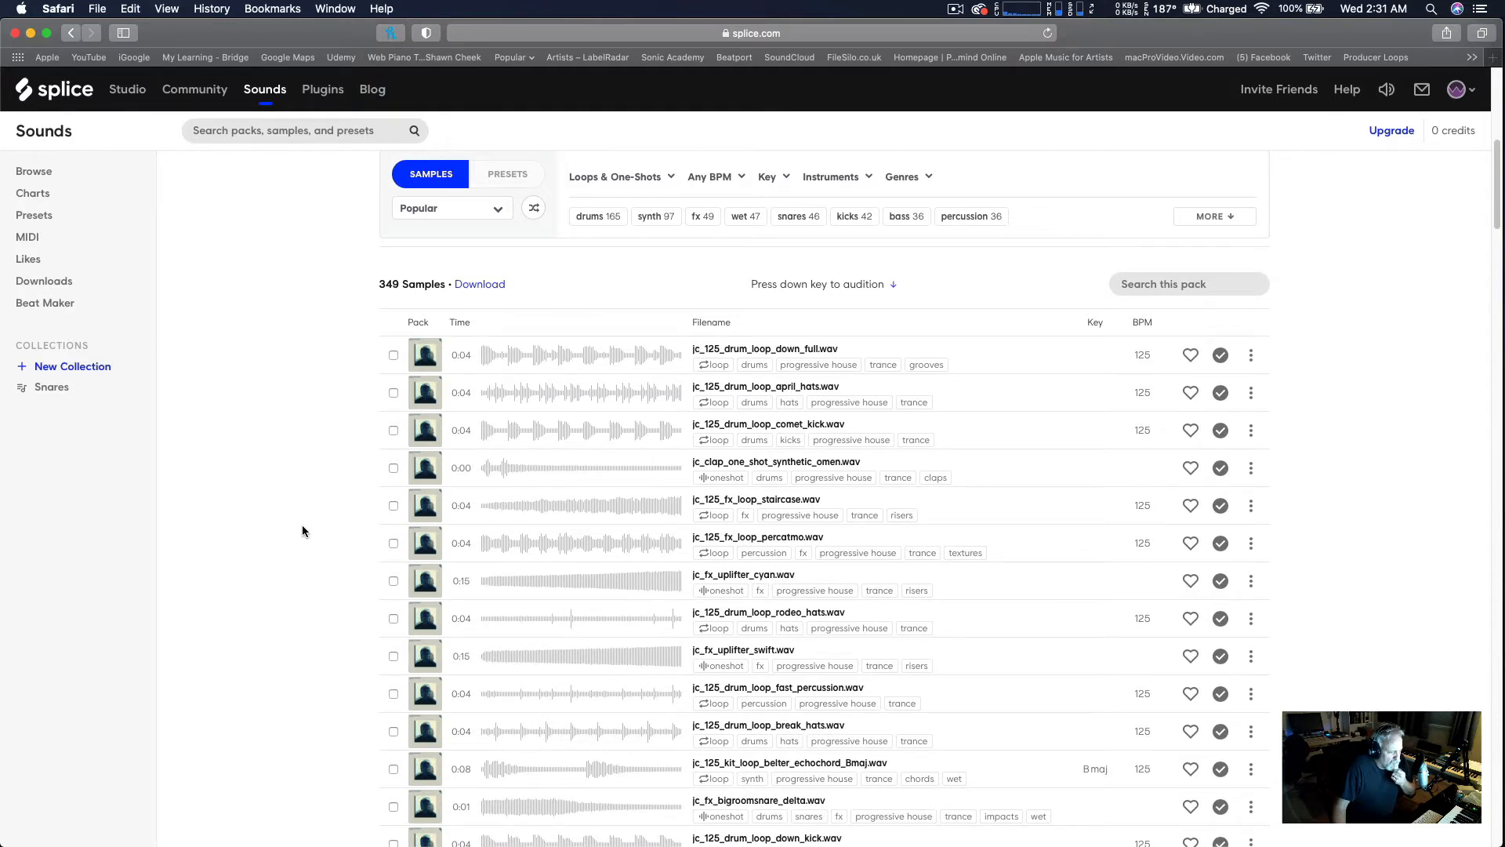
{"action": "scroll", "coordinate": [303, 530], "scroll_direction": "down", "scroll_amount": 3}
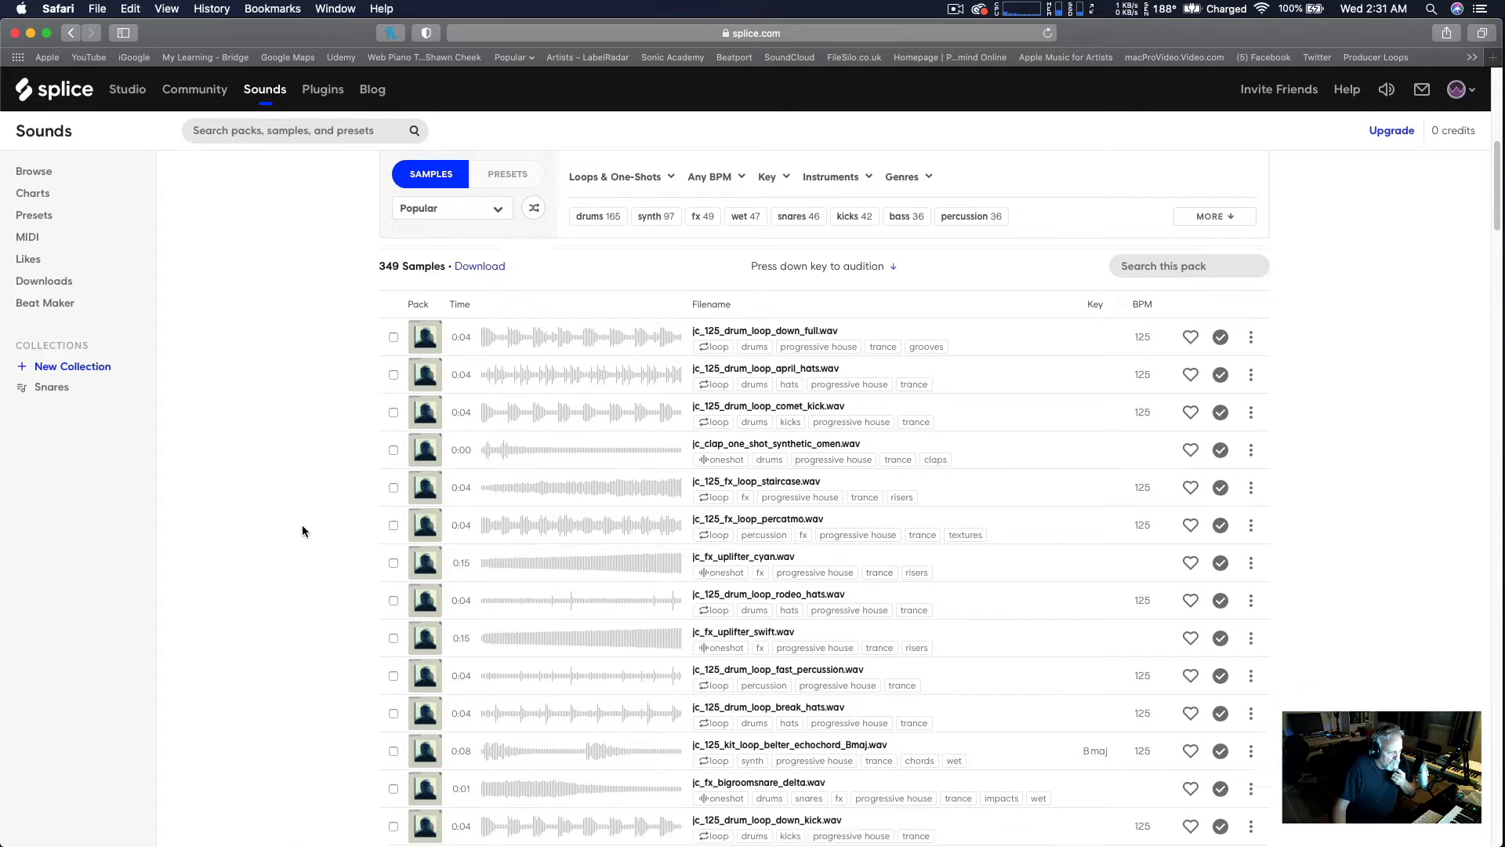
{"action": "scroll", "coordinate": [302, 531], "scroll_direction": "up", "scroll_amount": 6}
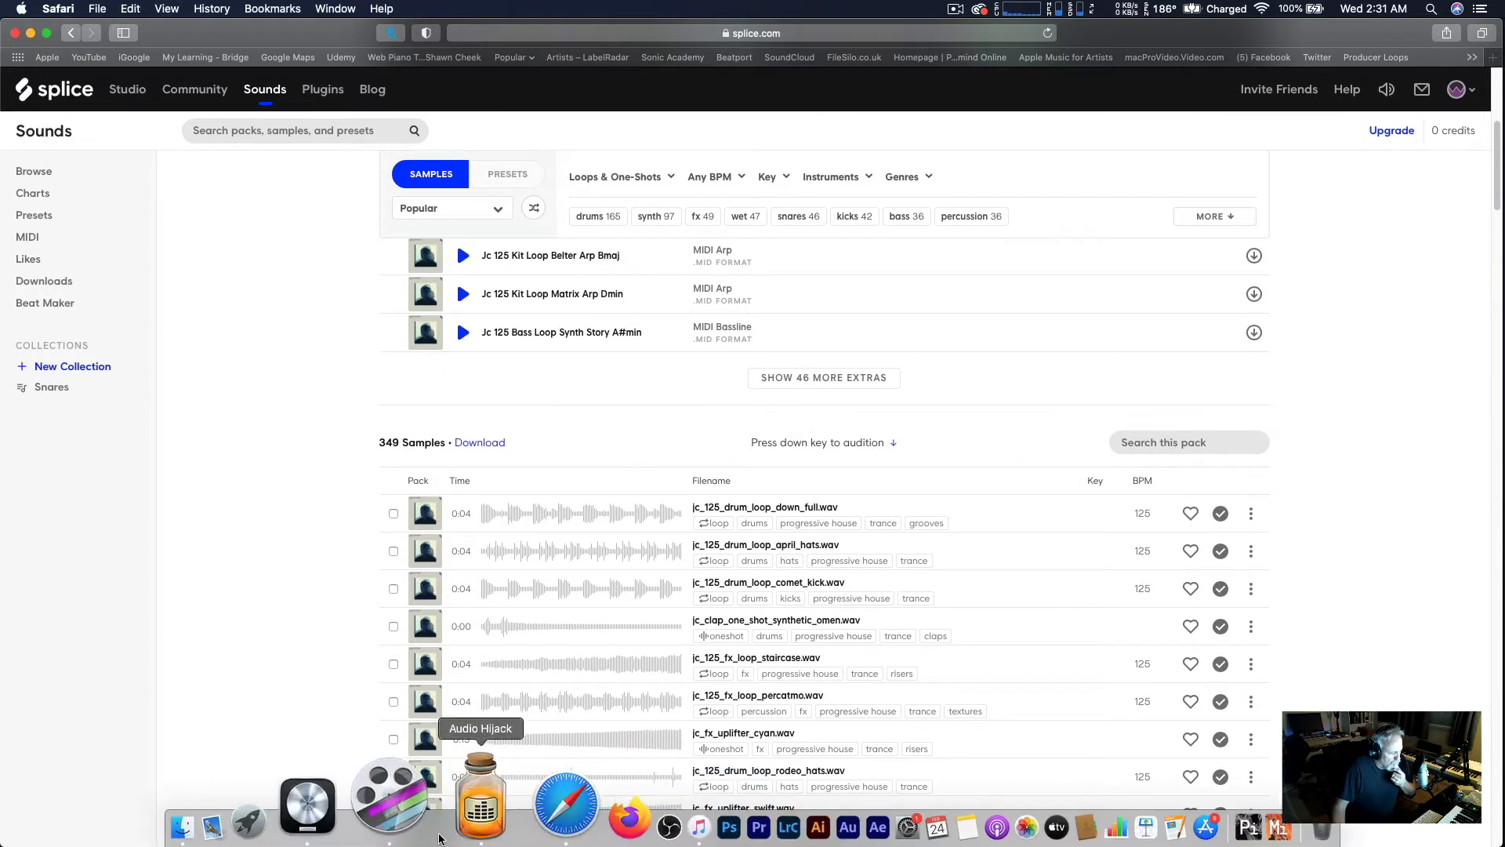
- Return to Logic Pro, solo the blockparty bass loop track and audition it from bar 9 with cycle mode off
{"action": "left_click", "coordinate": [396, 824]}
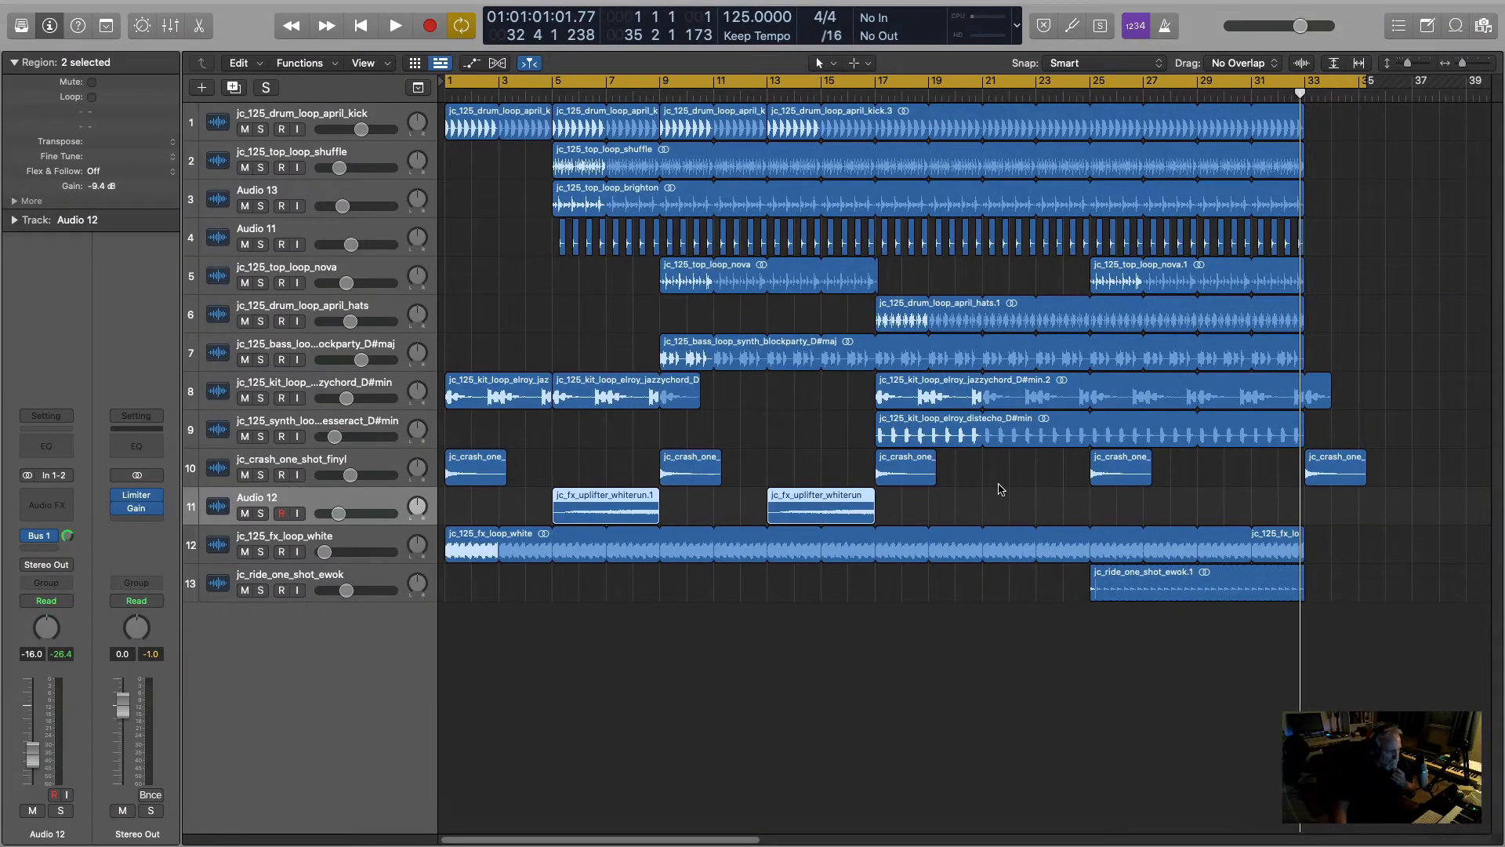
{"action": "left_click", "coordinate": [260, 360]}
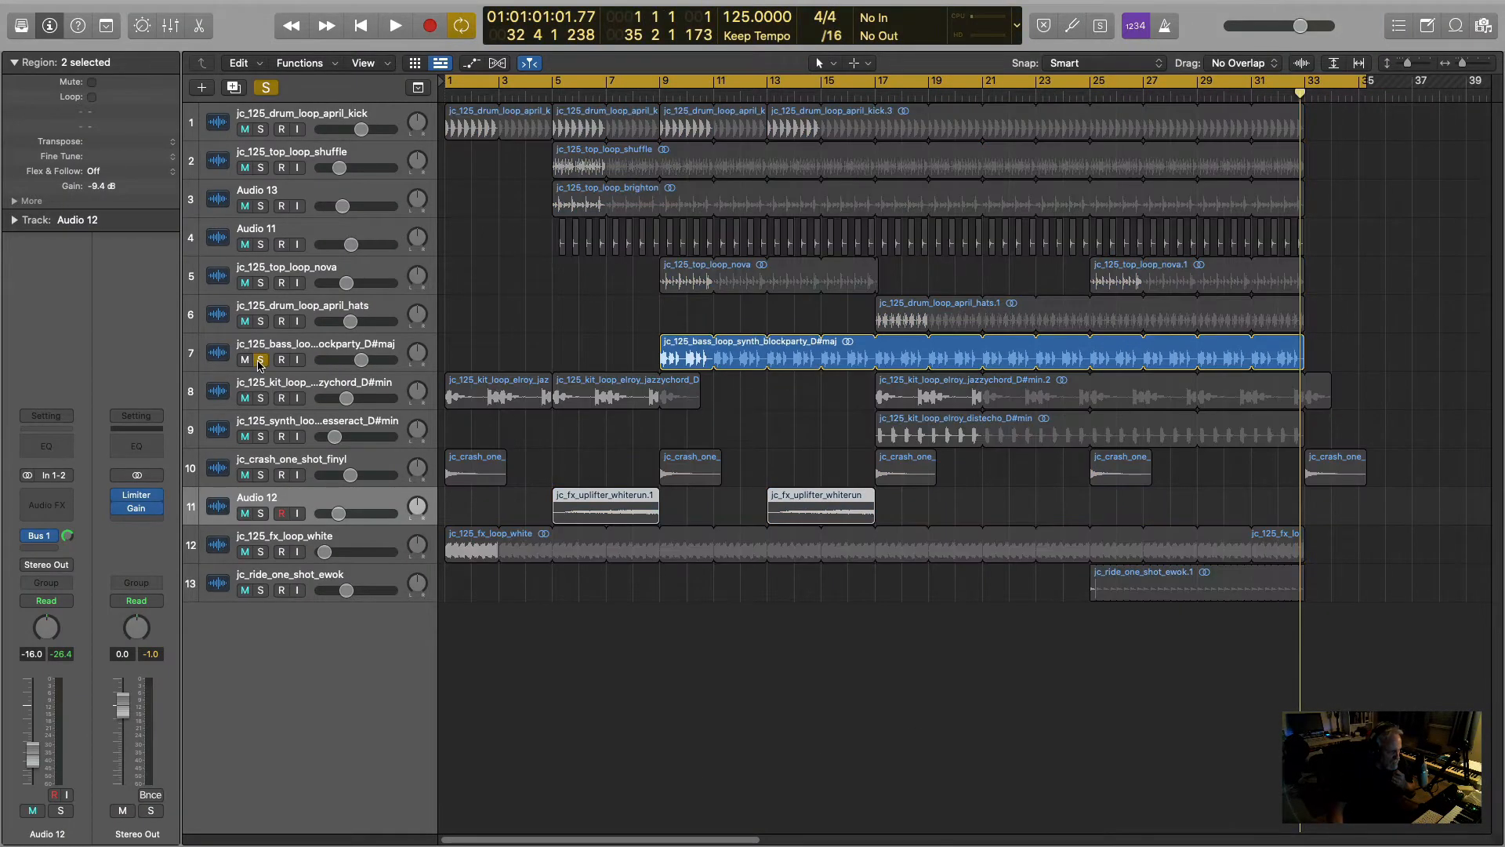
{"action": "left_click", "coordinate": [584, 86]}
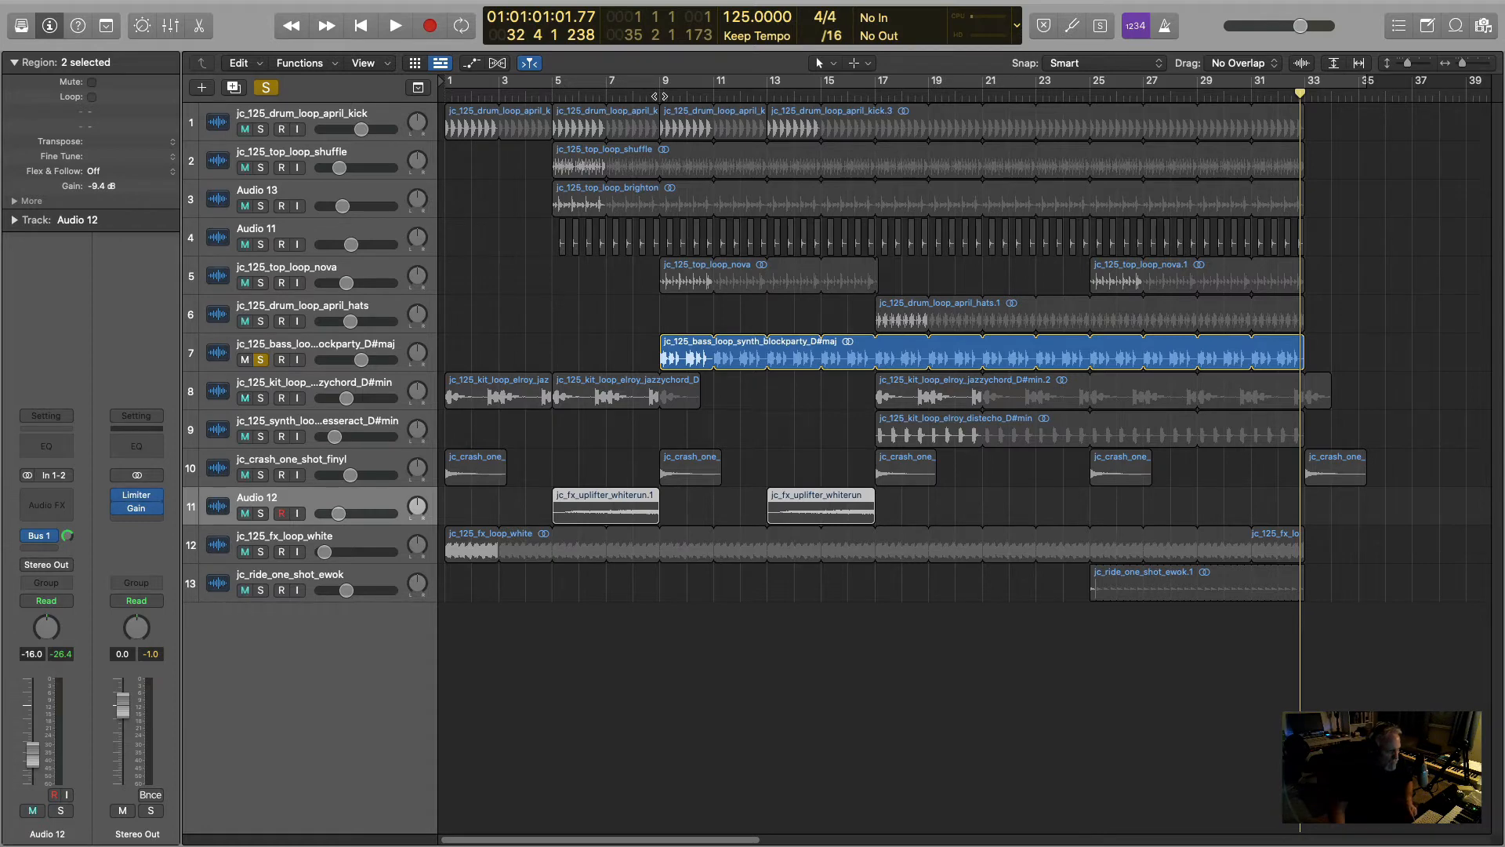
{"action": "left_click", "coordinate": [659, 95]}
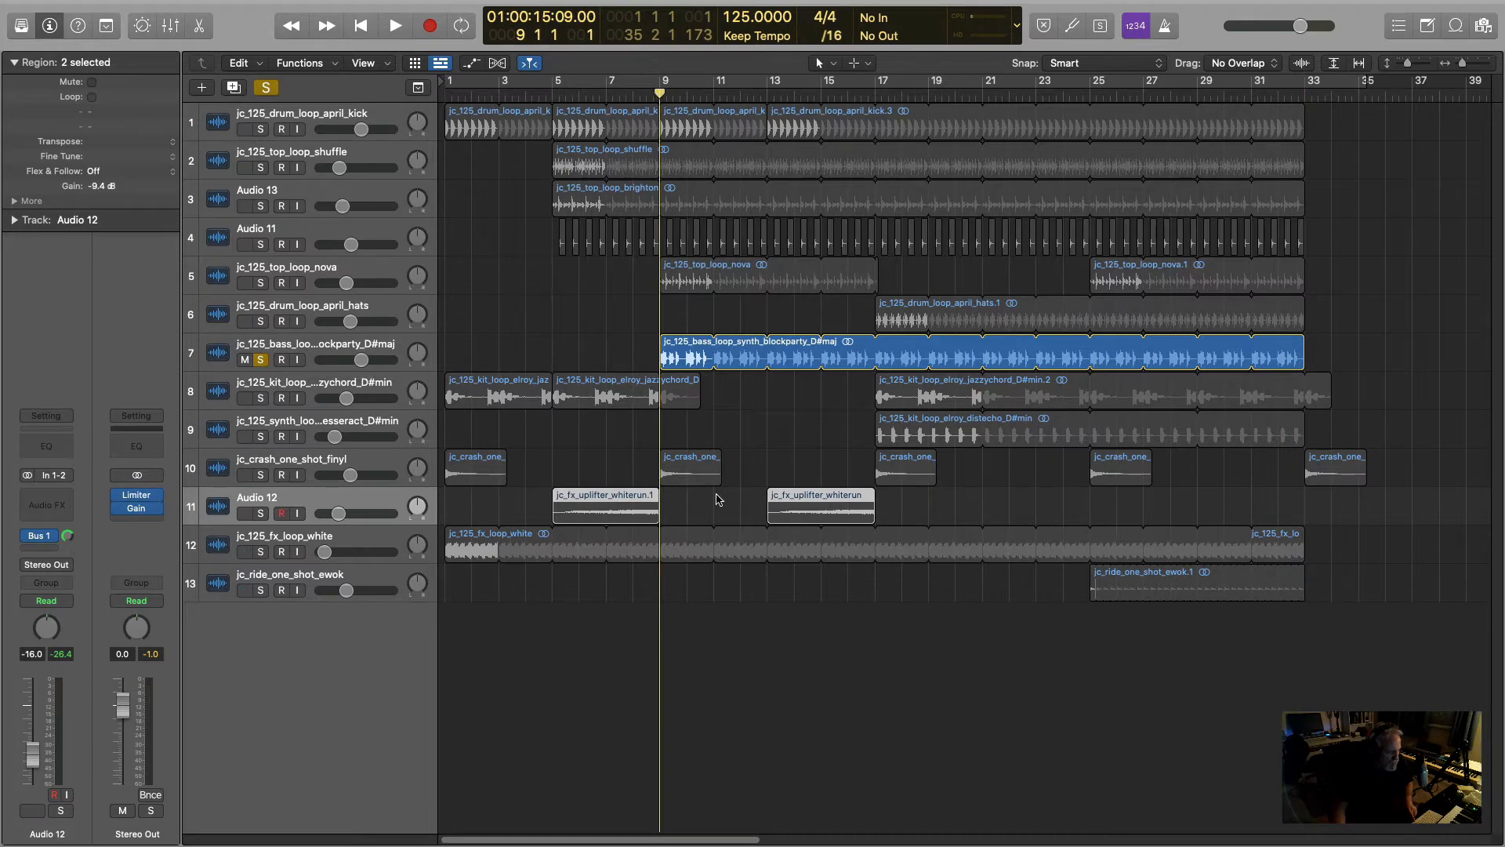
{"action": "key", "text": "space"}
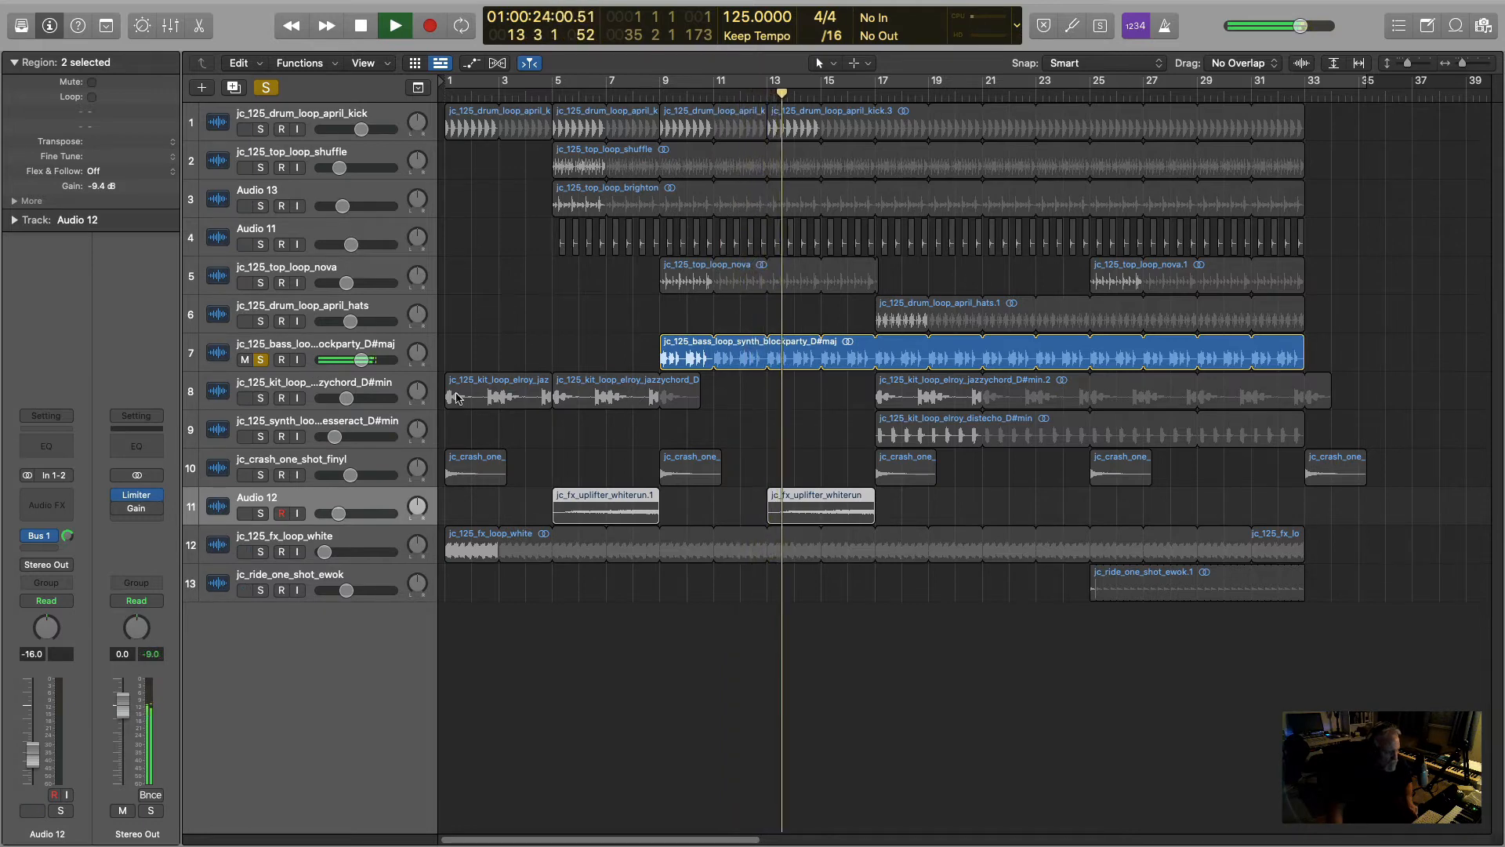
{"action": "key", "text": "space"}
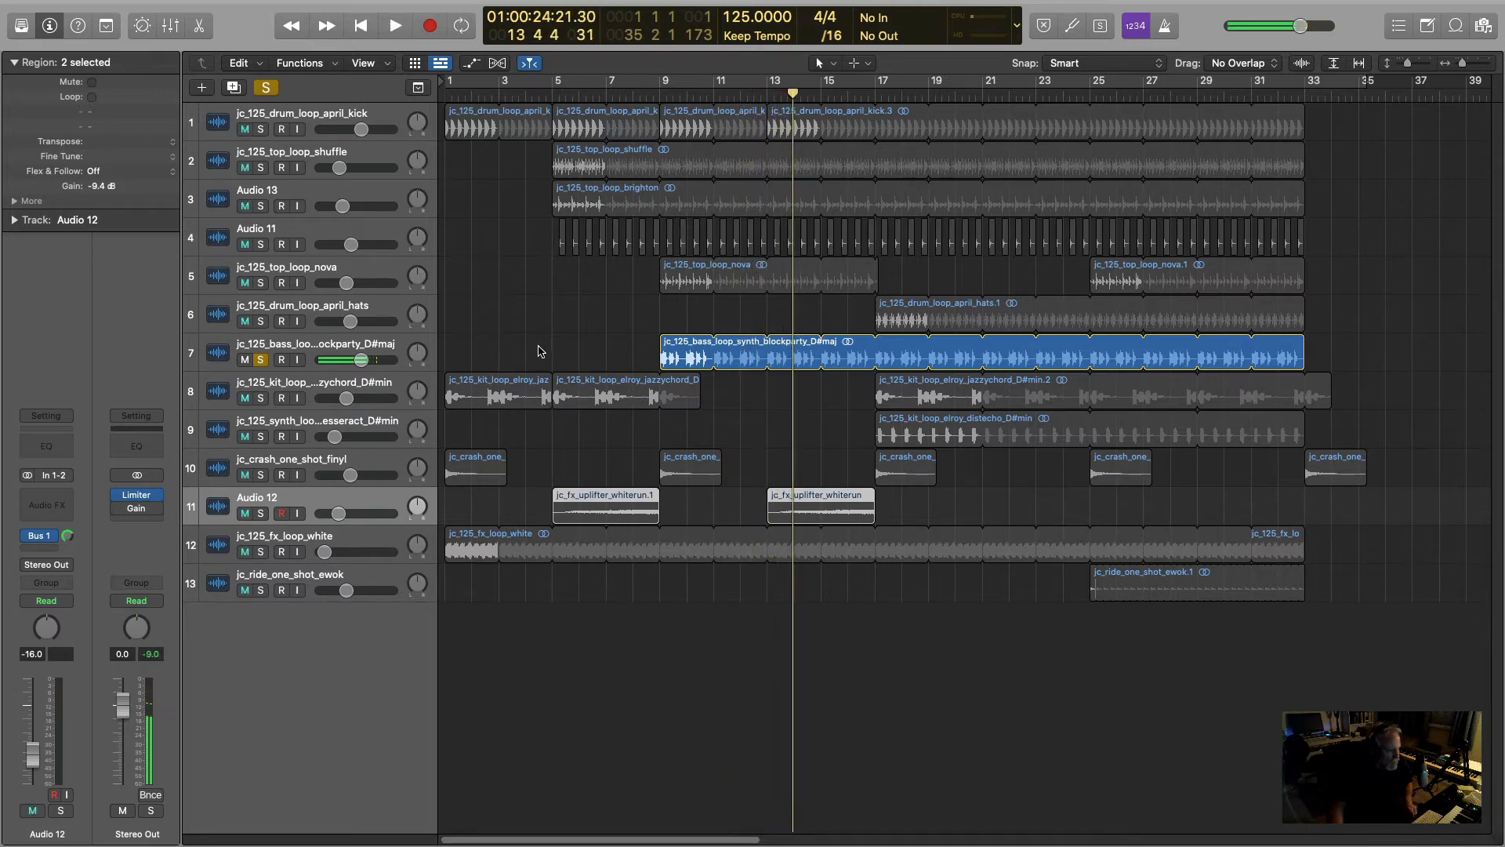
- Solo the jc_125_drum_loop_april_kick track instead of the bass loop and audition it from bar 13
{"action": "left_click", "coordinate": [261, 129]}
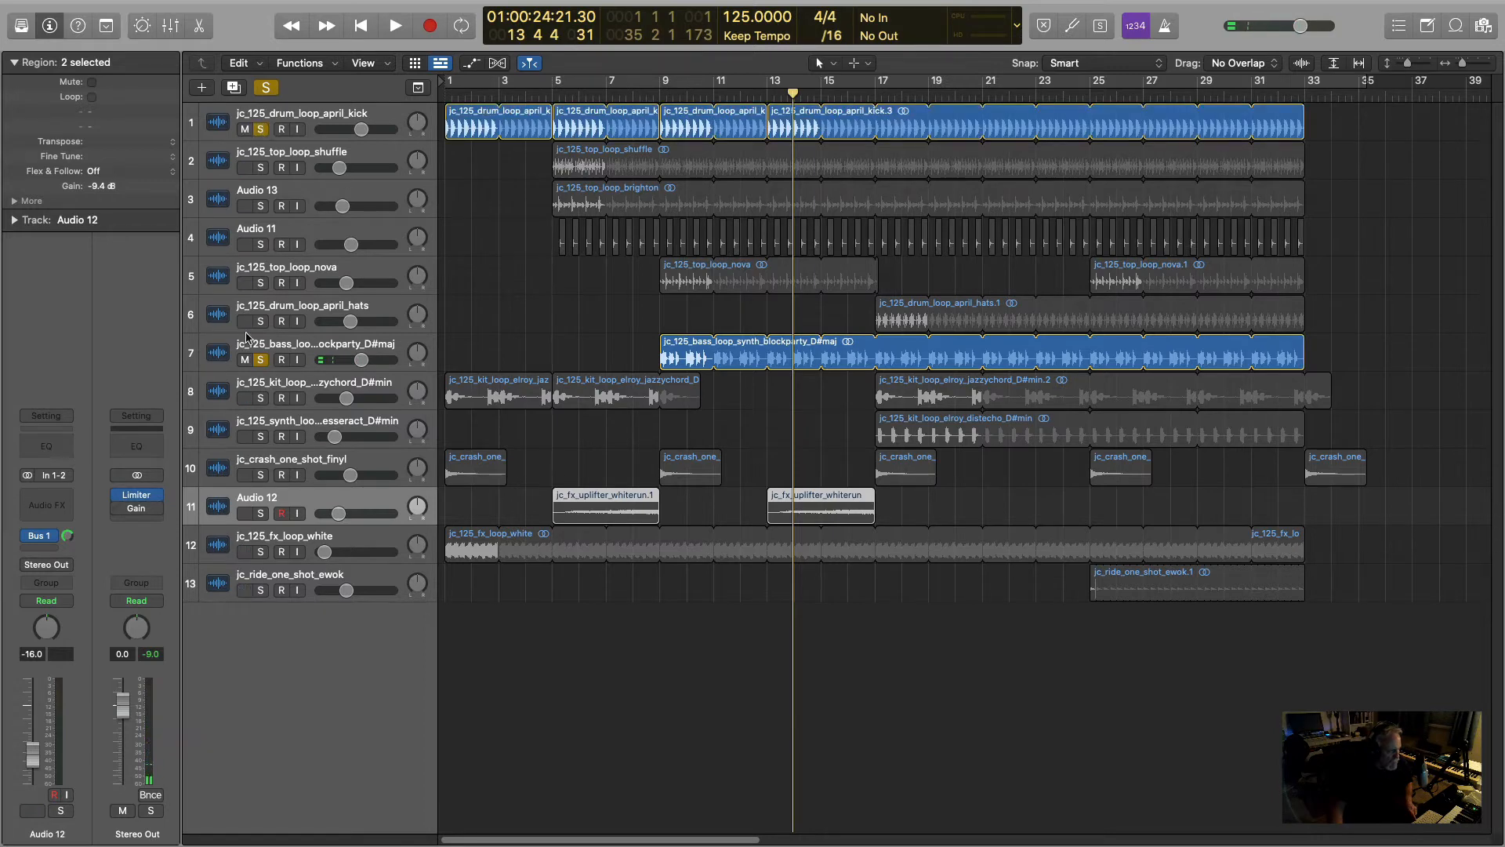
{"action": "left_click", "coordinate": [262, 361]}
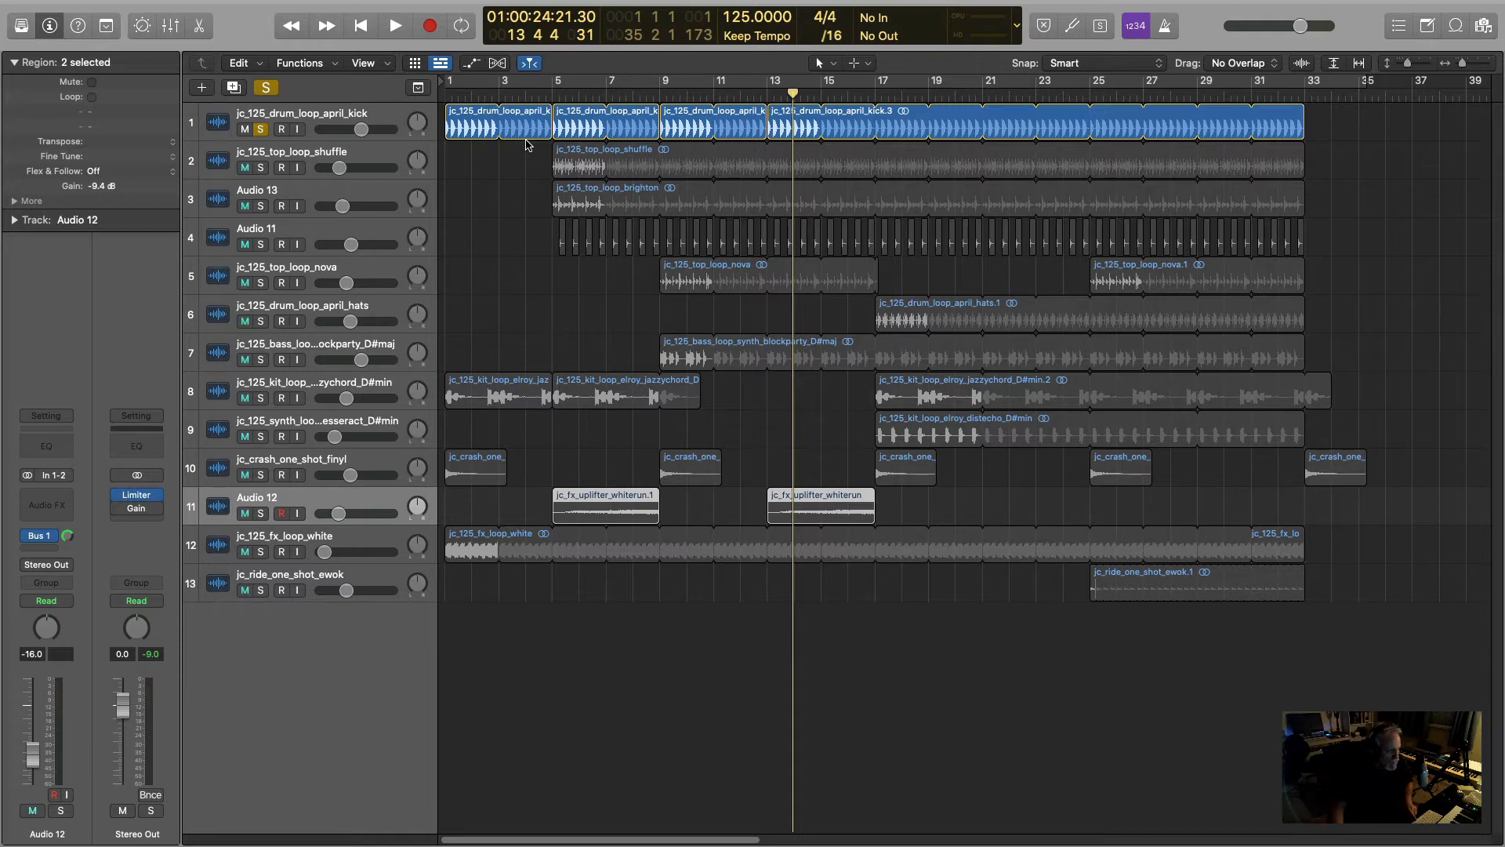
{"action": "key", "text": "space"}
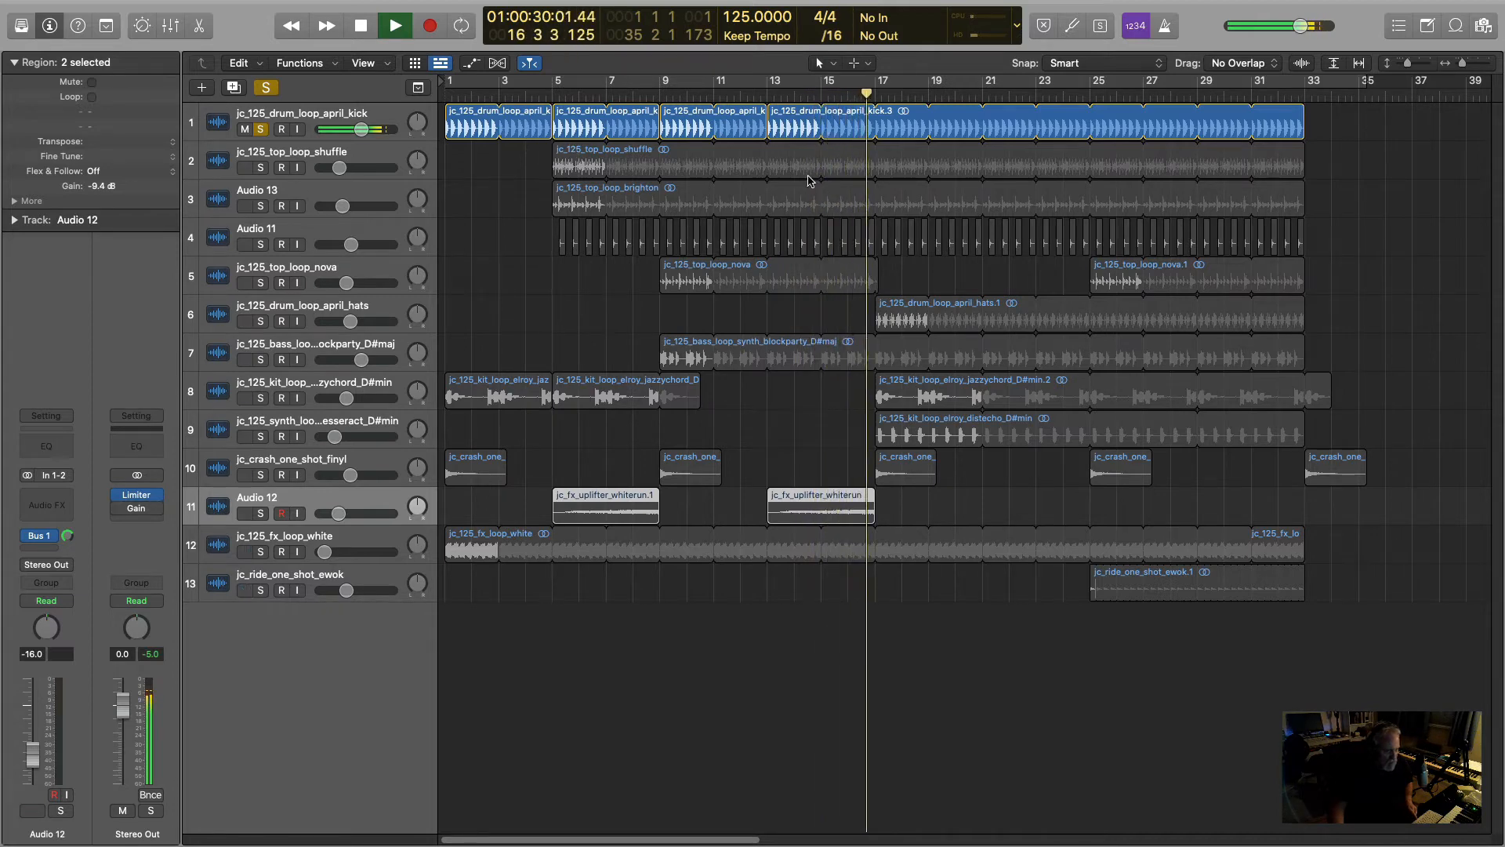
{"action": "key", "text": "space"}
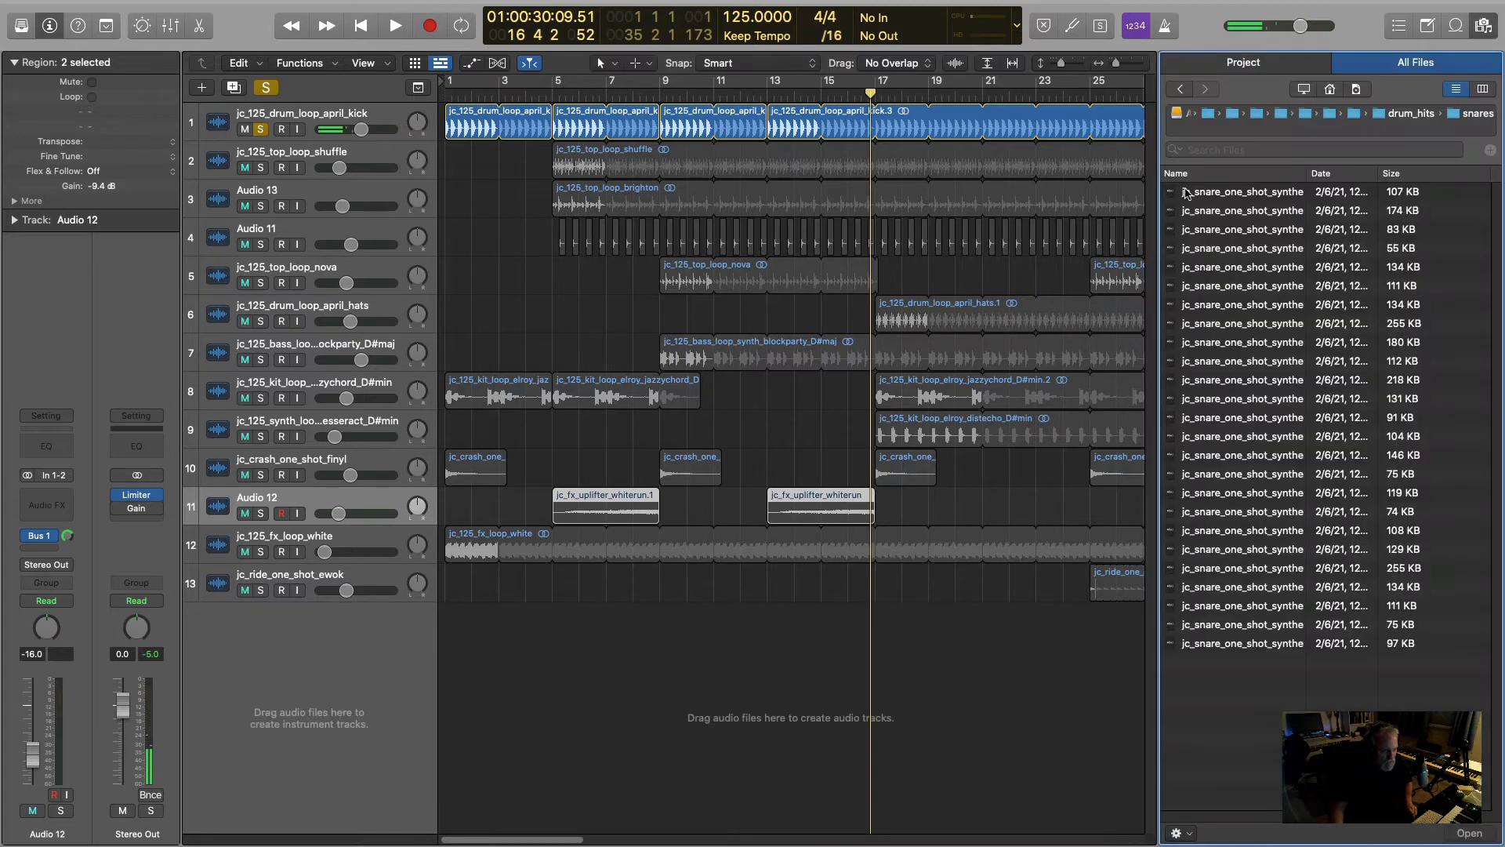
- Browse the Jaytech Wavelengths pack's files to the one-shots > drum_hits > cymbals folder
{"action": "left_click", "coordinate": [1483, 25]}
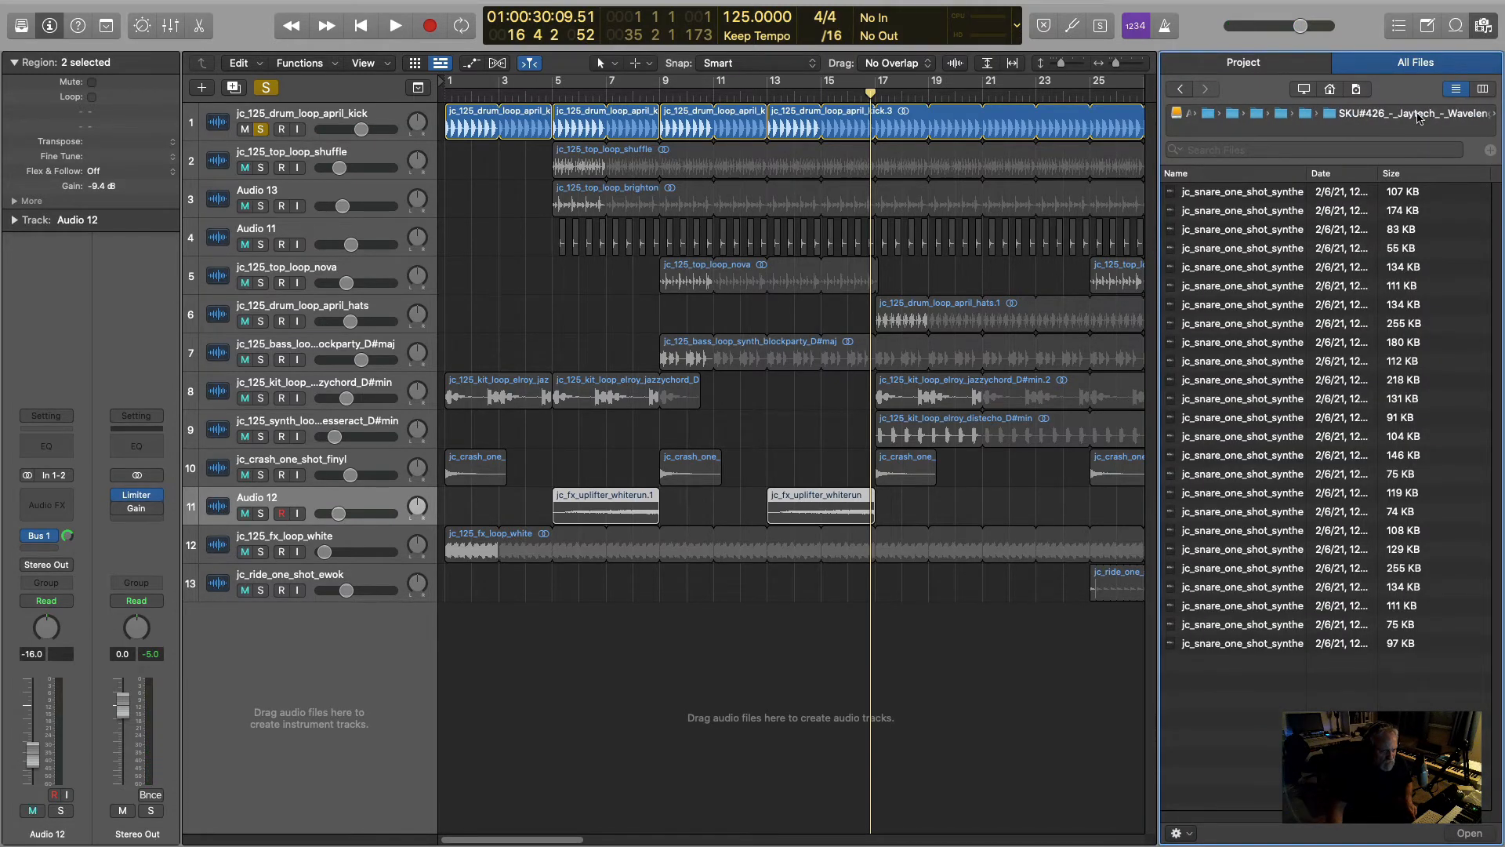
{"action": "left_click", "coordinate": [1427, 115]}
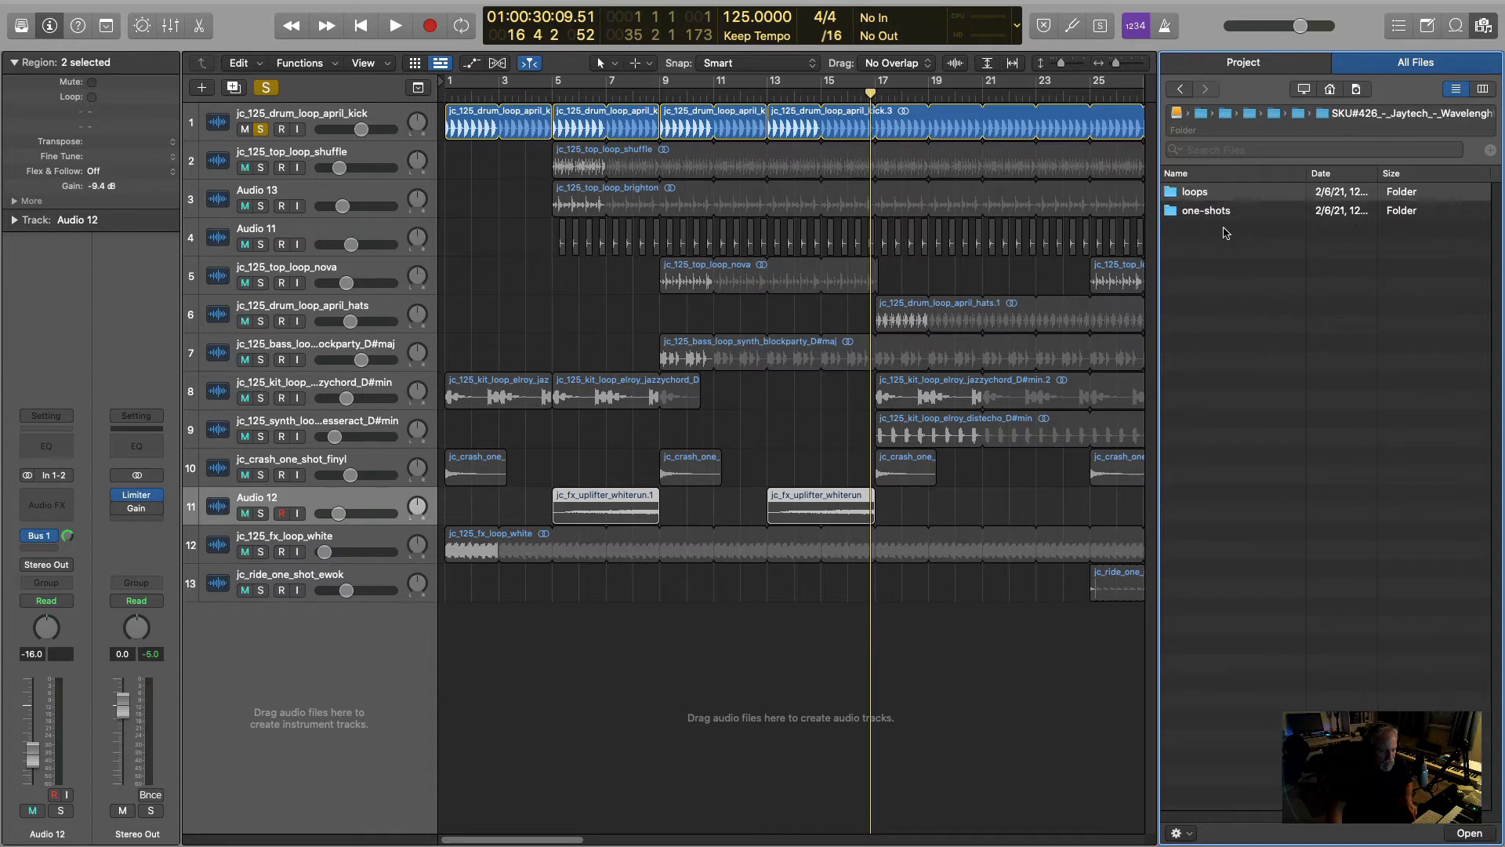
{"action": "double_click", "coordinate": [1206, 211]}
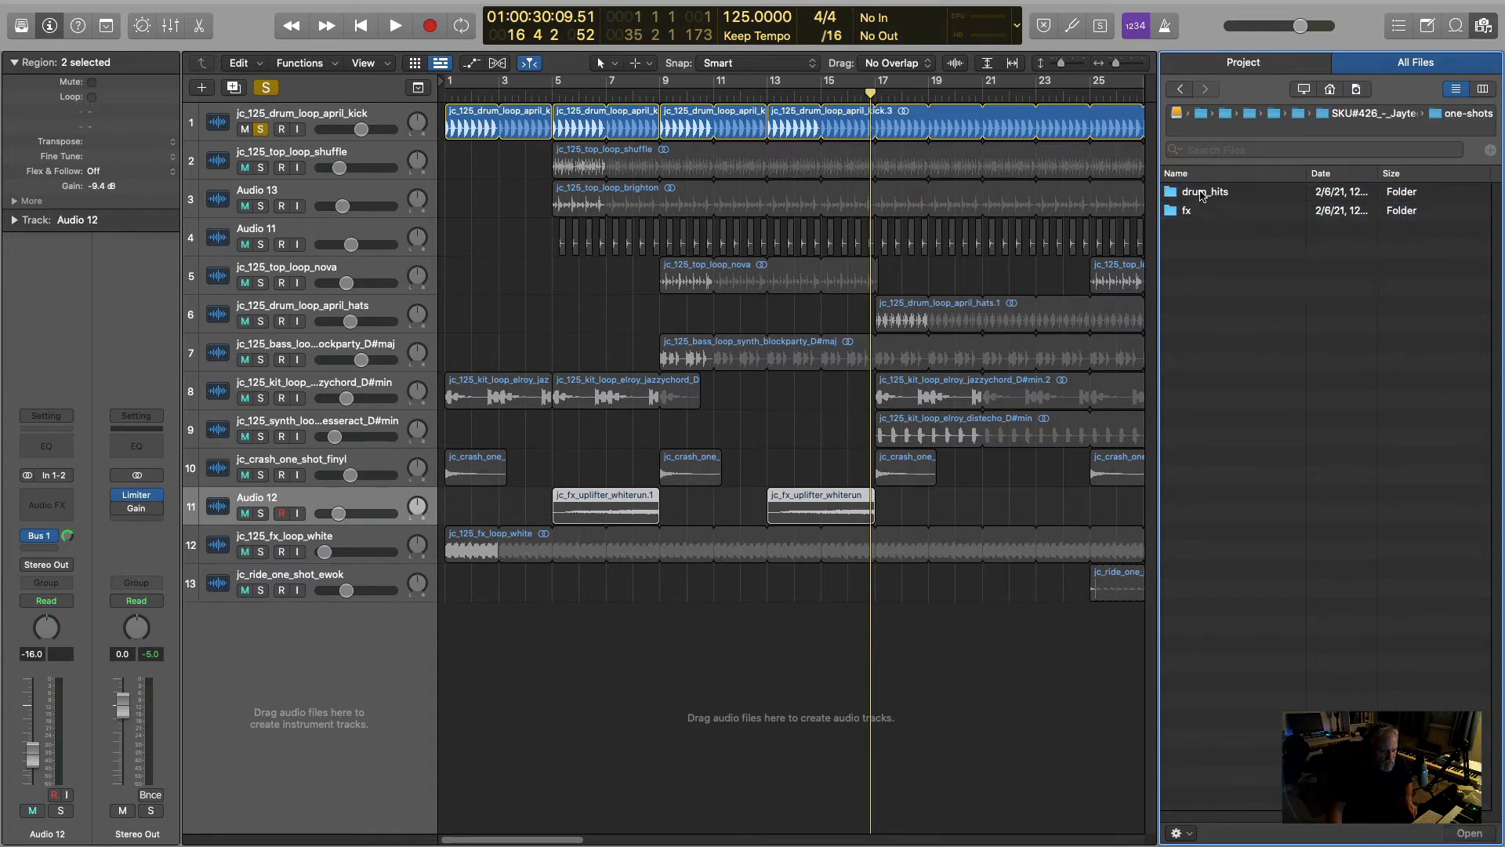
{"action": "double_click", "coordinate": [1200, 193]}
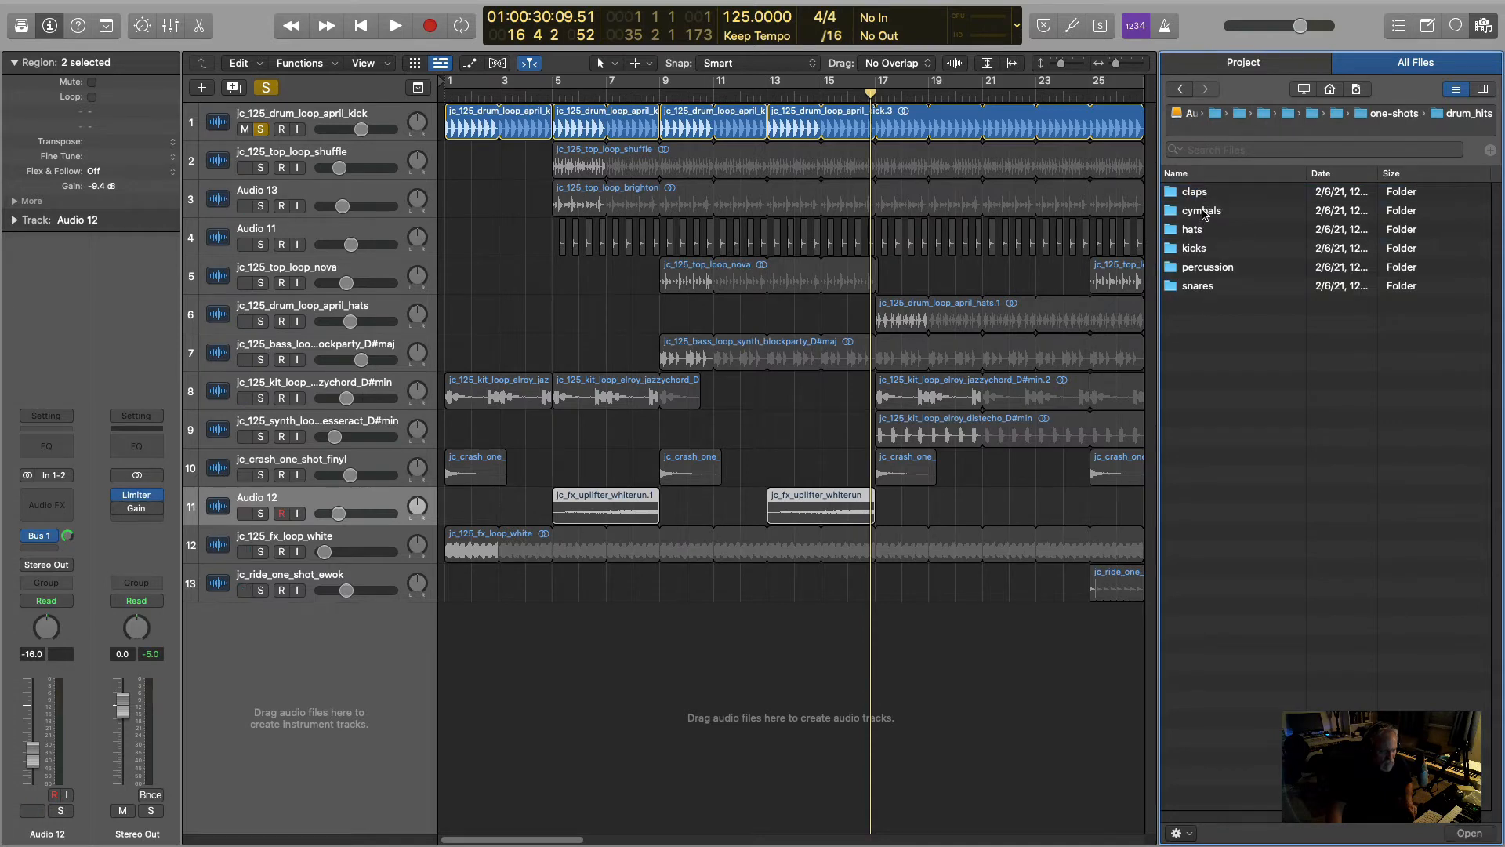
{"action": "left_click", "coordinate": [1203, 212]}
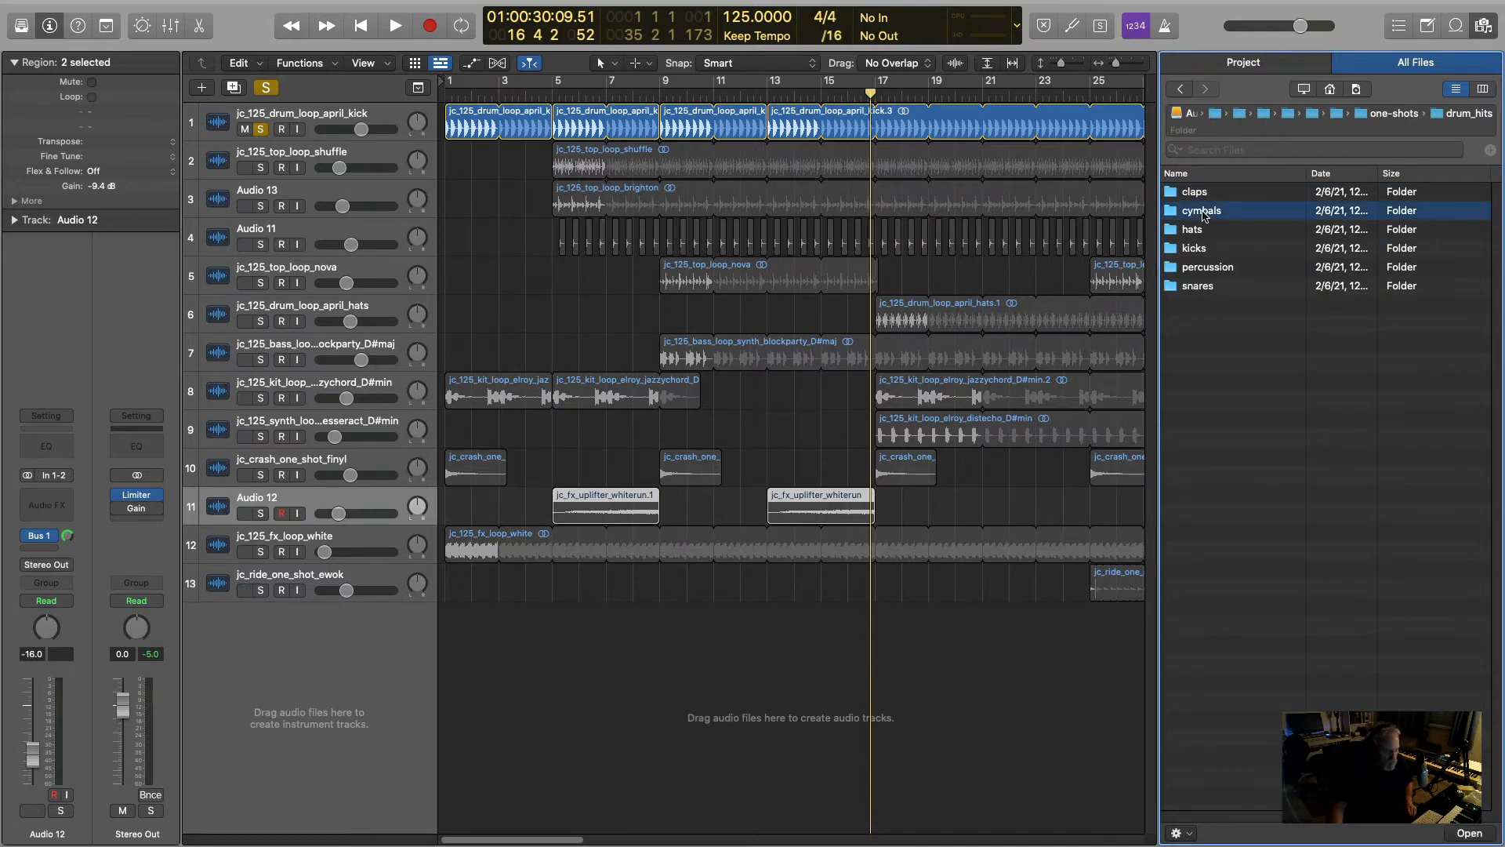
{"action": "double_click", "coordinate": [1203, 212]}
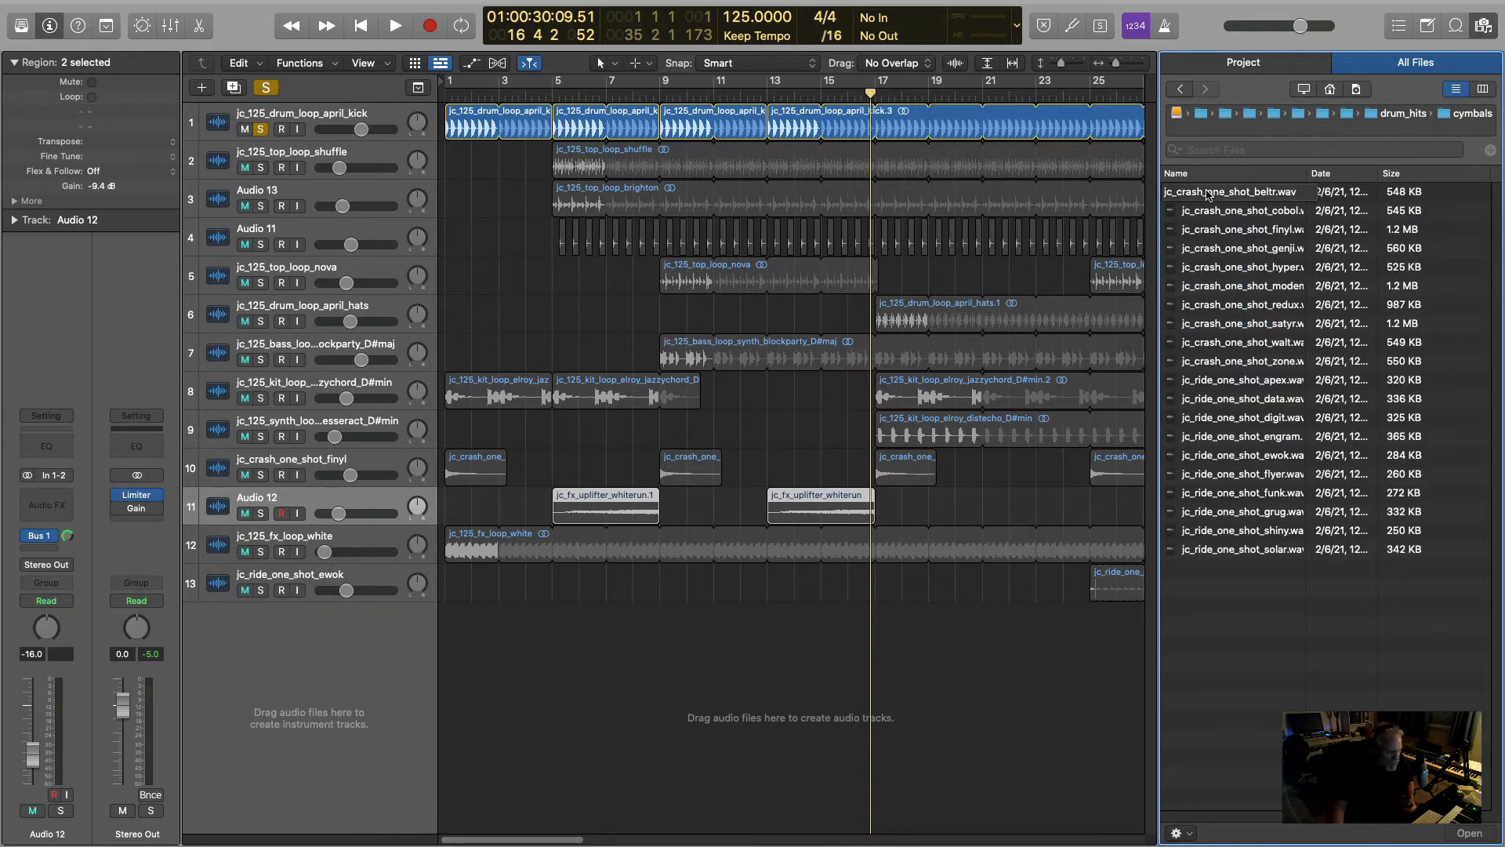
- Audition the cymbal one-shots in order, from jc_crash_one_shot_beltr through jc_ride_one_shot_data
{"action": "left_click", "coordinate": [1207, 195]}
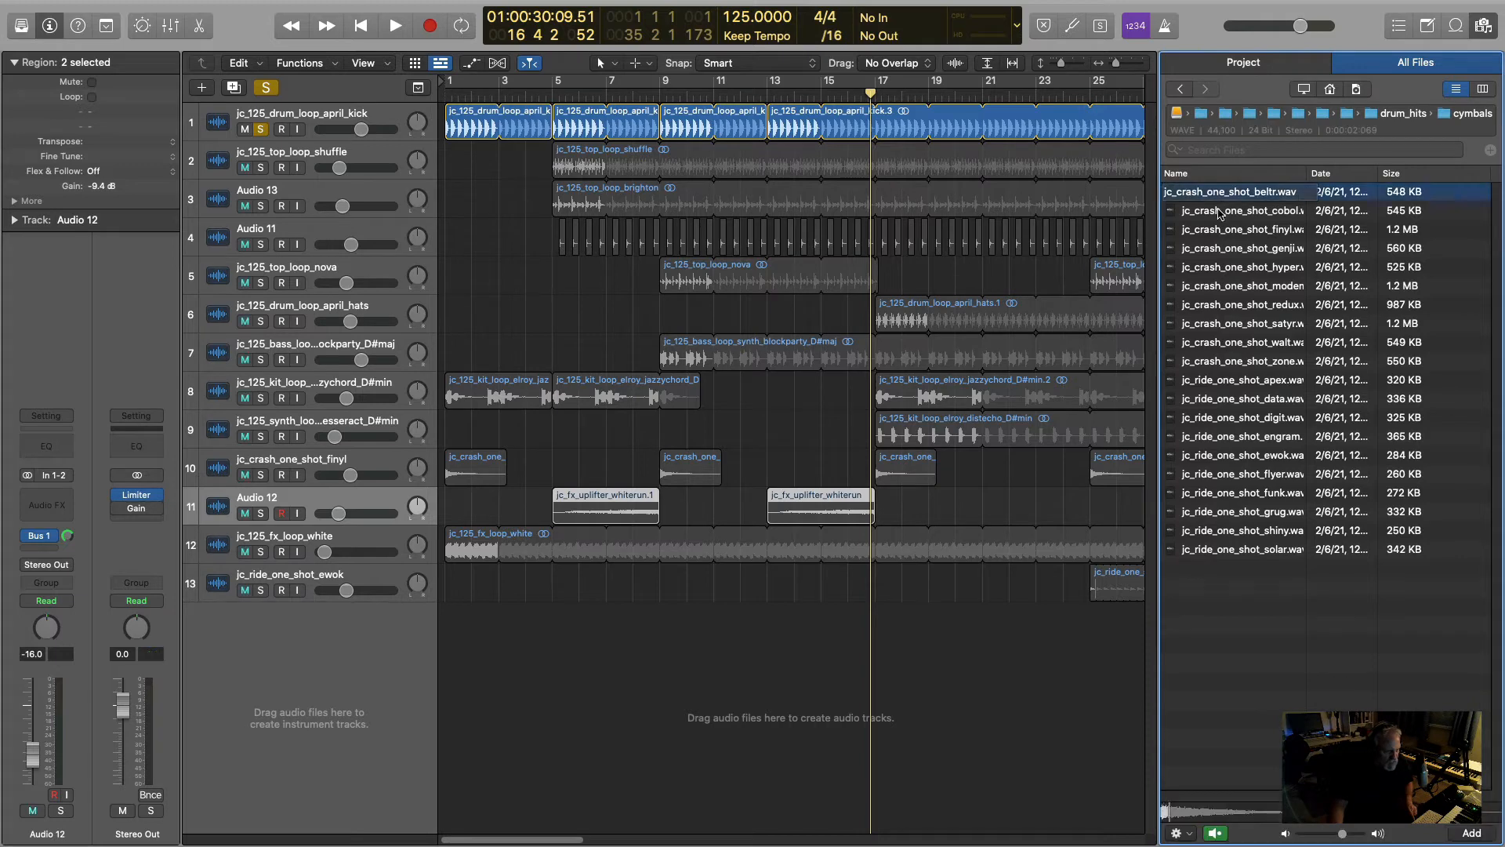
{"action": "left_click", "coordinate": [1223, 213]}
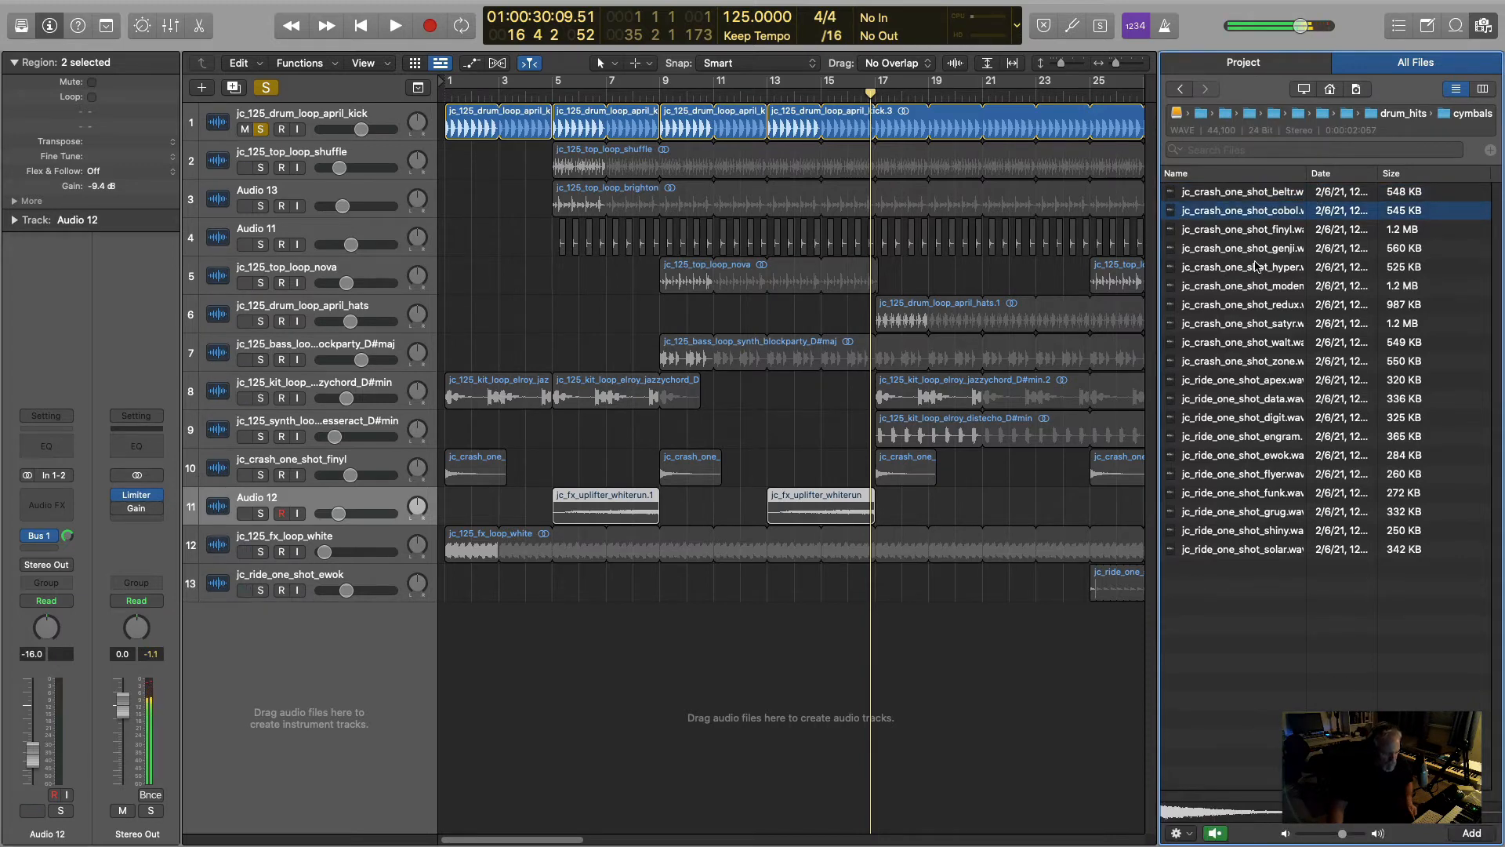
{"action": "key", "text": "Down"}
{"action": "key", "text": "Down"}
{"action": "key", "text": "Down"}
{"action": "key", "text": "Down"}
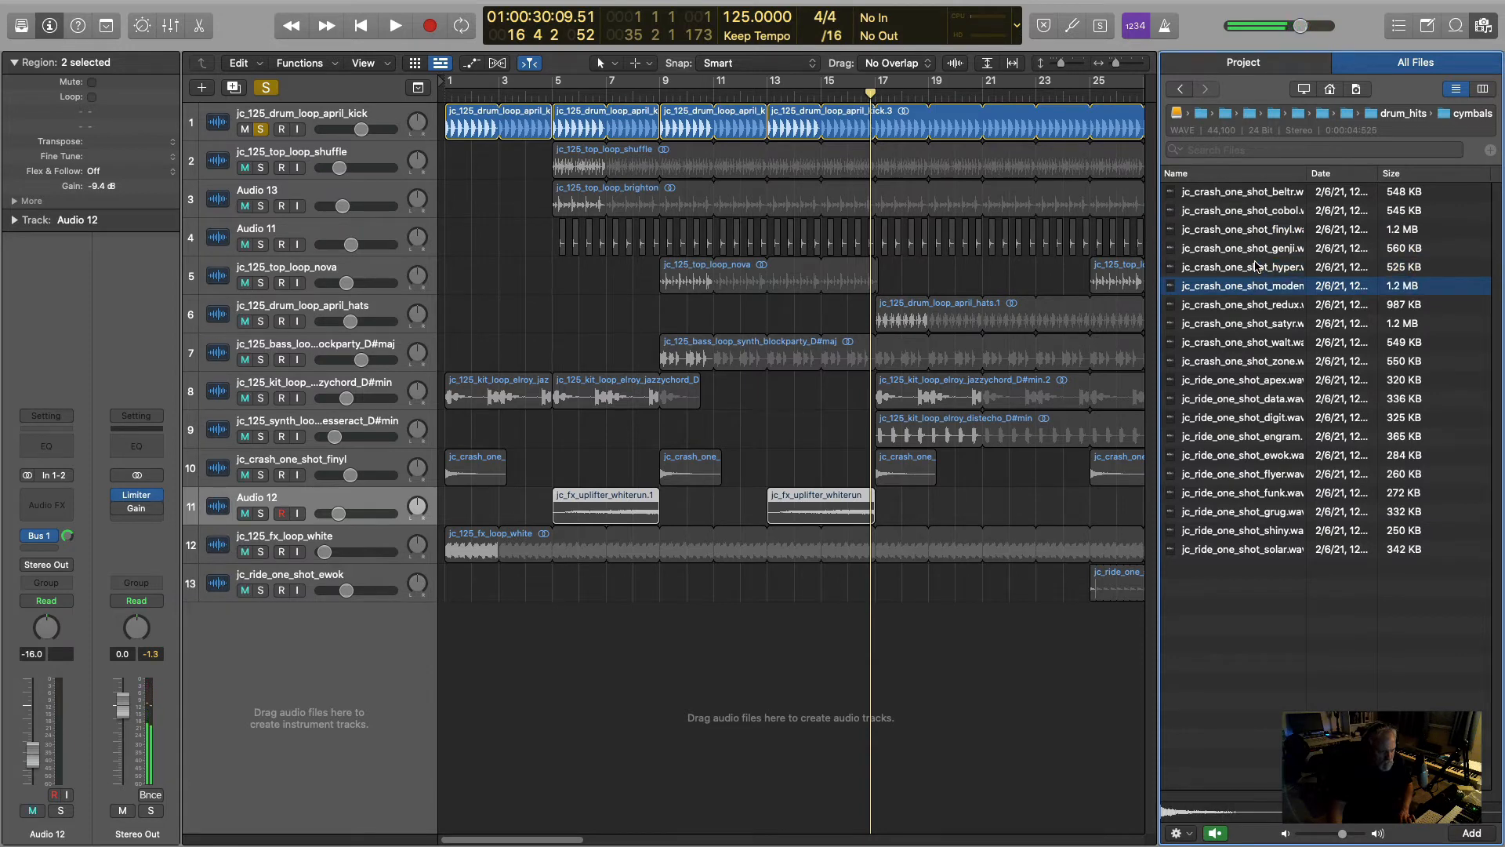
{"action": "key", "text": "Down"}
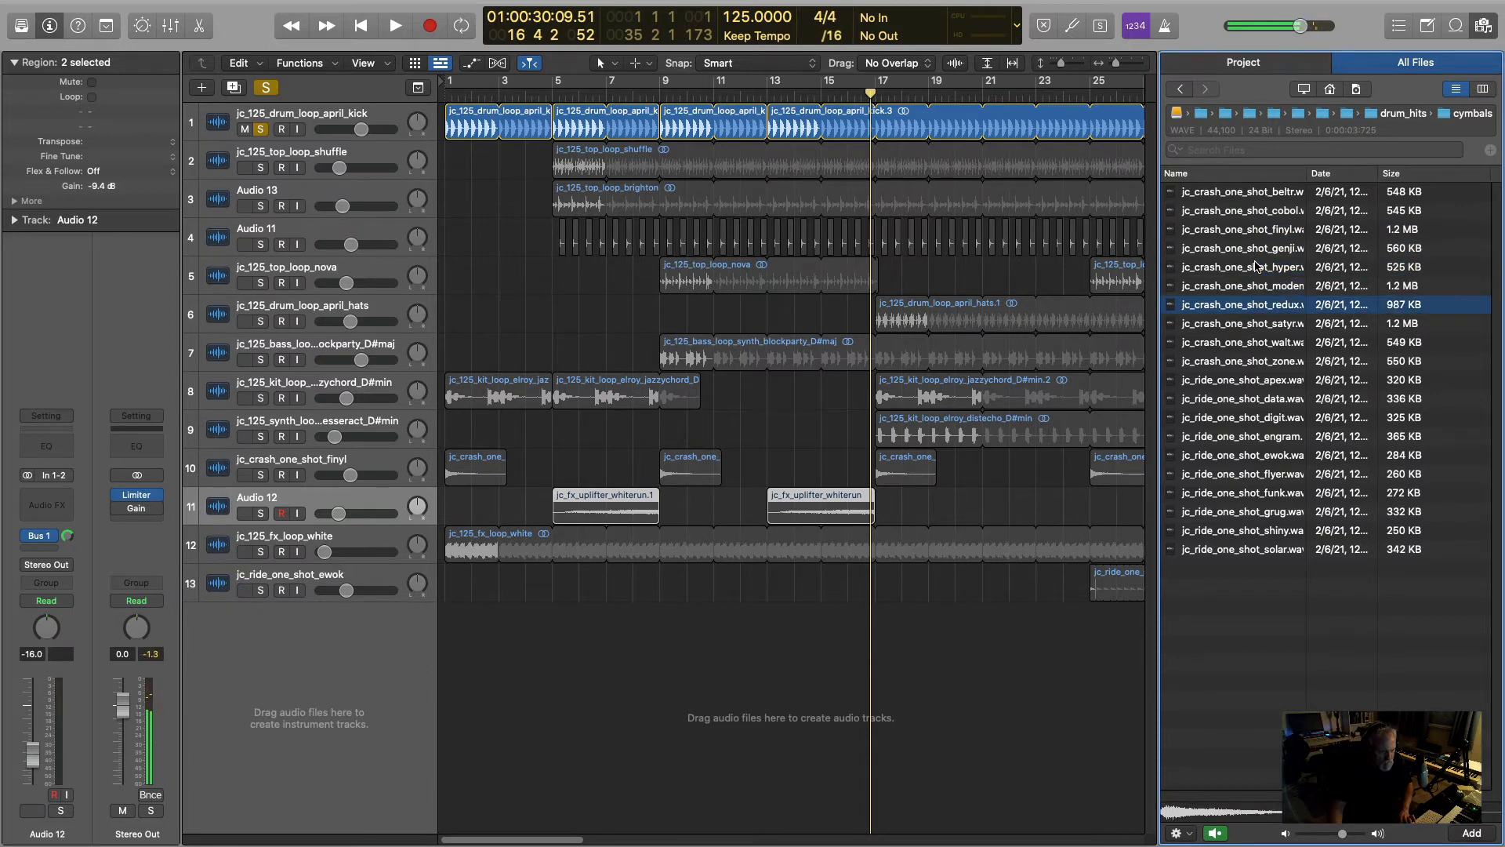
{"action": "key", "text": "Down"}
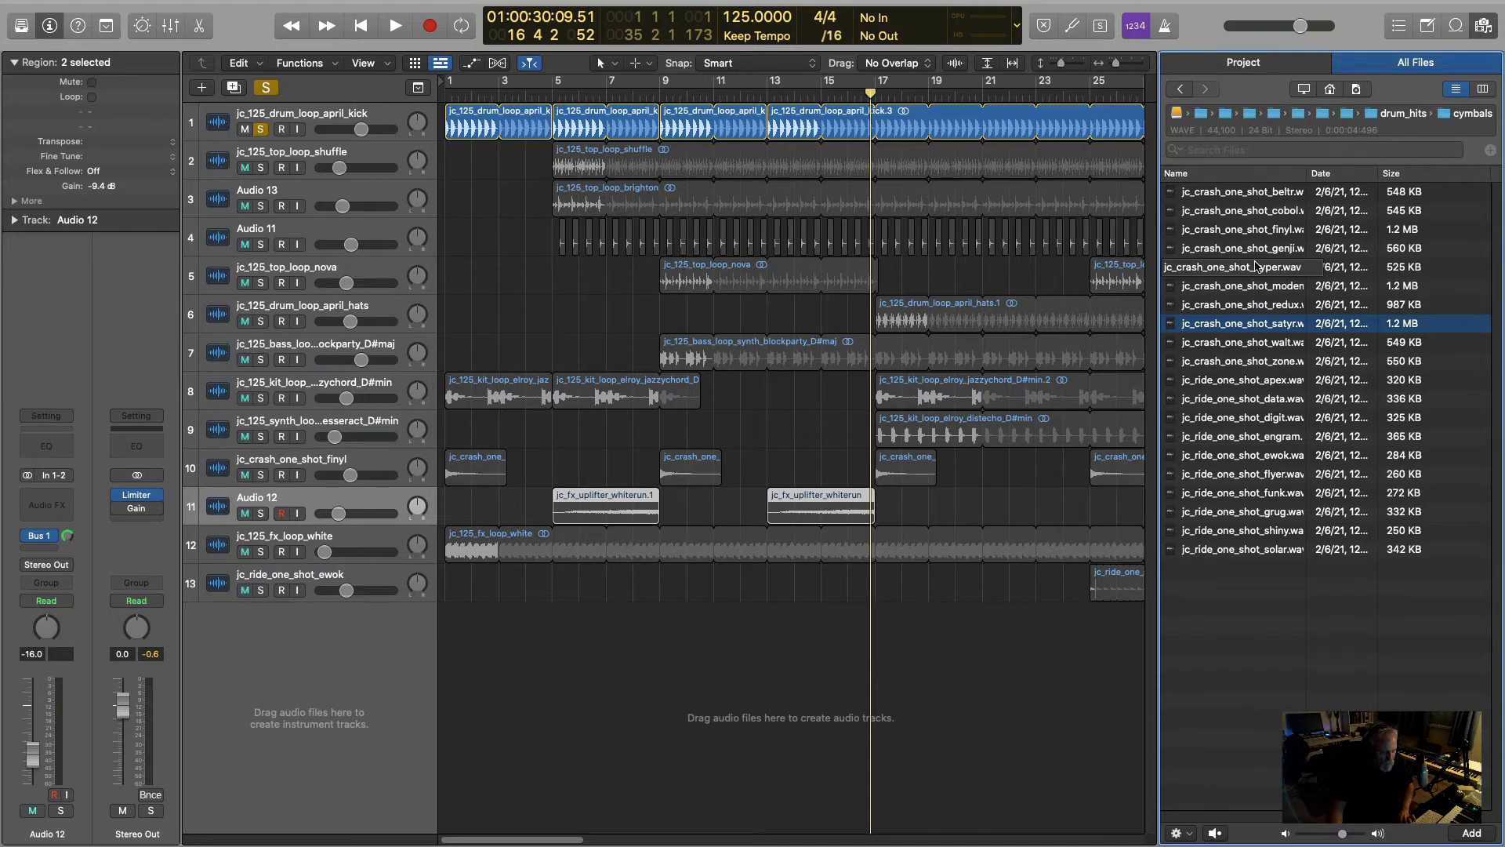
{"action": "key", "text": "Down"}
{"action": "key", "text": "Down"}
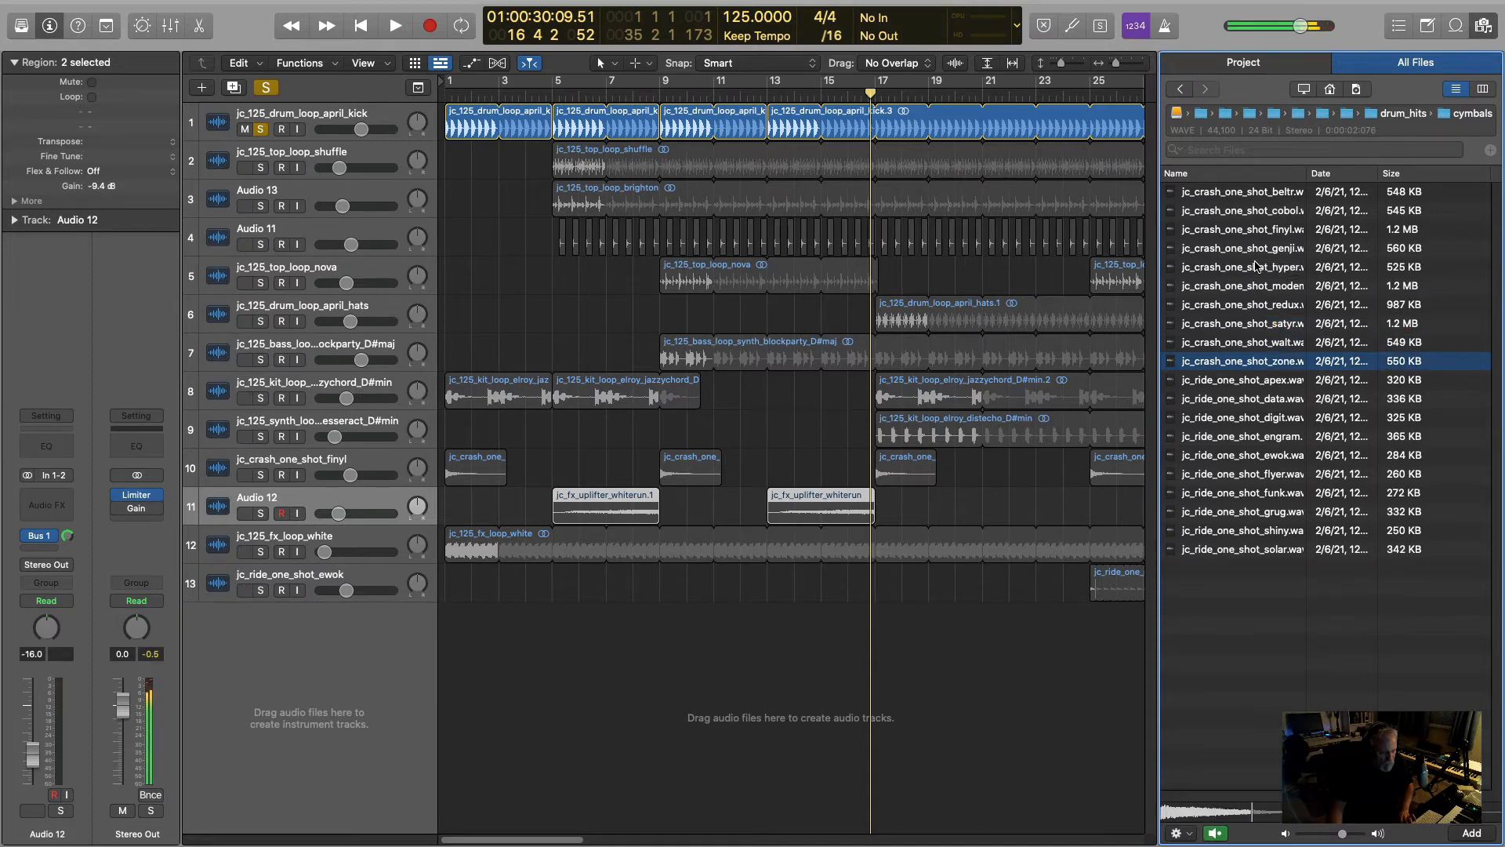
{"action": "key", "text": "Down"}
{"action": "key", "text": "Down"}
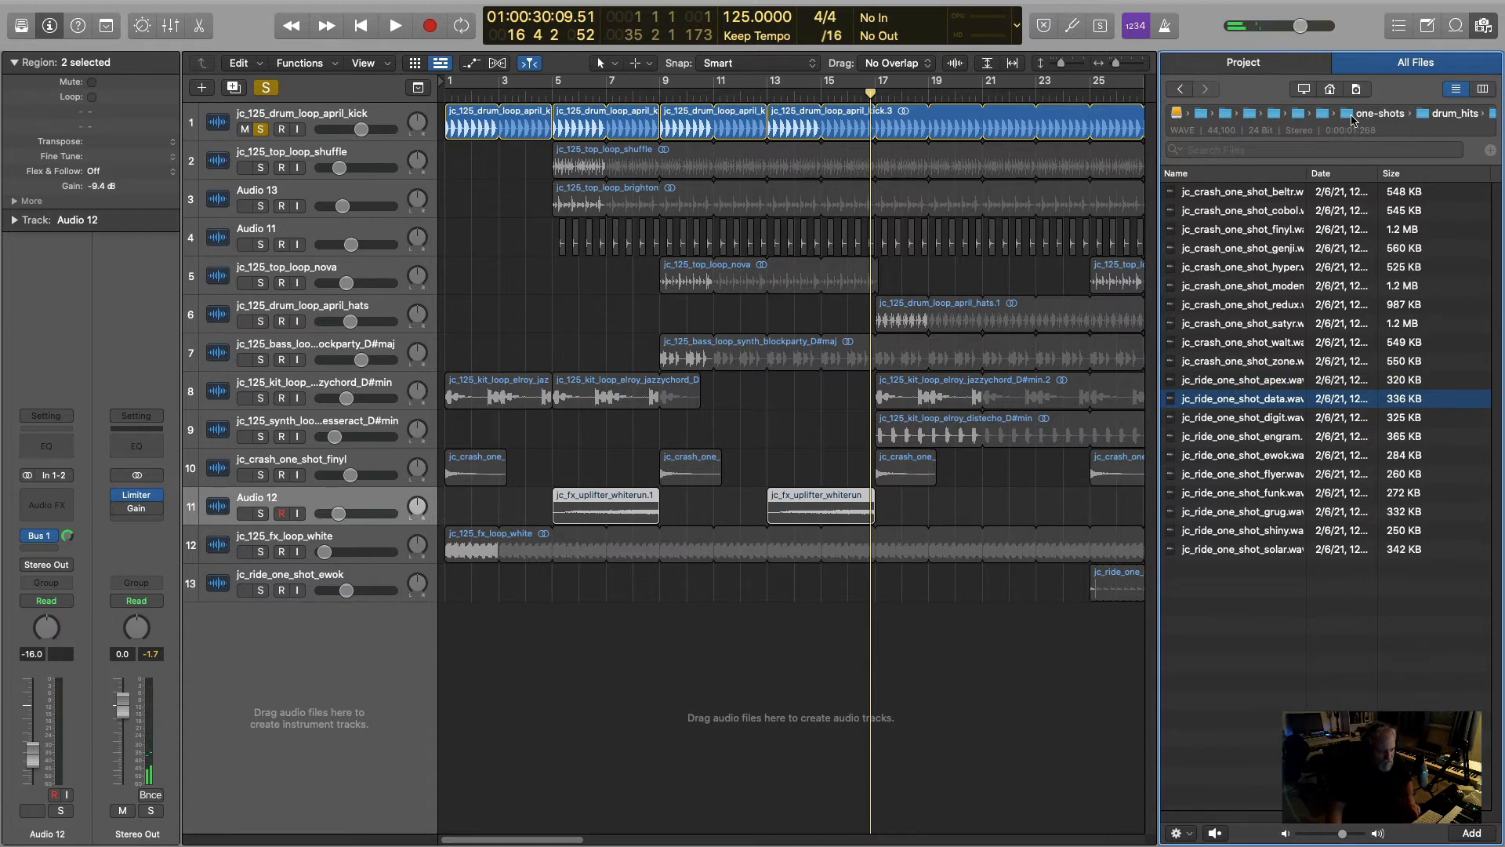
- Open the fx folder within one-shots and audition the bigroomsnare_delta, impact_rover and impact_steve samples
{"action": "left_click", "coordinate": [1378, 119]}
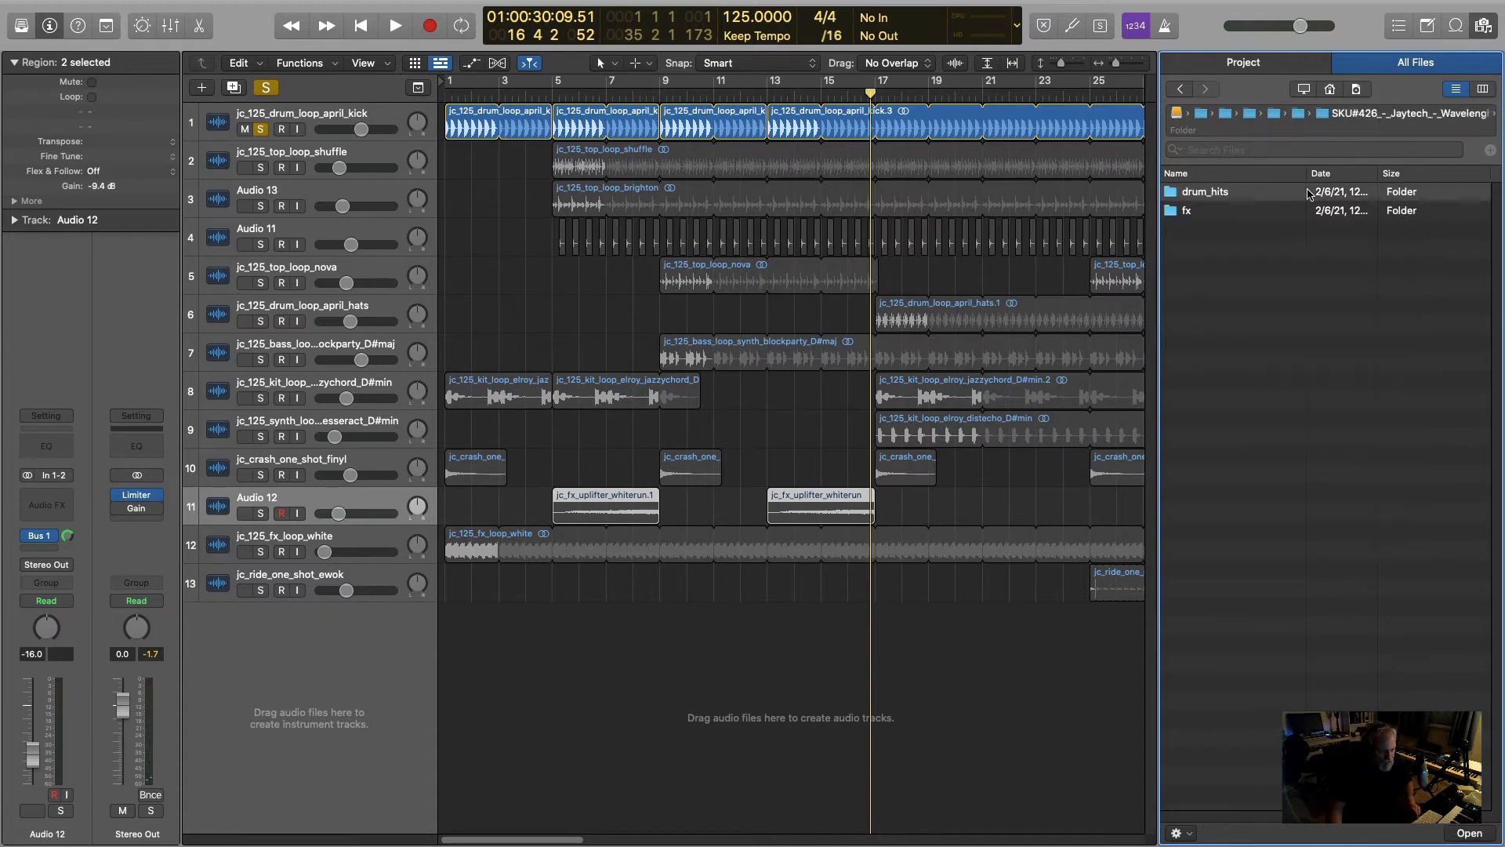
{"action": "left_click", "coordinate": [1215, 208]}
{"action": "double_click", "coordinate": [1208, 212]}
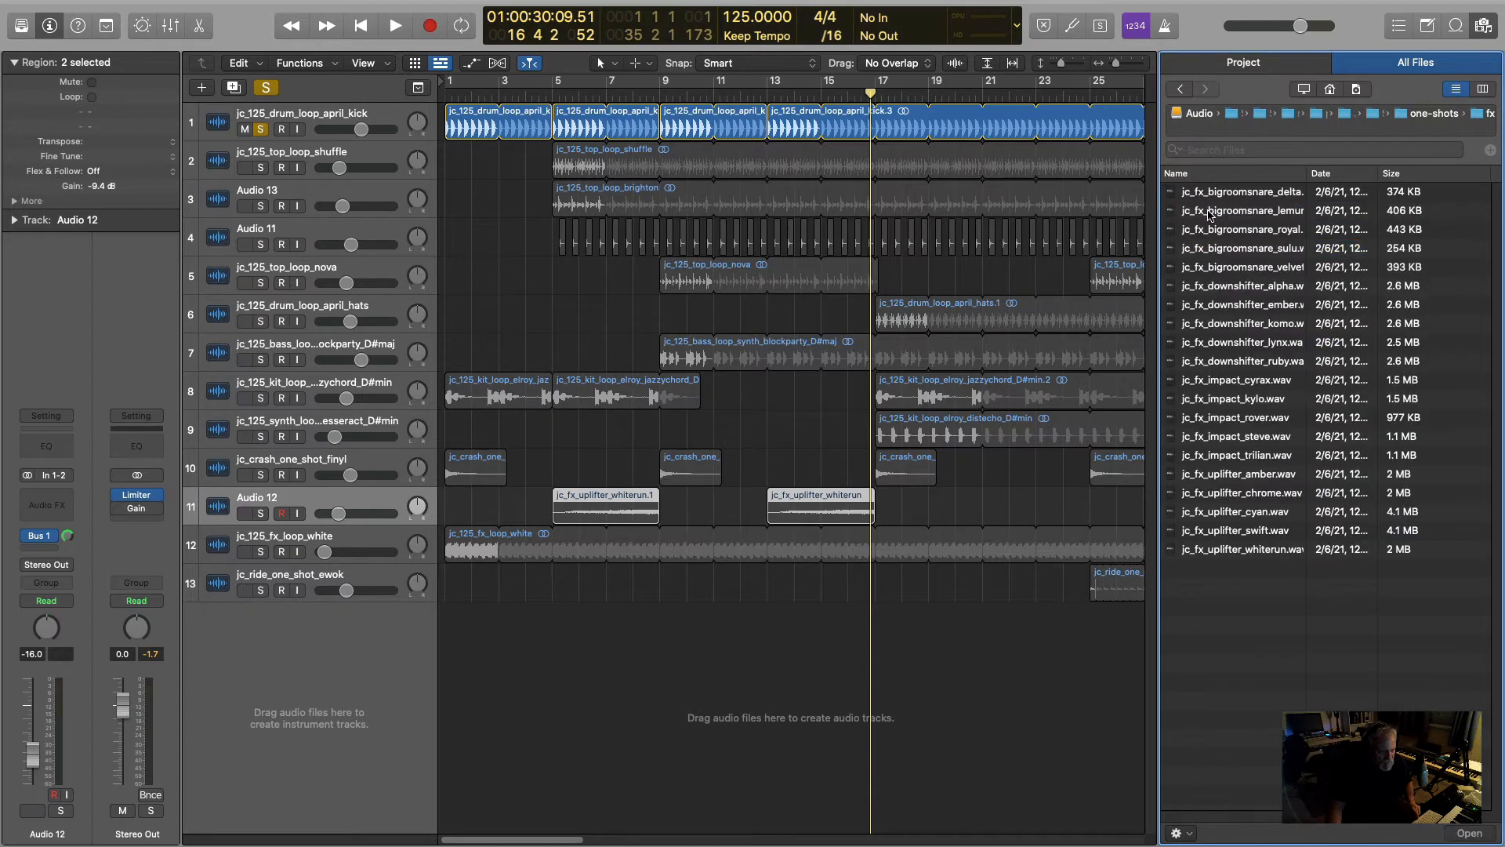
{"action": "left_click", "coordinate": [1252, 192]}
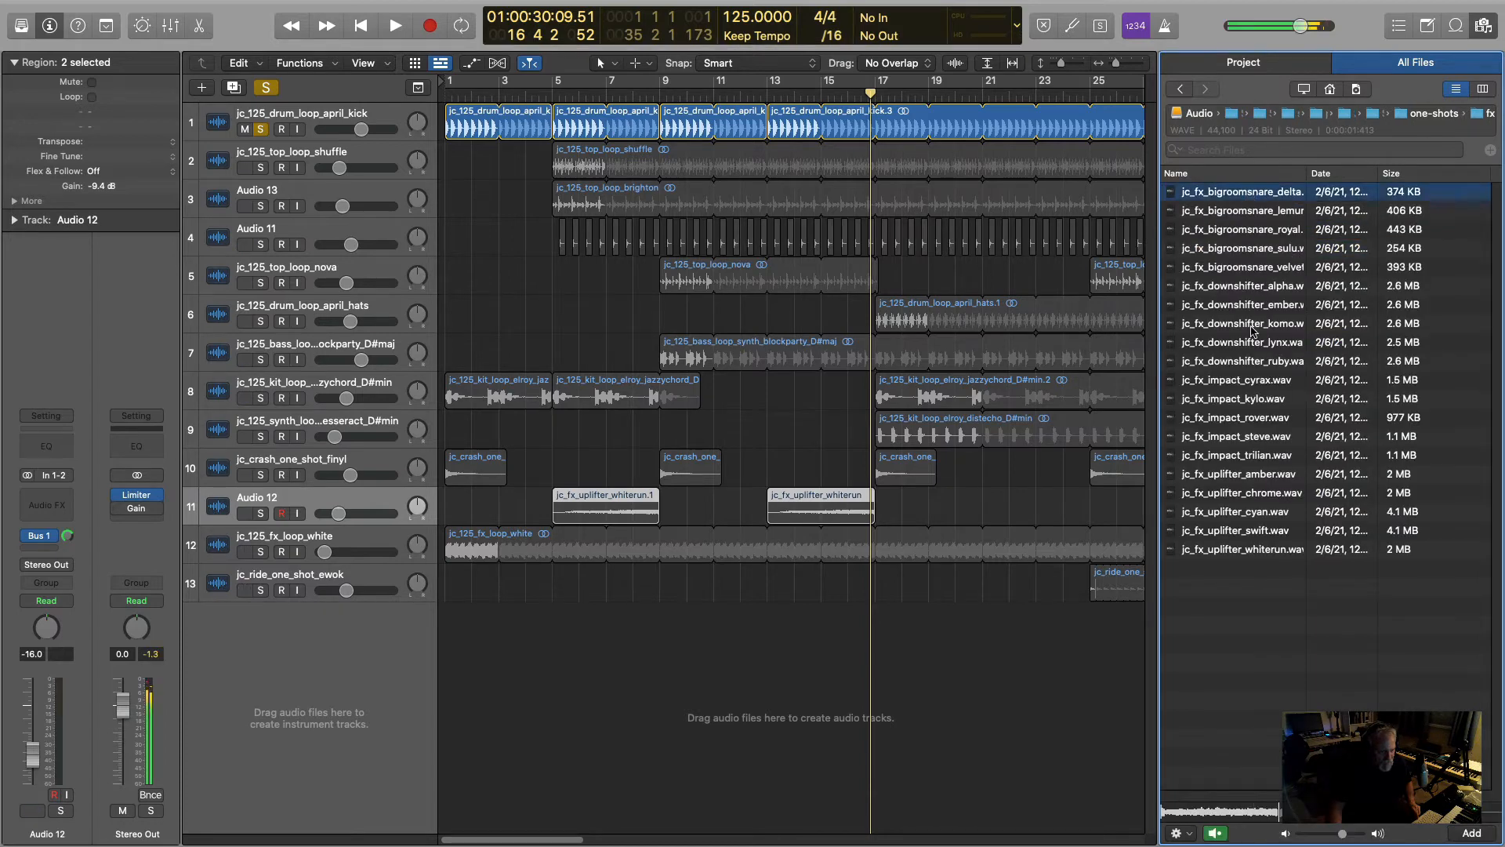
{"action": "left_click", "coordinate": [1248, 419]}
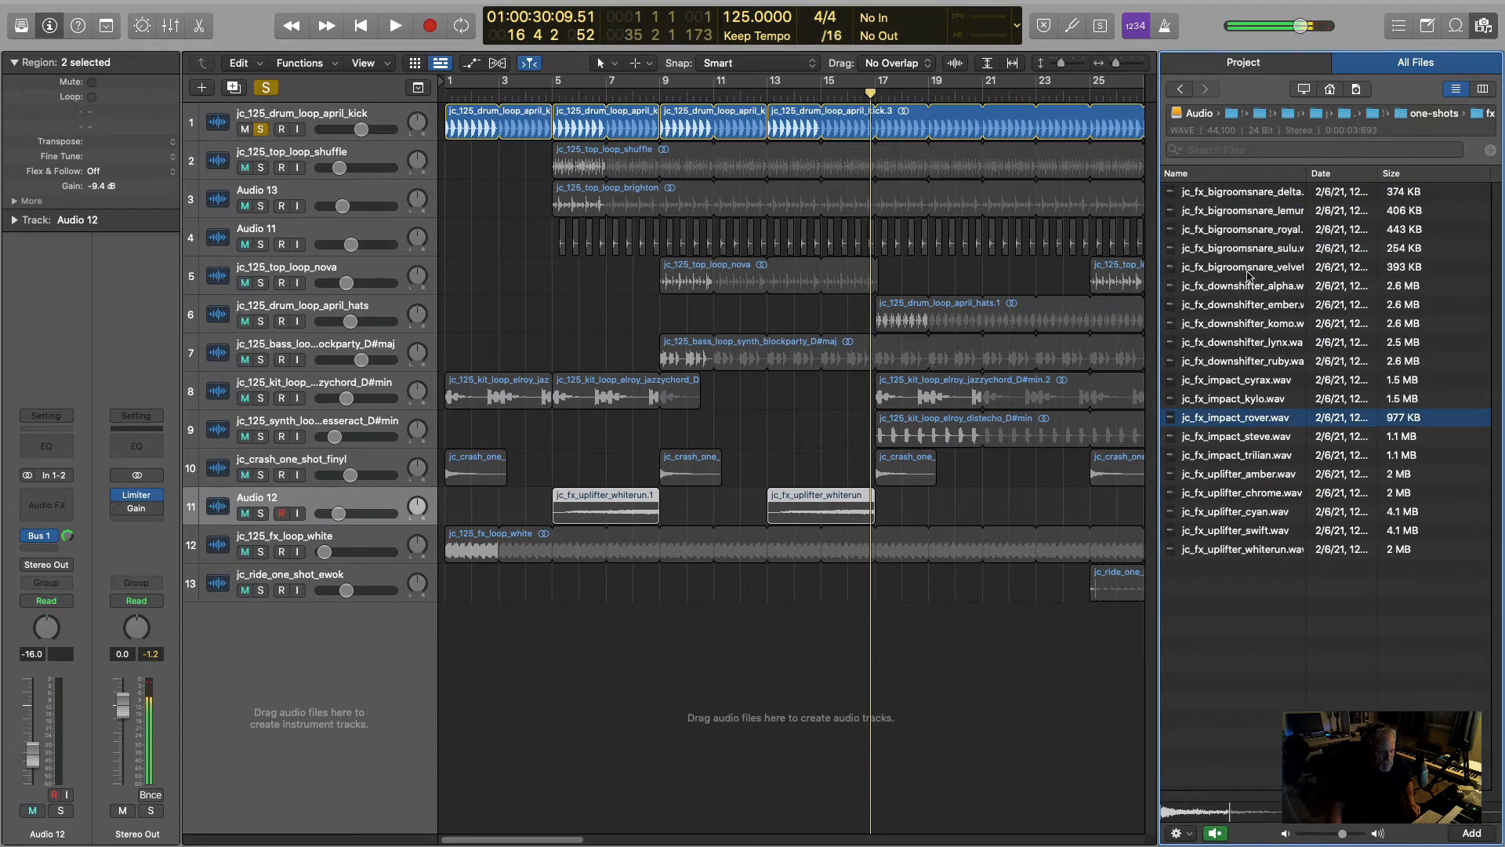
{"action": "left_click", "coordinate": [1256, 439]}
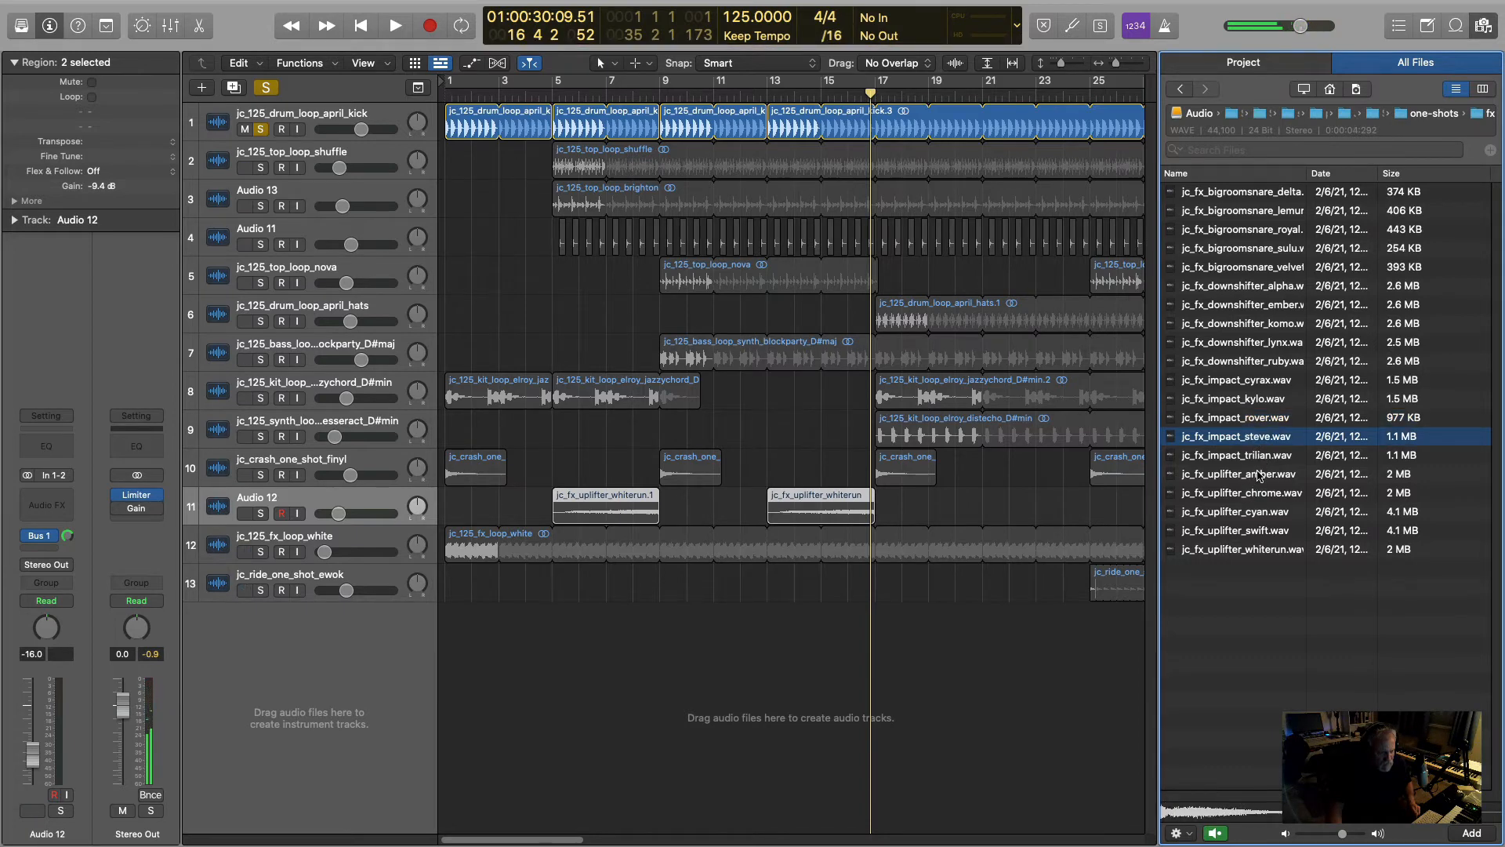
- Audition the uplifter_amber, uplifter_chrome and downshifter_alpha samples in the fx one-shots folder
{"action": "left_click", "coordinate": [1259, 476]}
{"action": "left_click", "coordinate": [1271, 494]}
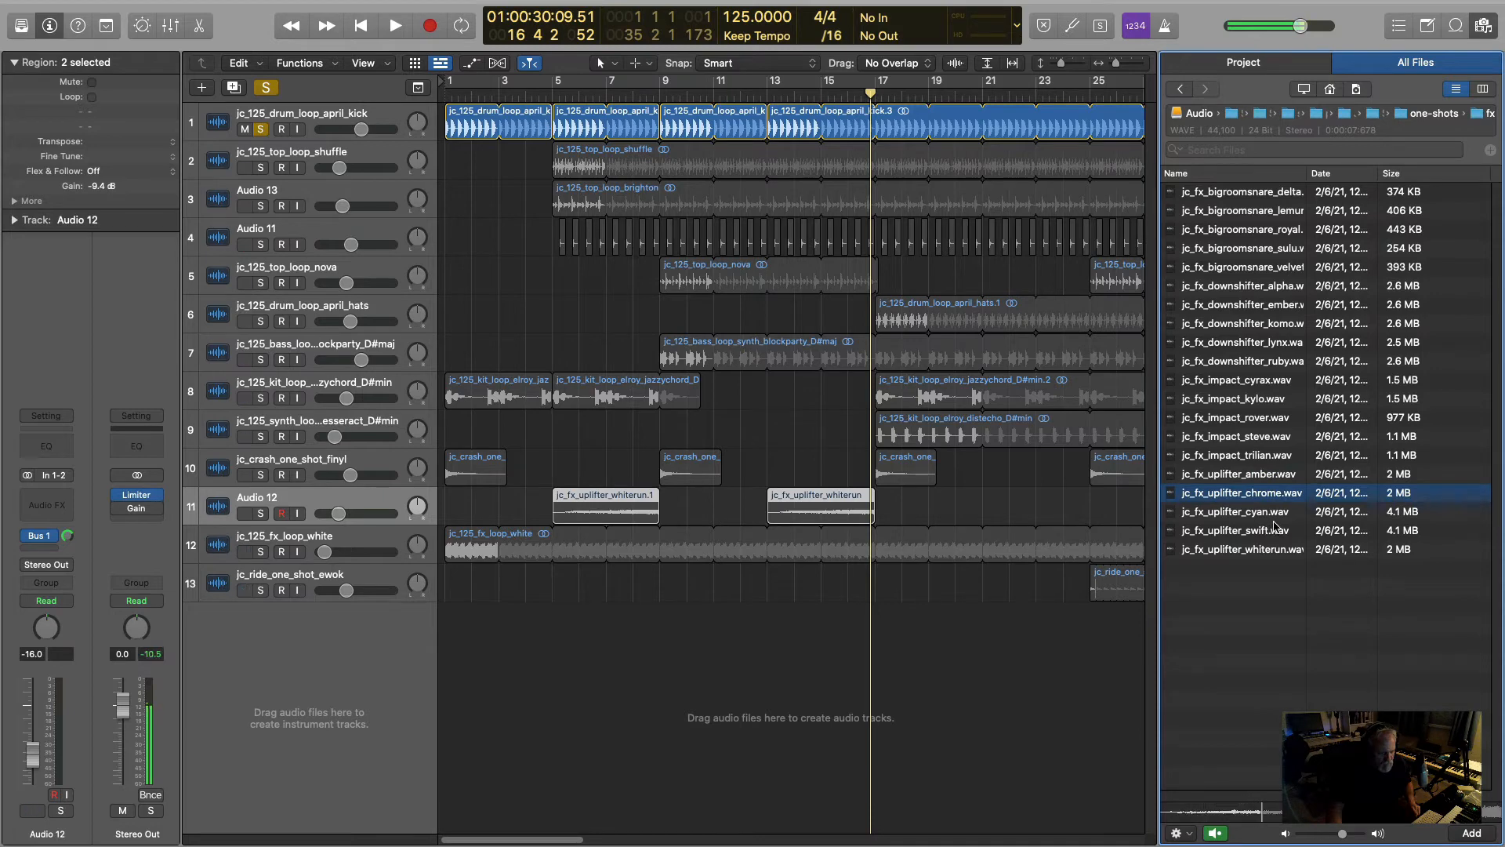
{"action": "left_click", "coordinate": [1243, 285]}
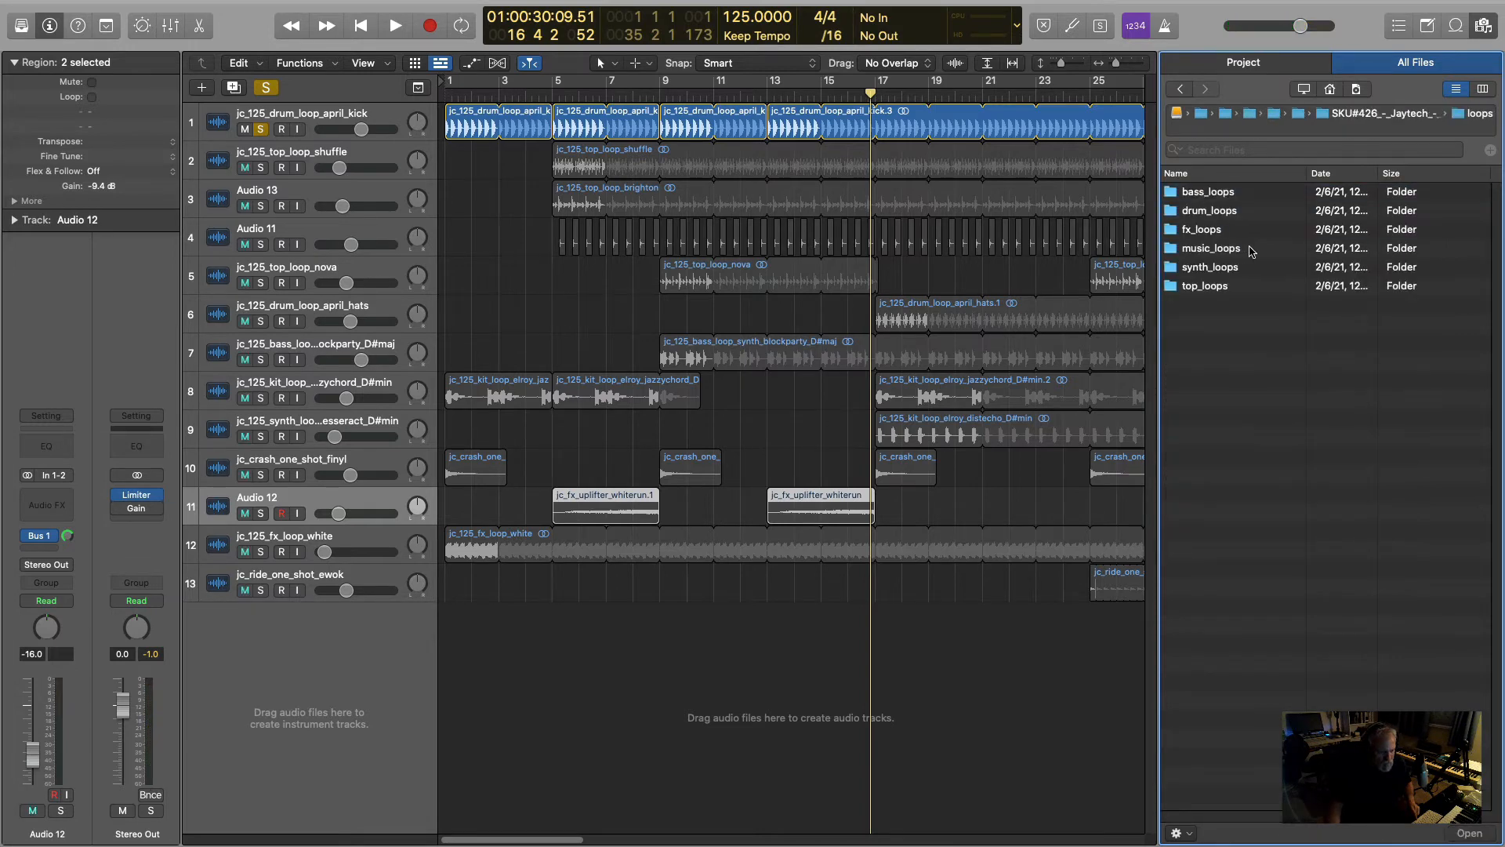
- Open the pack's loops > bass_loops folder and audition a range of the jc_125_bass_loop_synth samples, from the end of the list towards its start
{"action": "double_click", "coordinate": [1199, 194]}
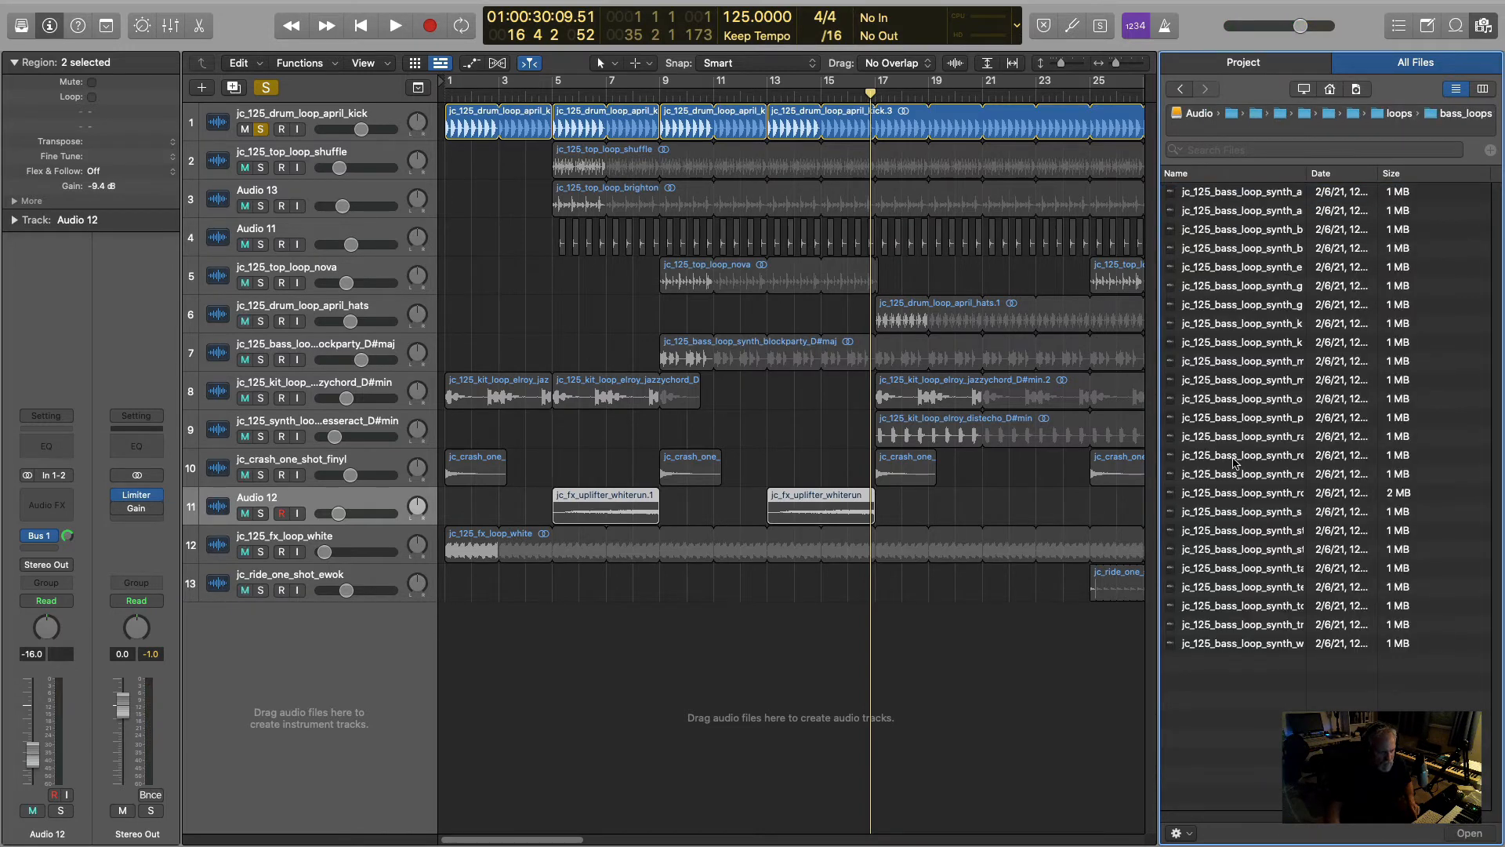
{"action": "left_click", "coordinate": [1229, 632]}
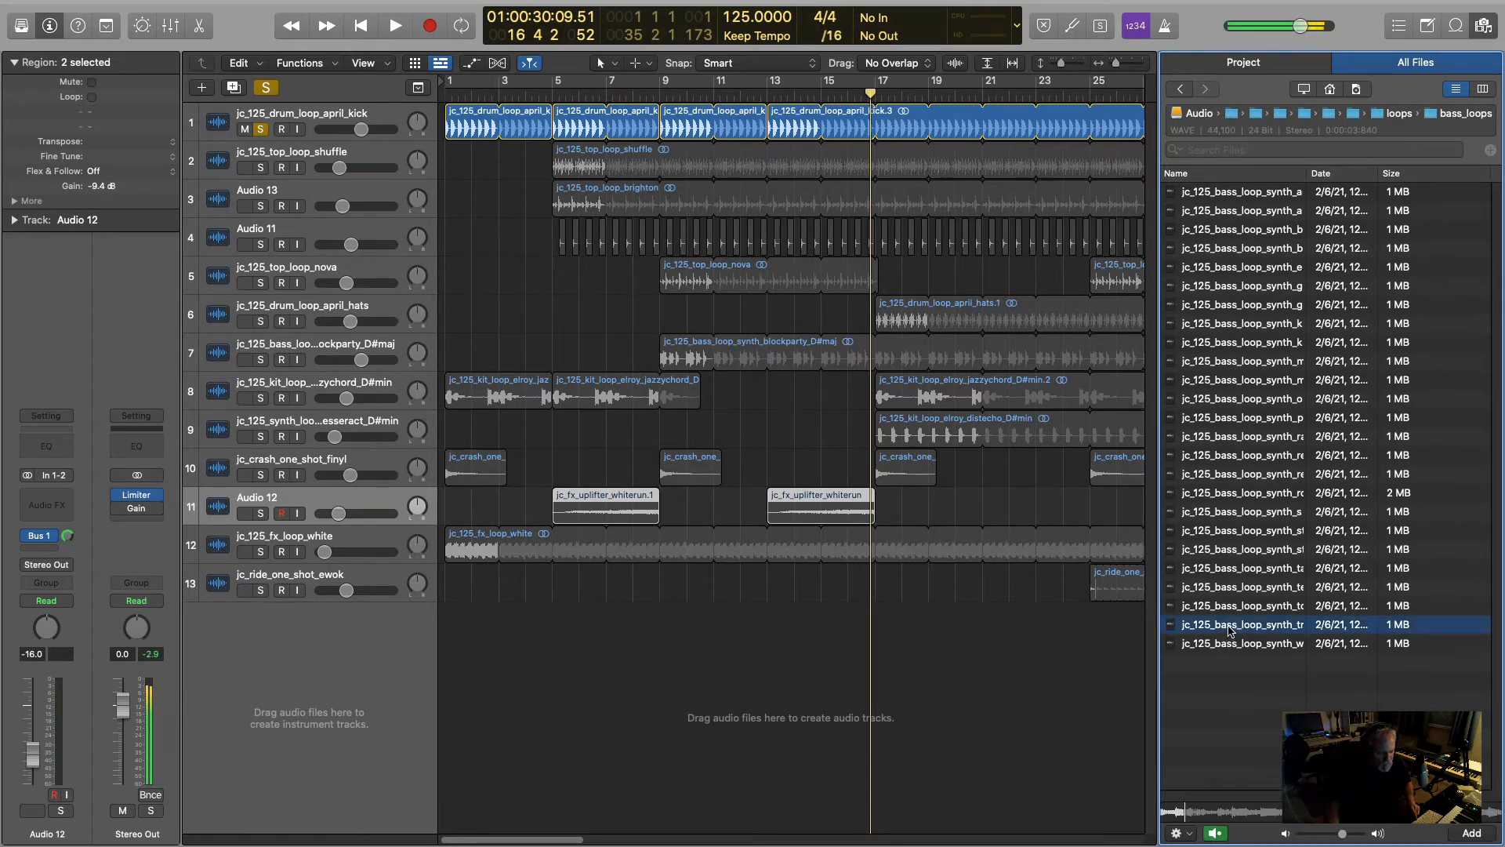
{"action": "left_click", "coordinate": [1227, 610]}
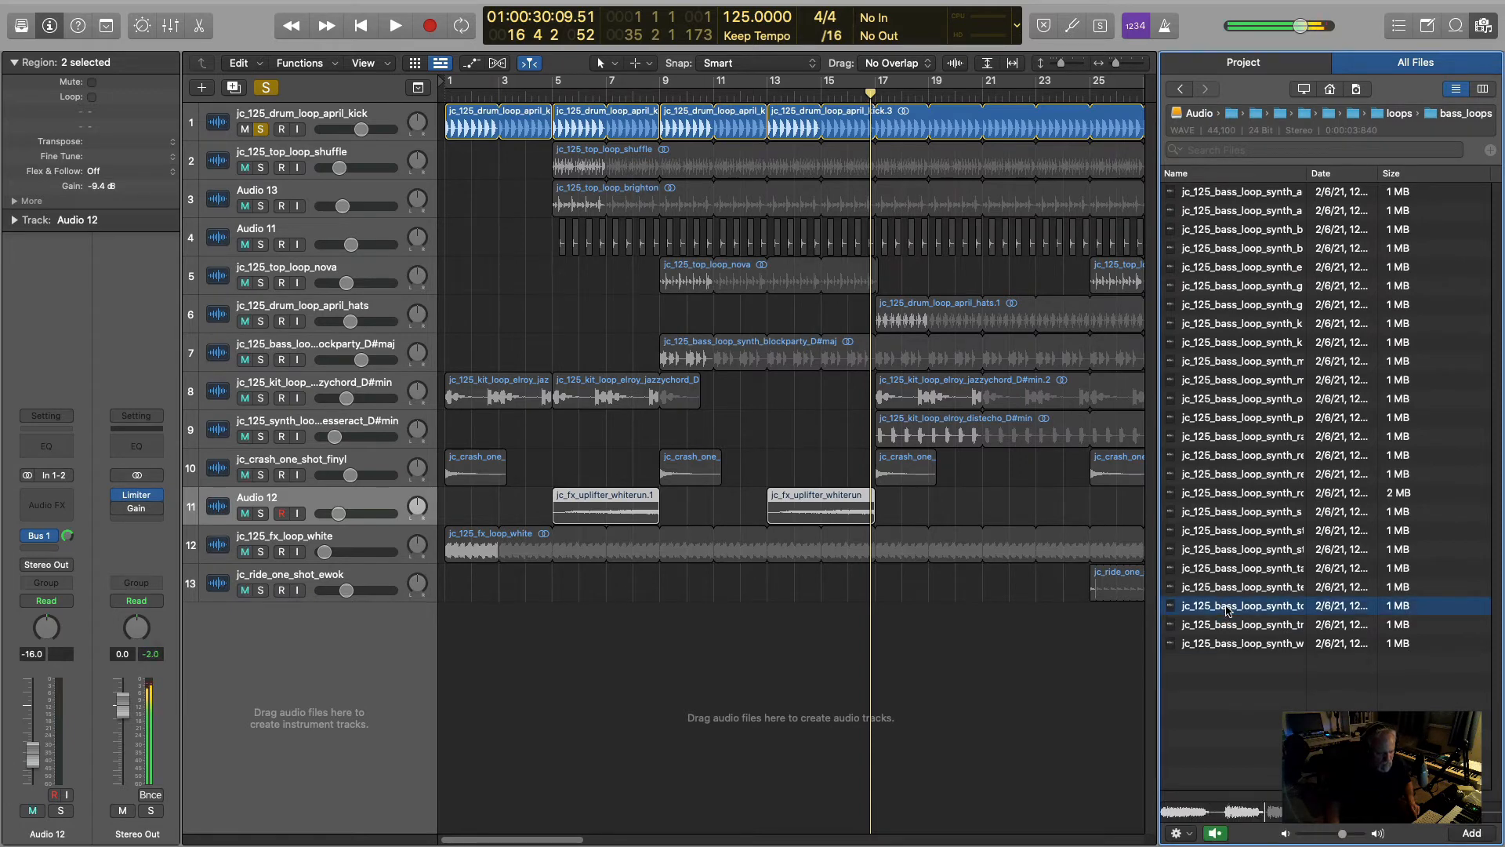
{"action": "left_click", "coordinate": [1226, 610]}
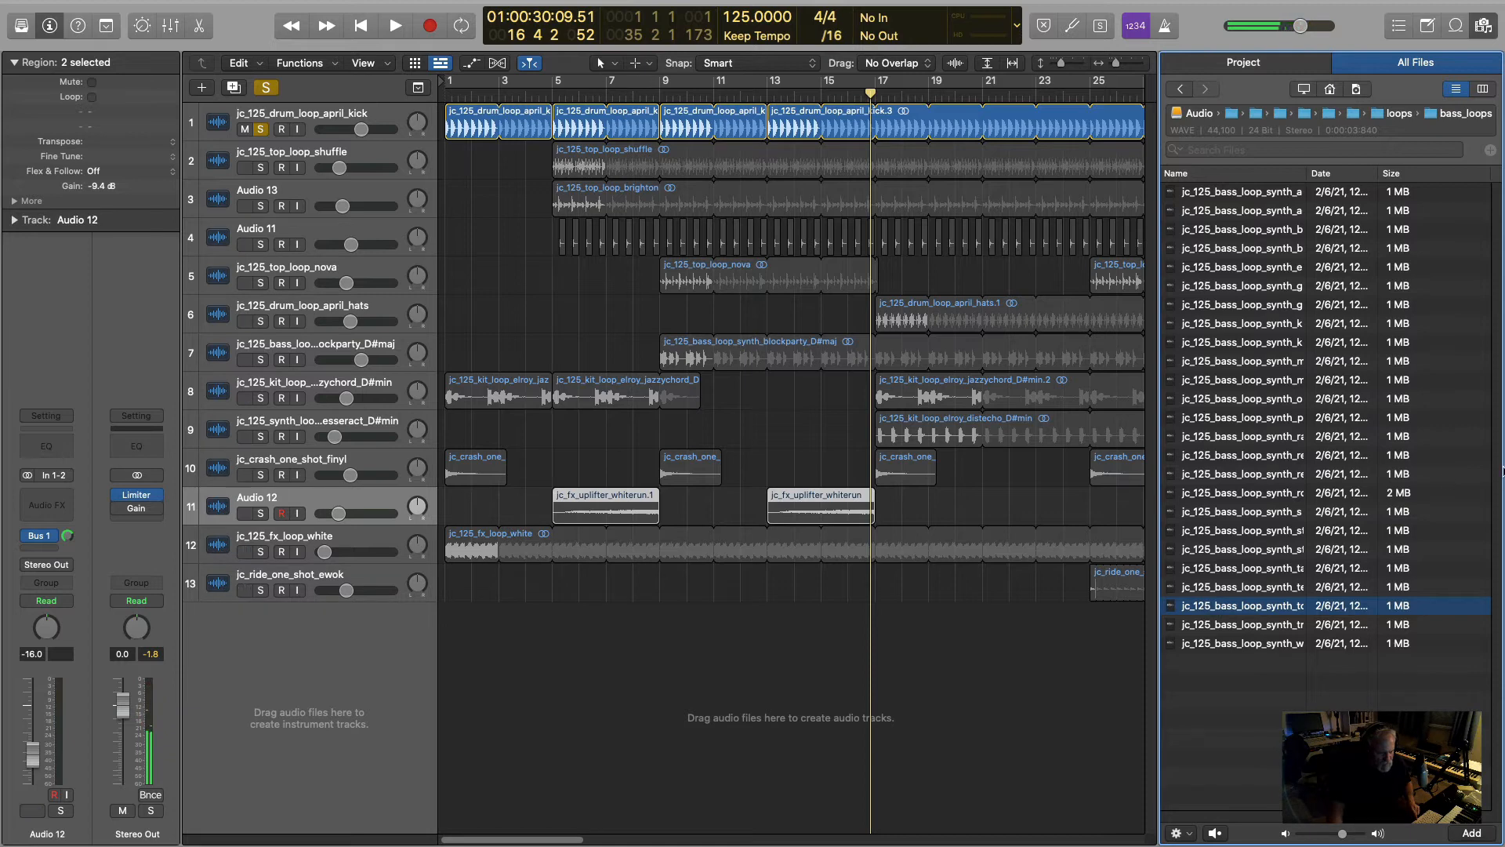
{"action": "key", "text": "alt+space"}
{"action": "left_click", "coordinate": [1233, 587]}
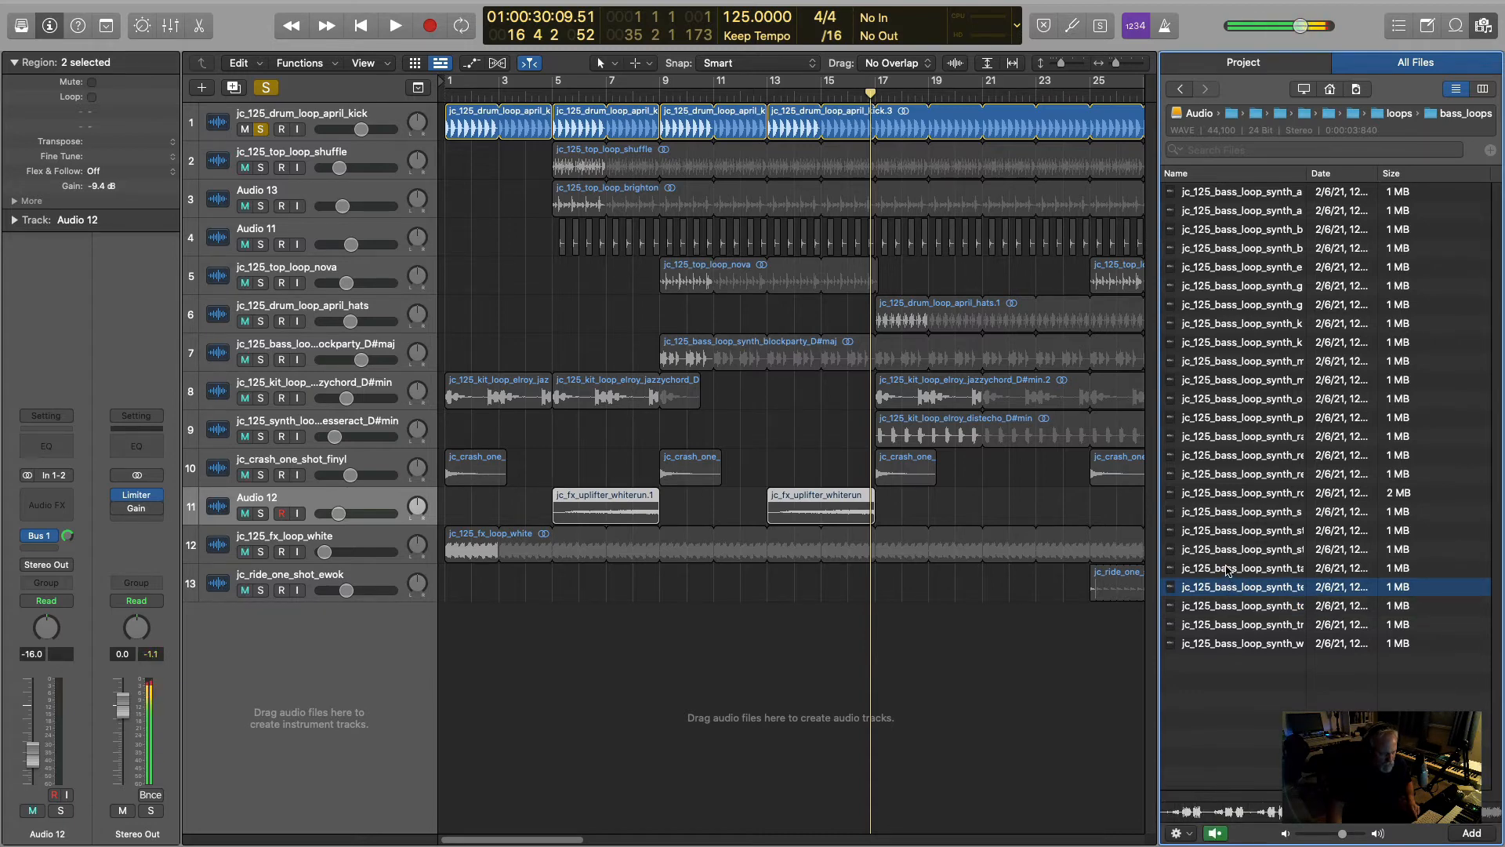
{"action": "left_click", "coordinate": [1229, 568]}
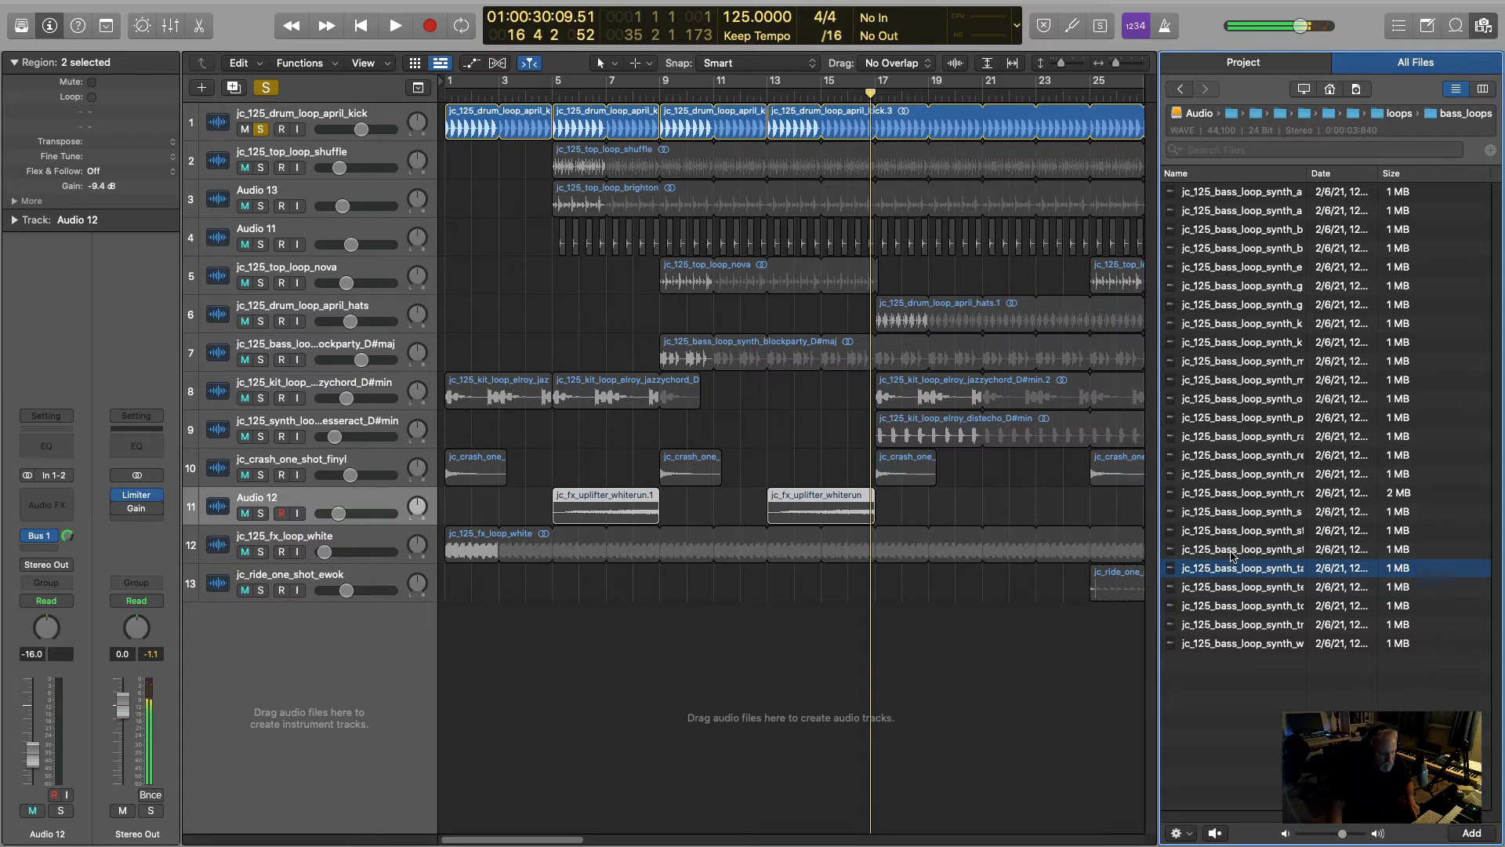
{"action": "left_click", "coordinate": [1233, 555]}
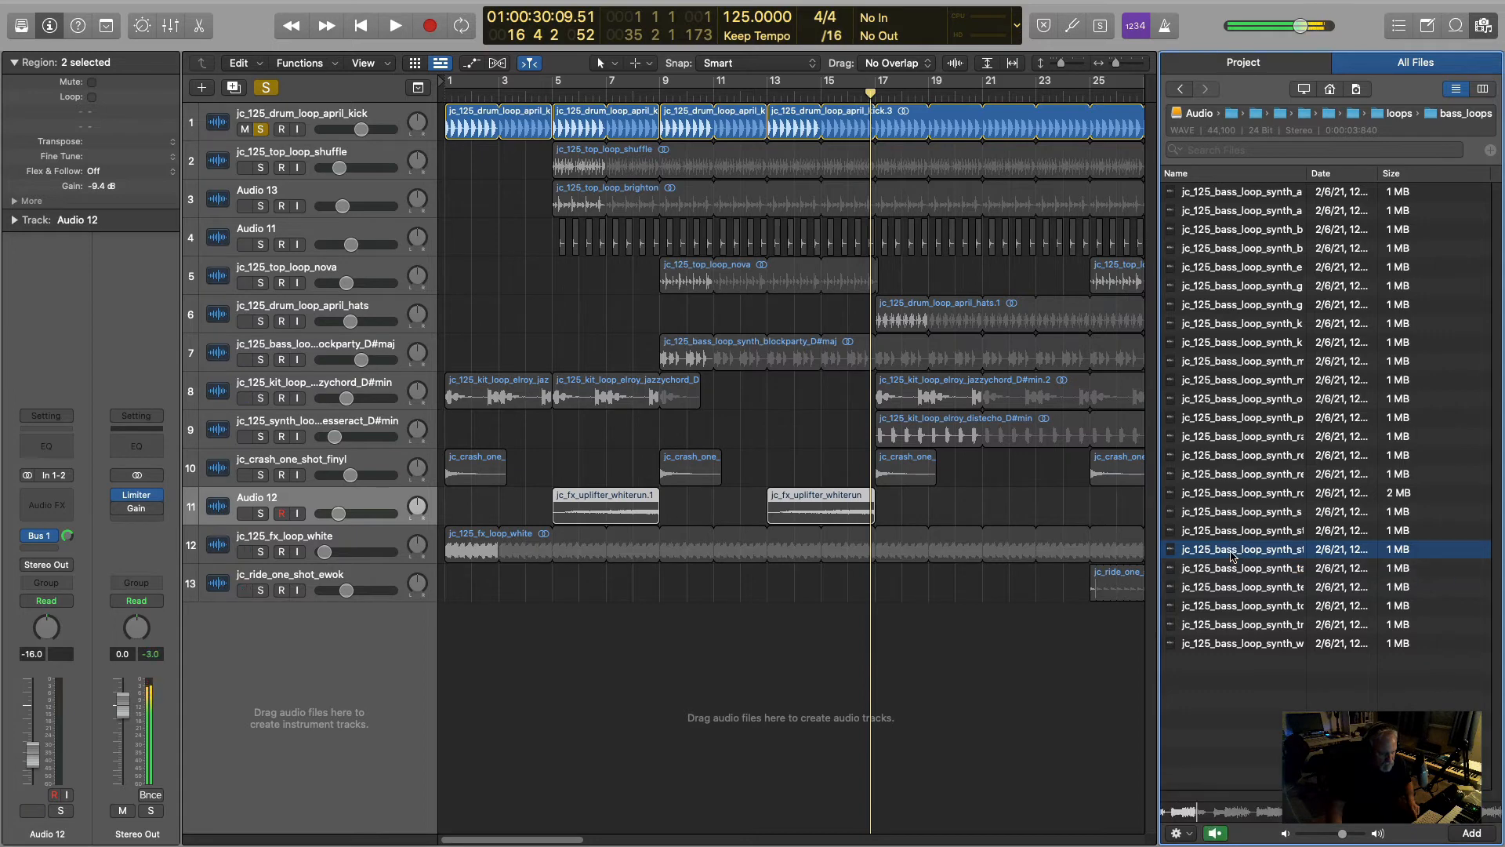
{"action": "left_click", "coordinate": [1237, 645]}
{"action": "left_click", "coordinate": [1245, 436]}
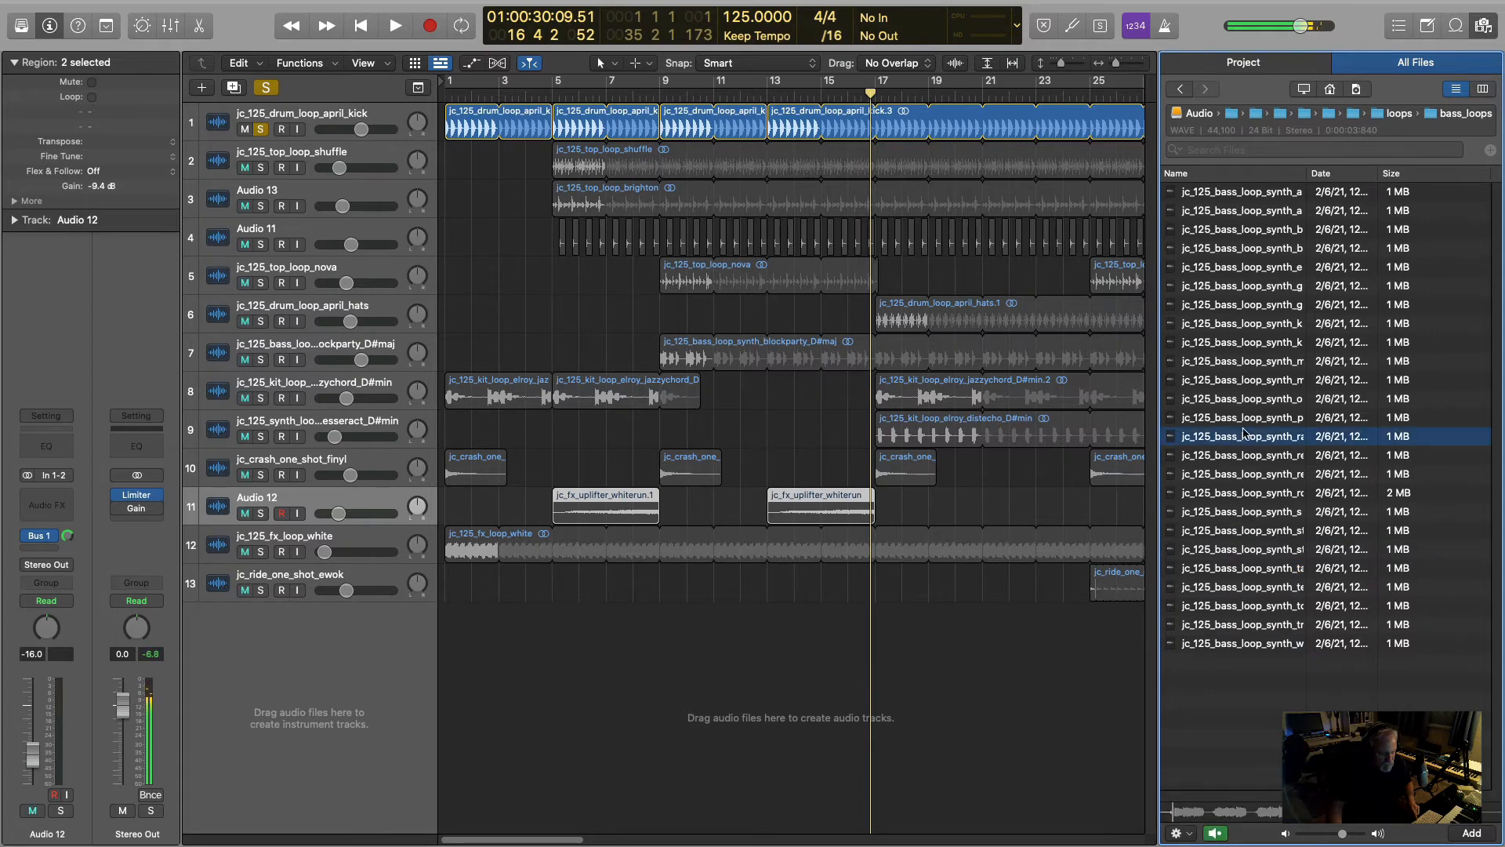
{"action": "left_click", "coordinate": [1239, 303]}
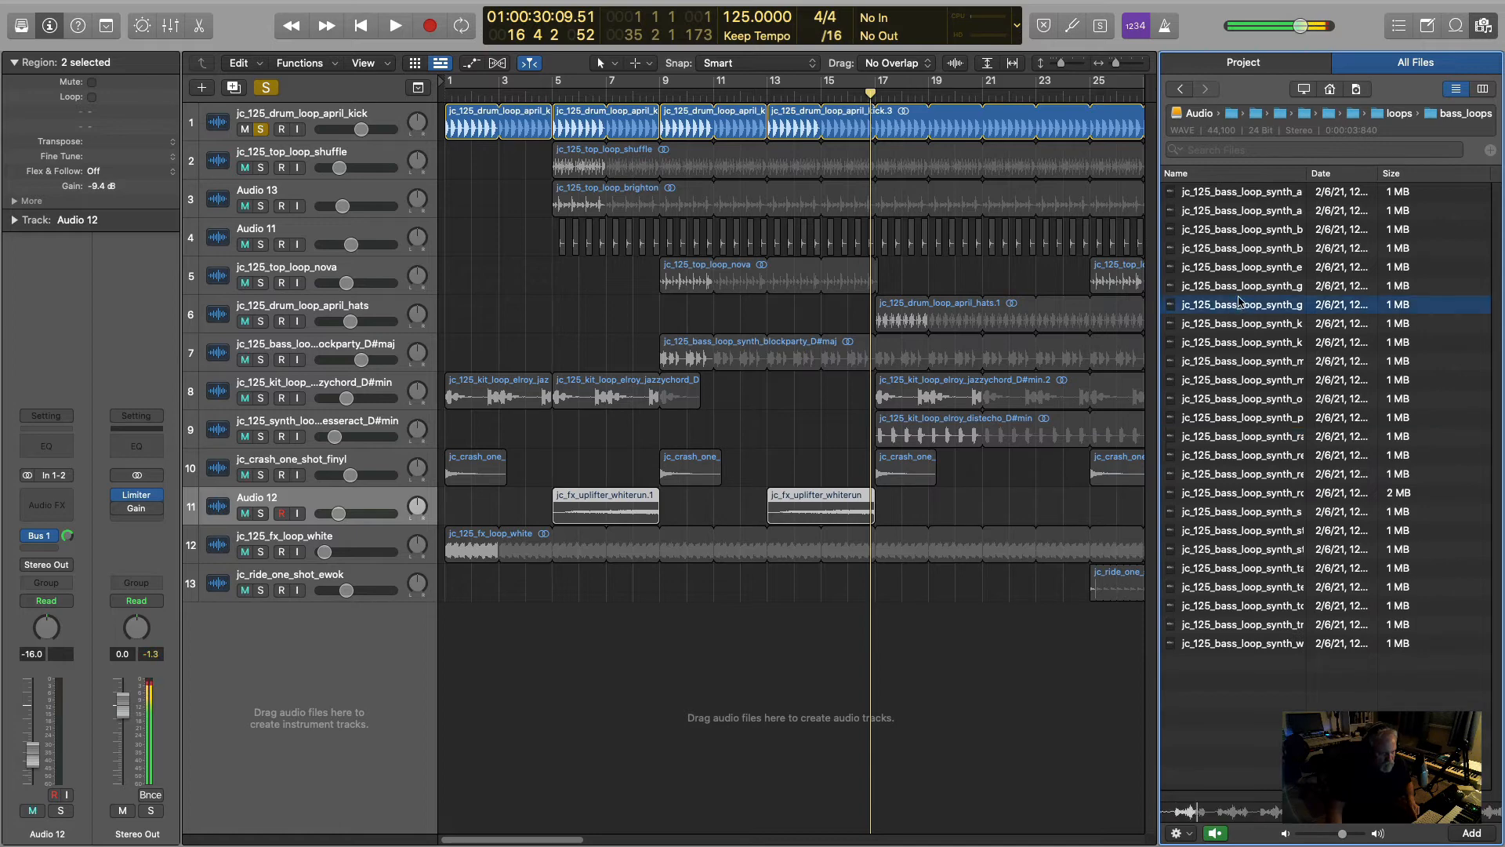
{"action": "left_click", "coordinate": [1231, 229]}
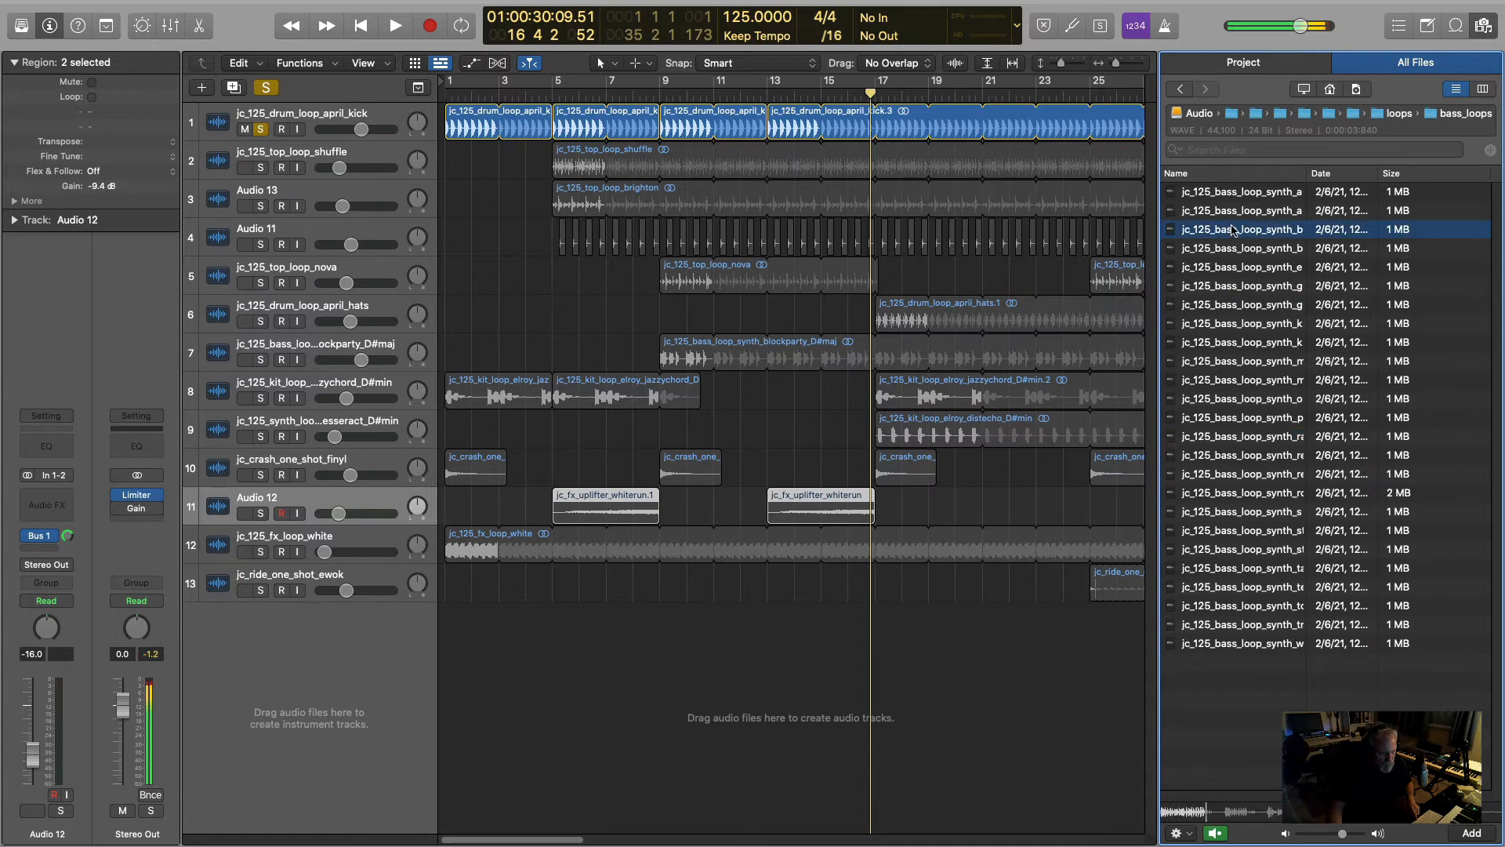
- Open the jc_125_kit_oracle_Gmin folder in music_loops and add its bass loop to the Audio 12 track at bar 17
{"action": "left_click", "coordinate": [1180, 88]}
{"action": "double_click", "coordinate": [1227, 249]}
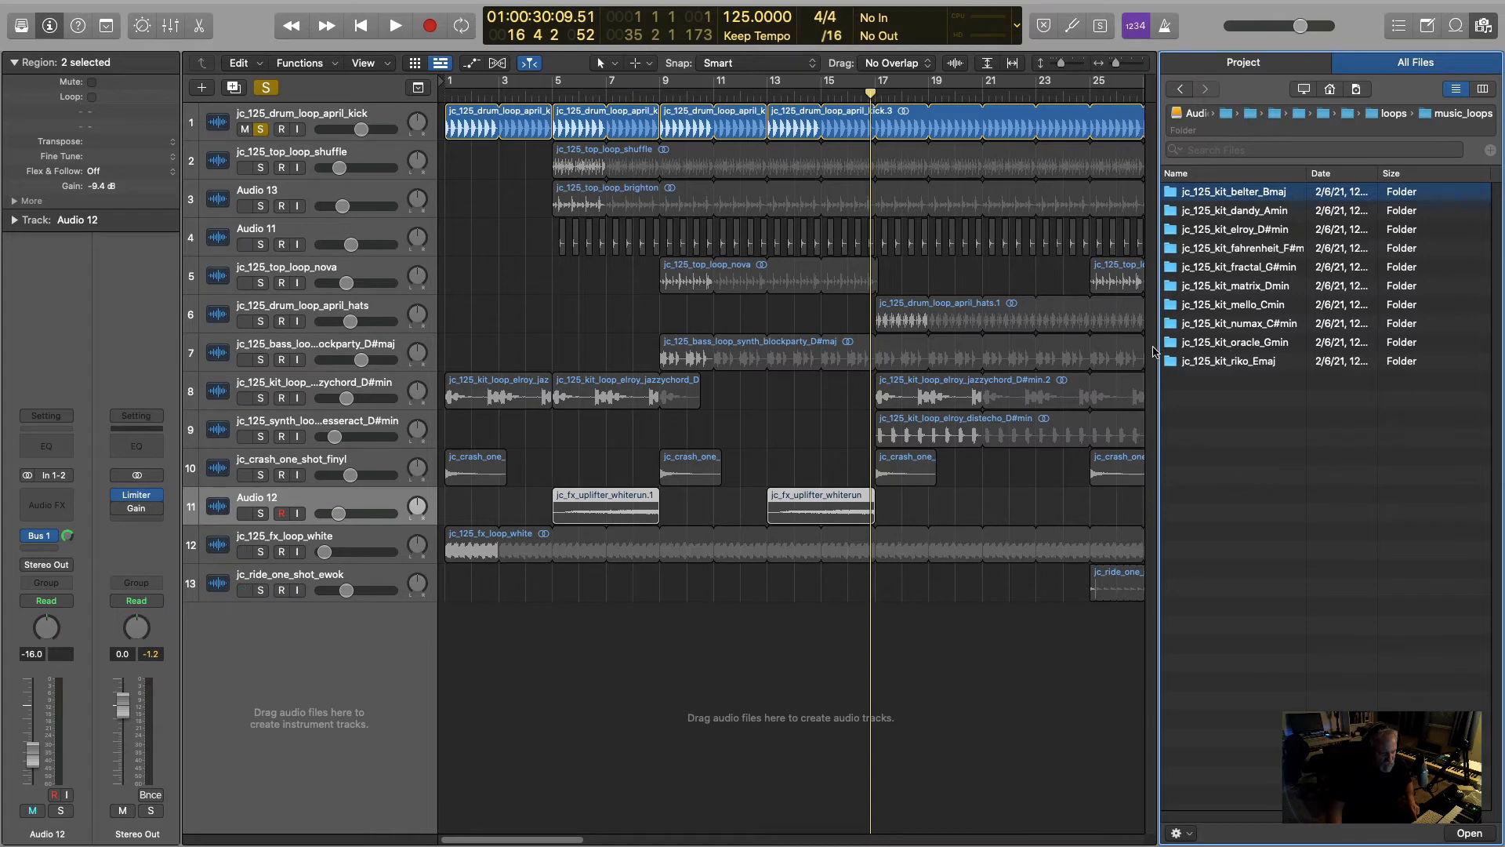
{"action": "double_click", "coordinate": [1235, 342]}
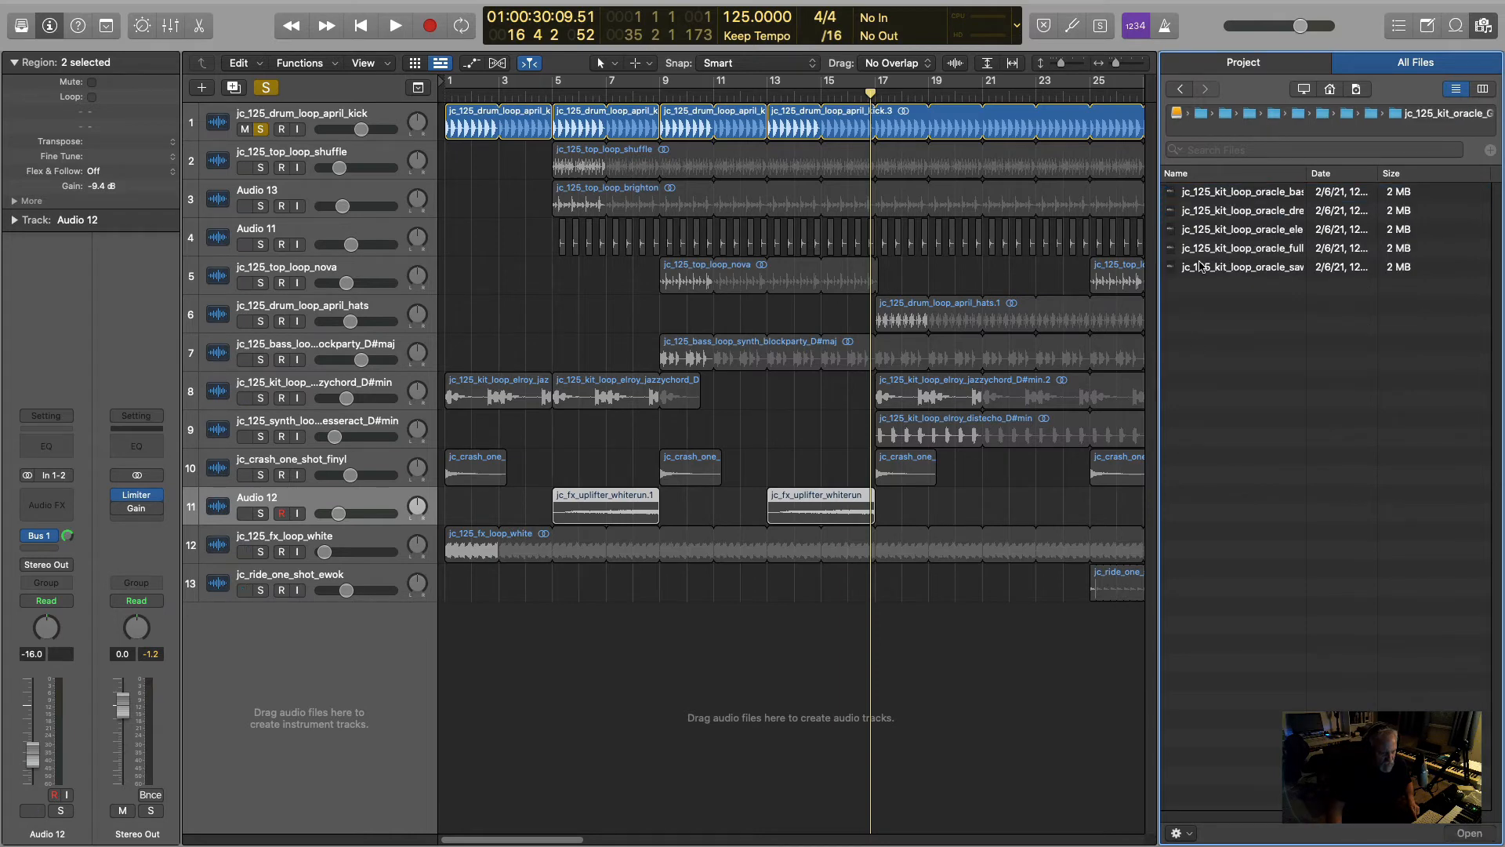
{"action": "left_click", "coordinate": [1242, 193]}
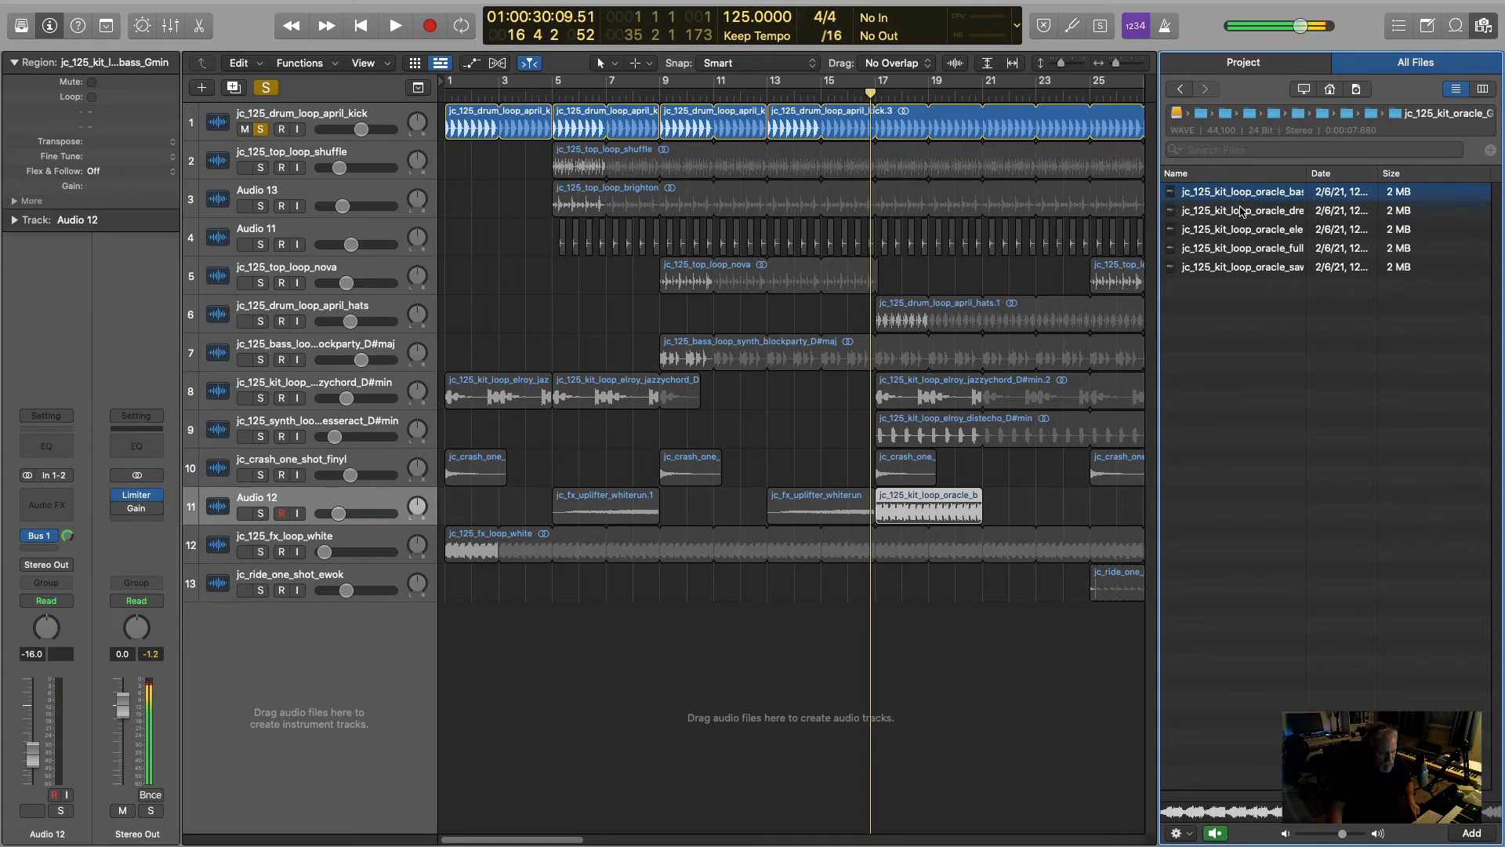
- Audition more loops of the oracle kit and place jc_125_kit_loop_oracle_full_Gmin on the Audio 12 track at bar 17 instead of the bass loop
{"action": "left_click", "coordinate": [1241, 212]}
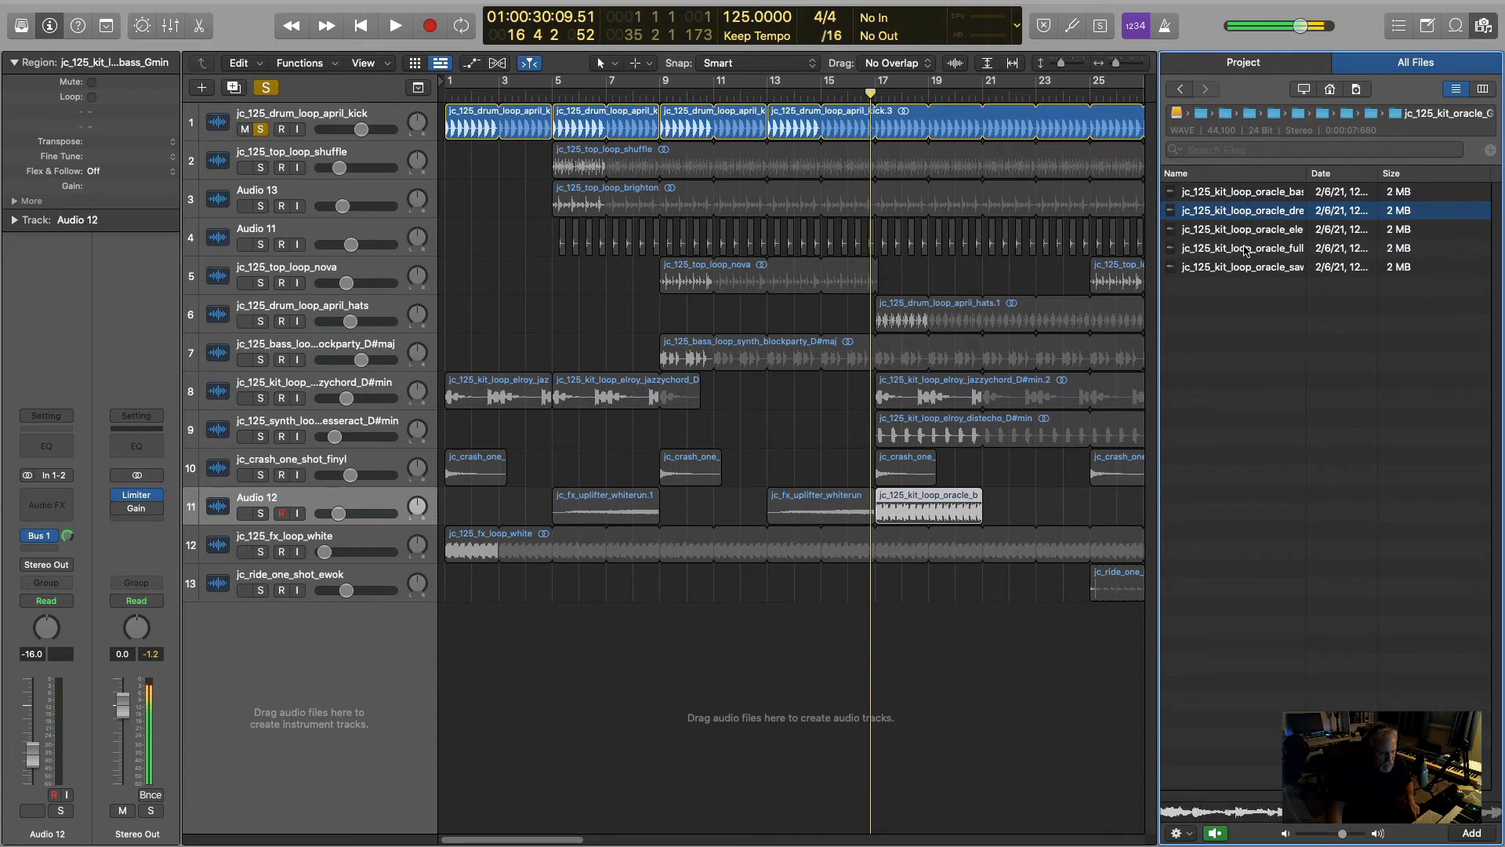
{"action": "left_click", "coordinate": [1246, 249]}
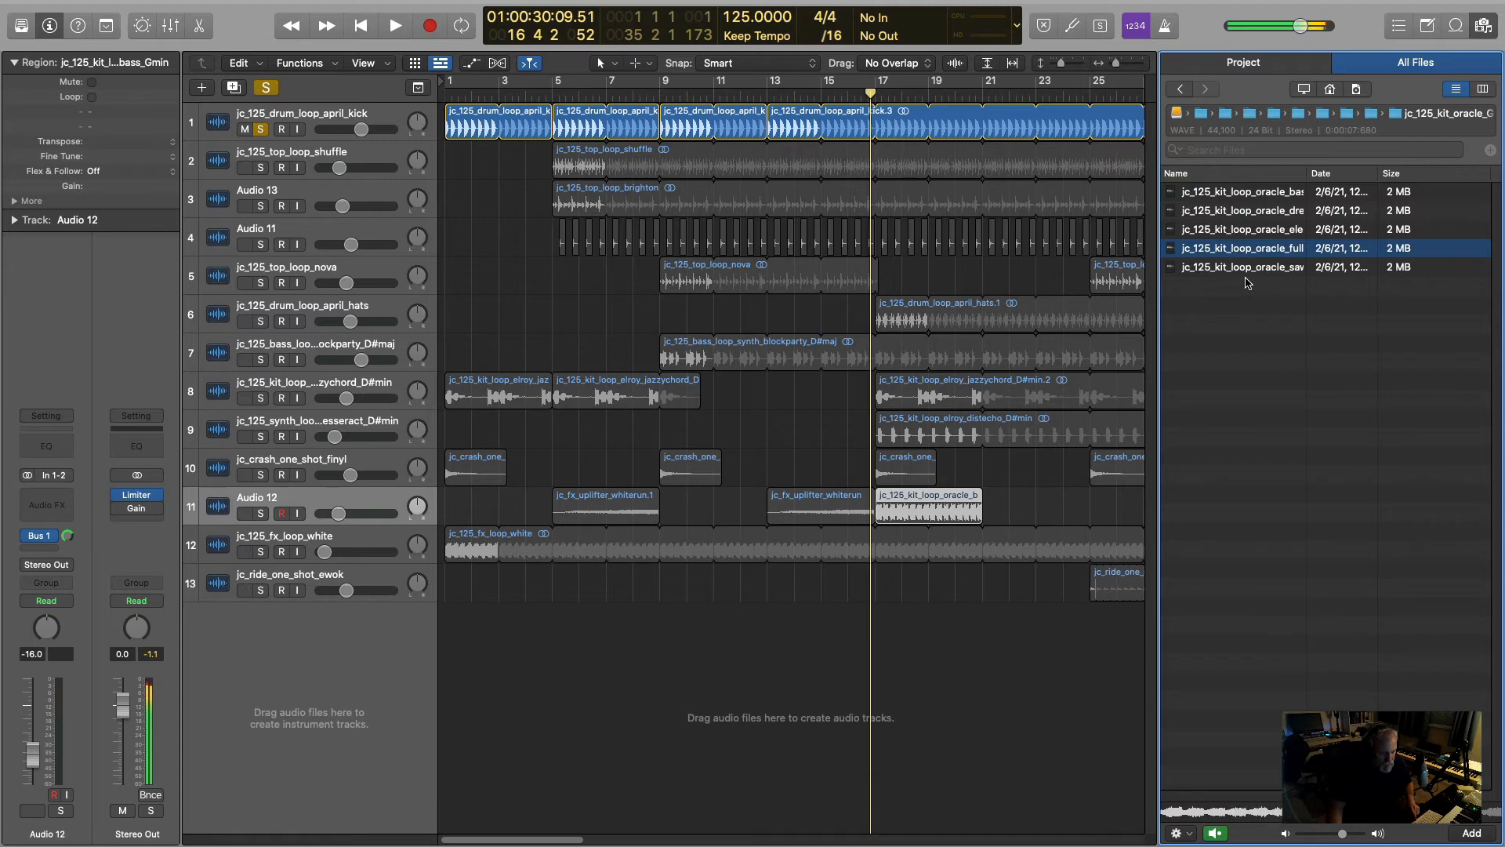
{"action": "key", "text": "space"}
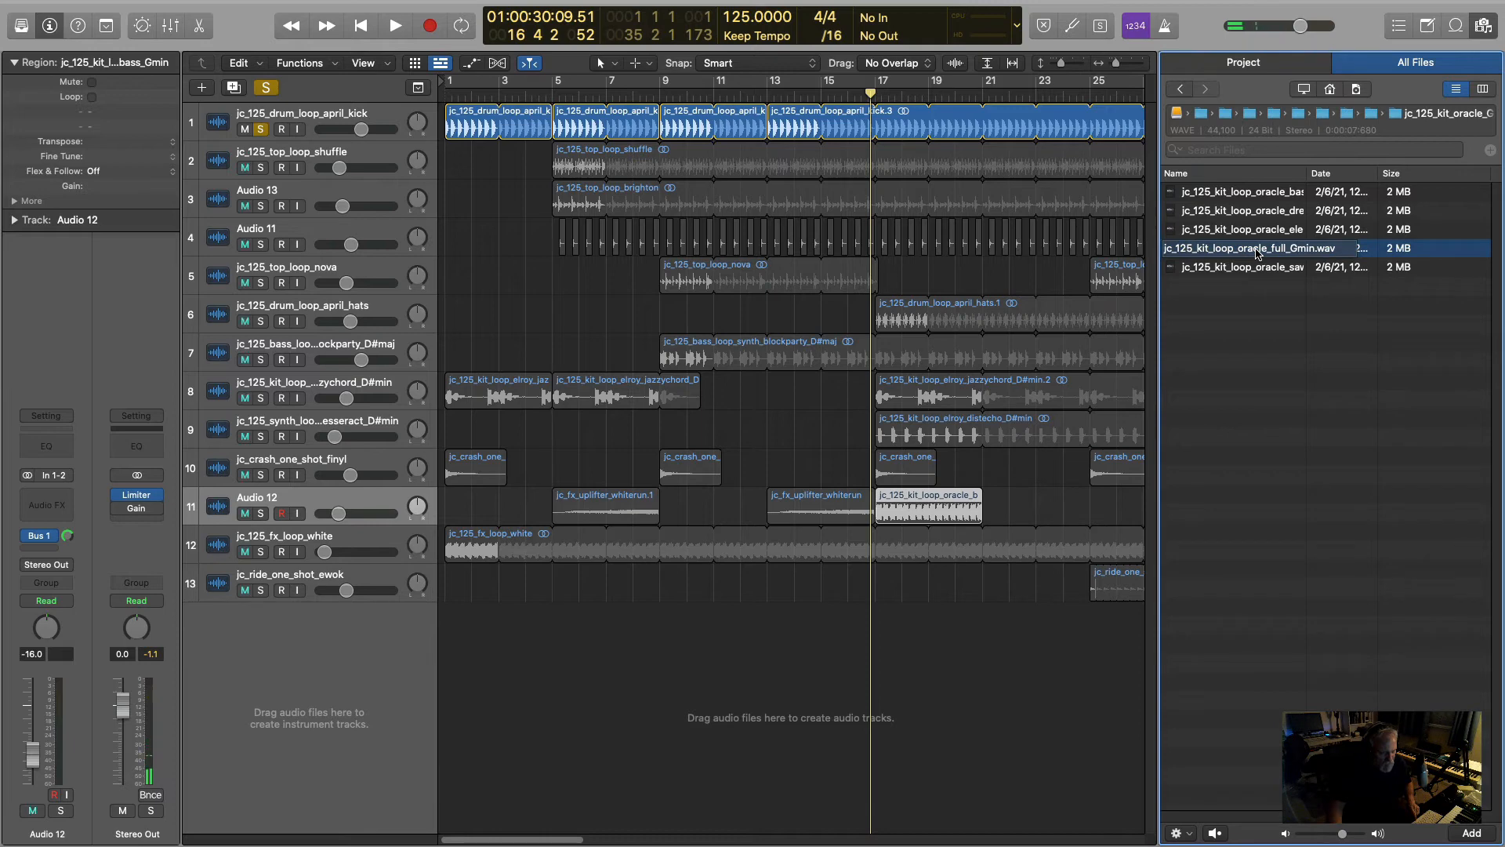
{"action": "left_click", "coordinate": [1257, 253]}
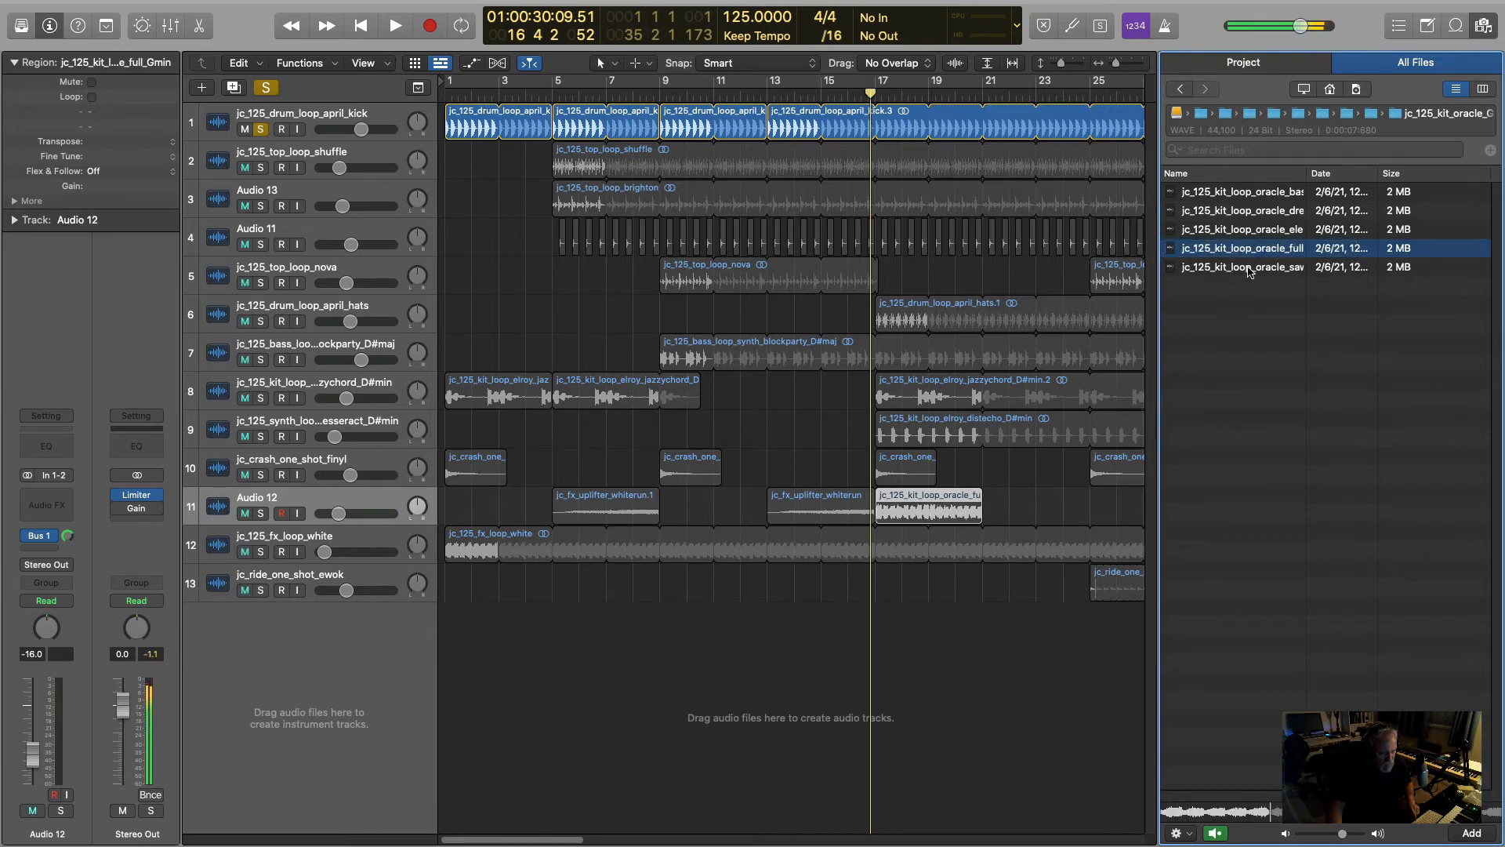
{"action": "left_click", "coordinate": [1249, 269]}
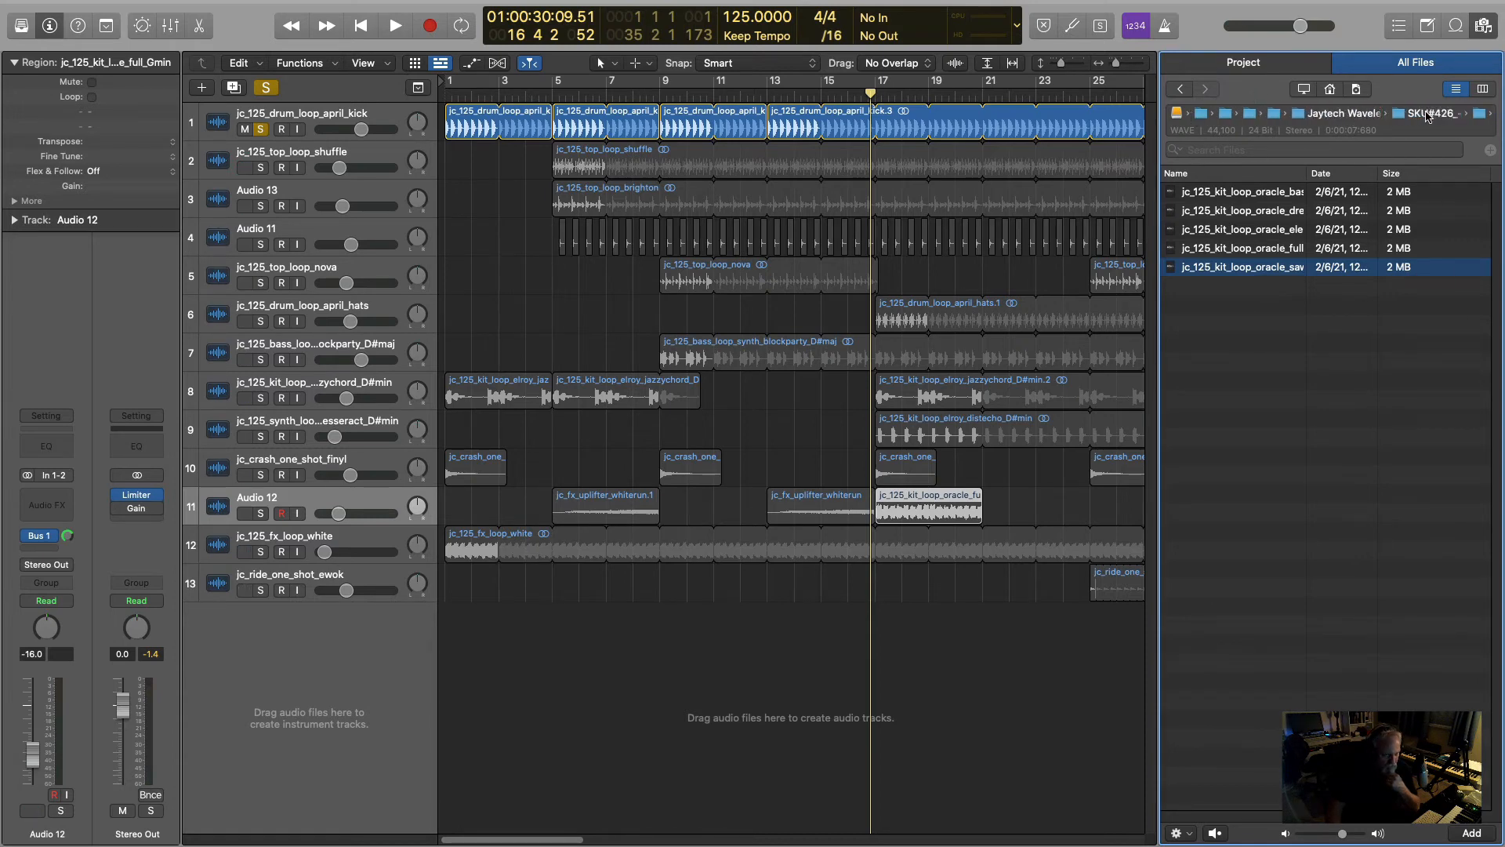
- Browse the pack to one-shots > drum_hits > claps and audition several of the synthetic clap samples
{"action": "left_click", "coordinate": [1381, 114]}
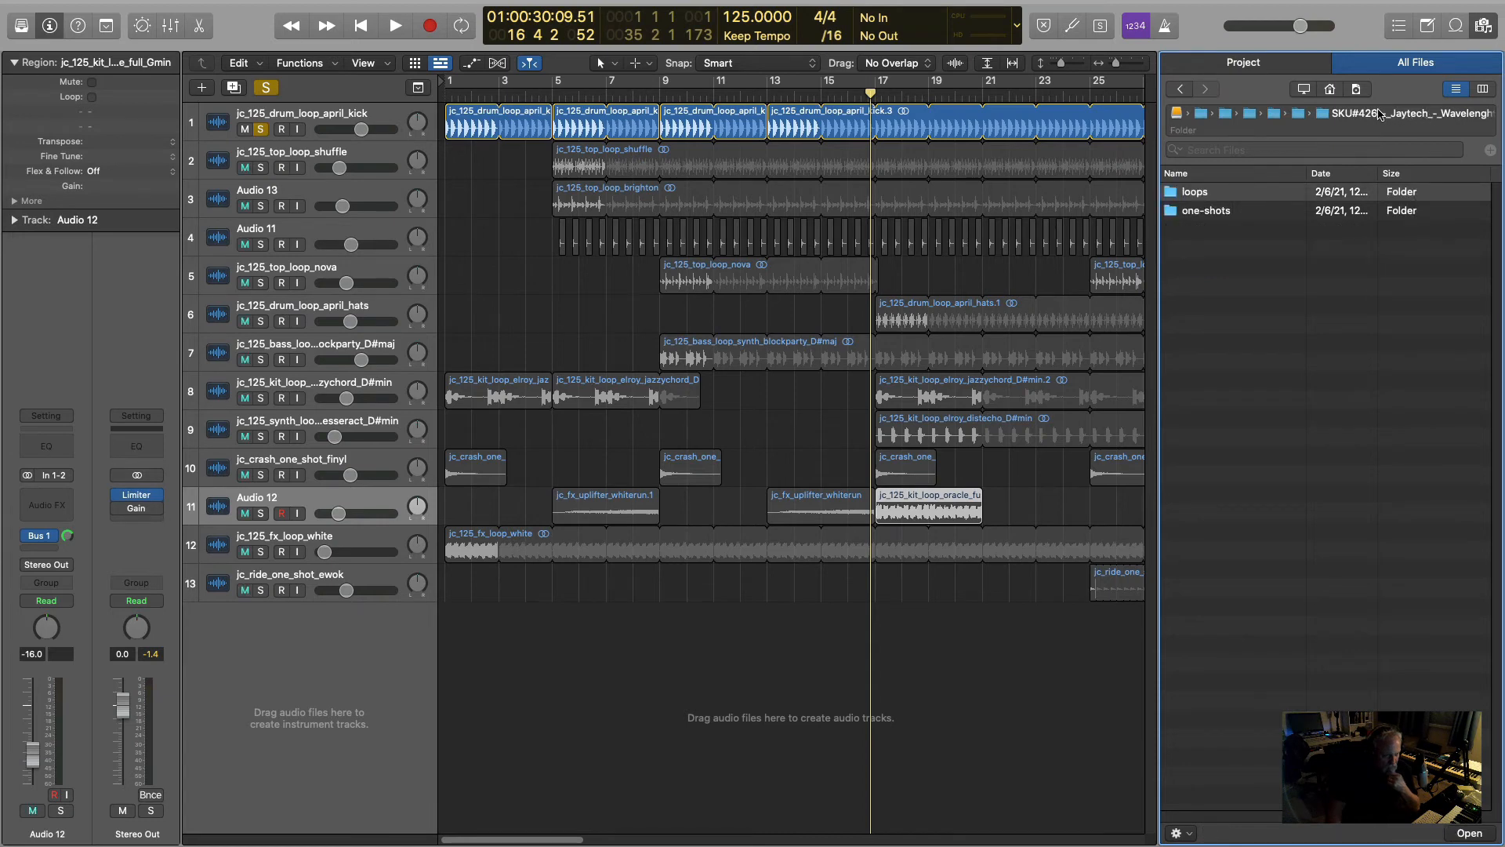
{"action": "double_click", "coordinate": [1205, 212]}
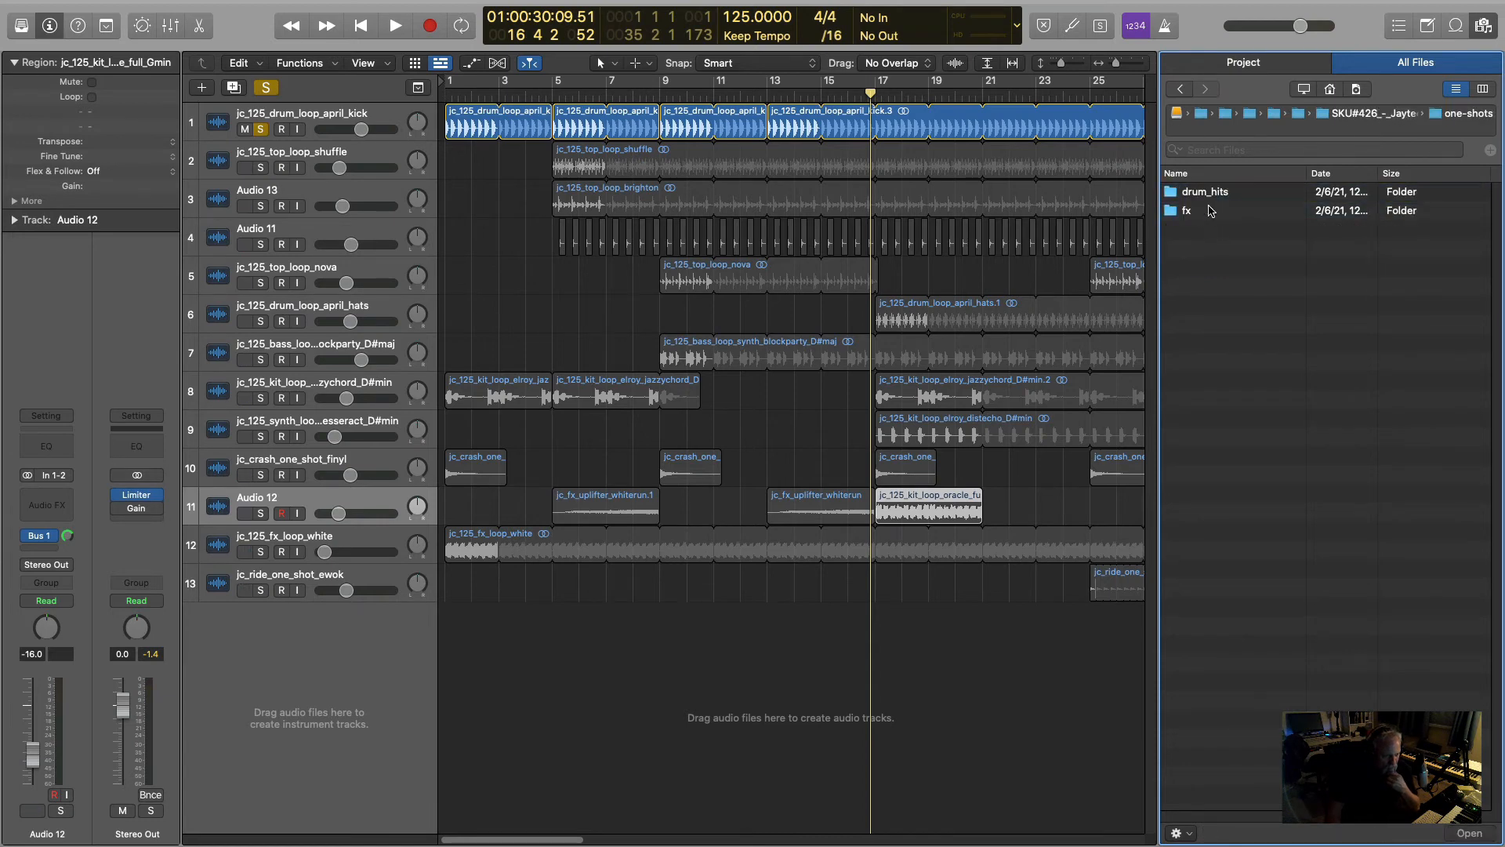
{"action": "double_click", "coordinate": [1206, 194]}
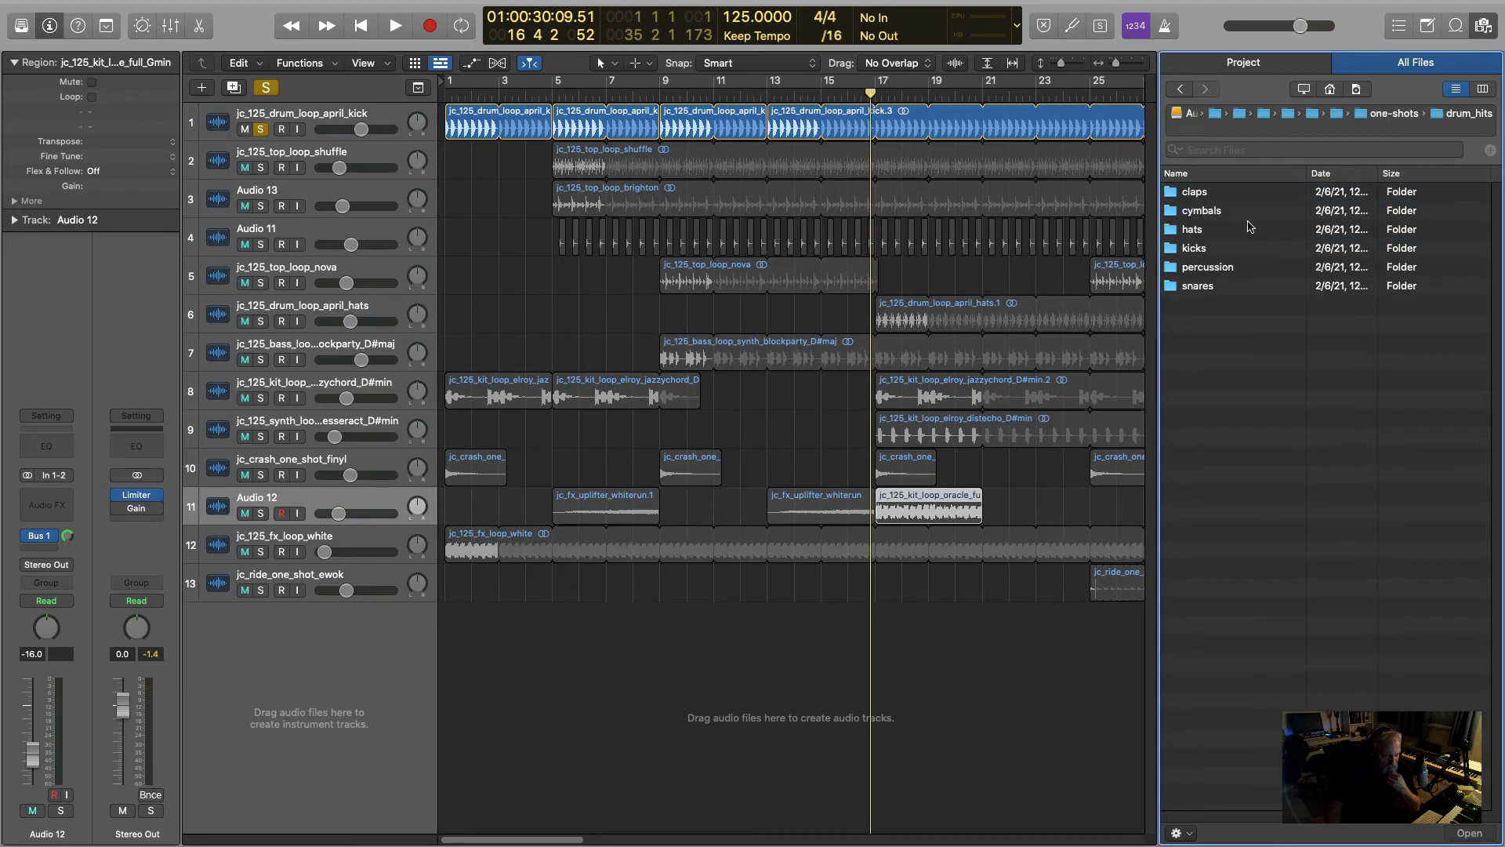
{"action": "double_click", "coordinate": [1225, 193]}
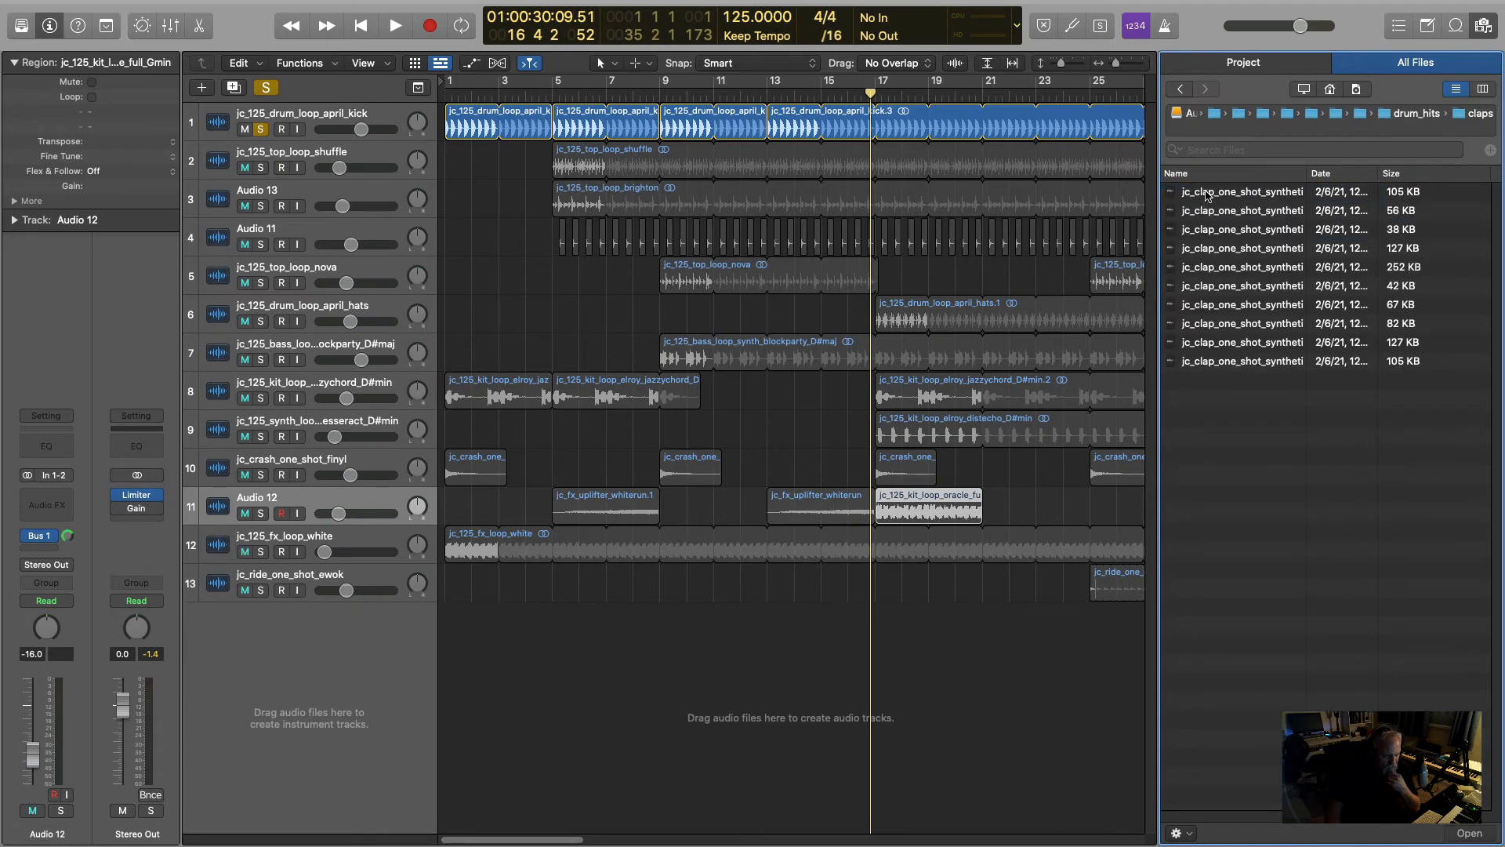
{"action": "left_click", "coordinate": [1228, 195]}
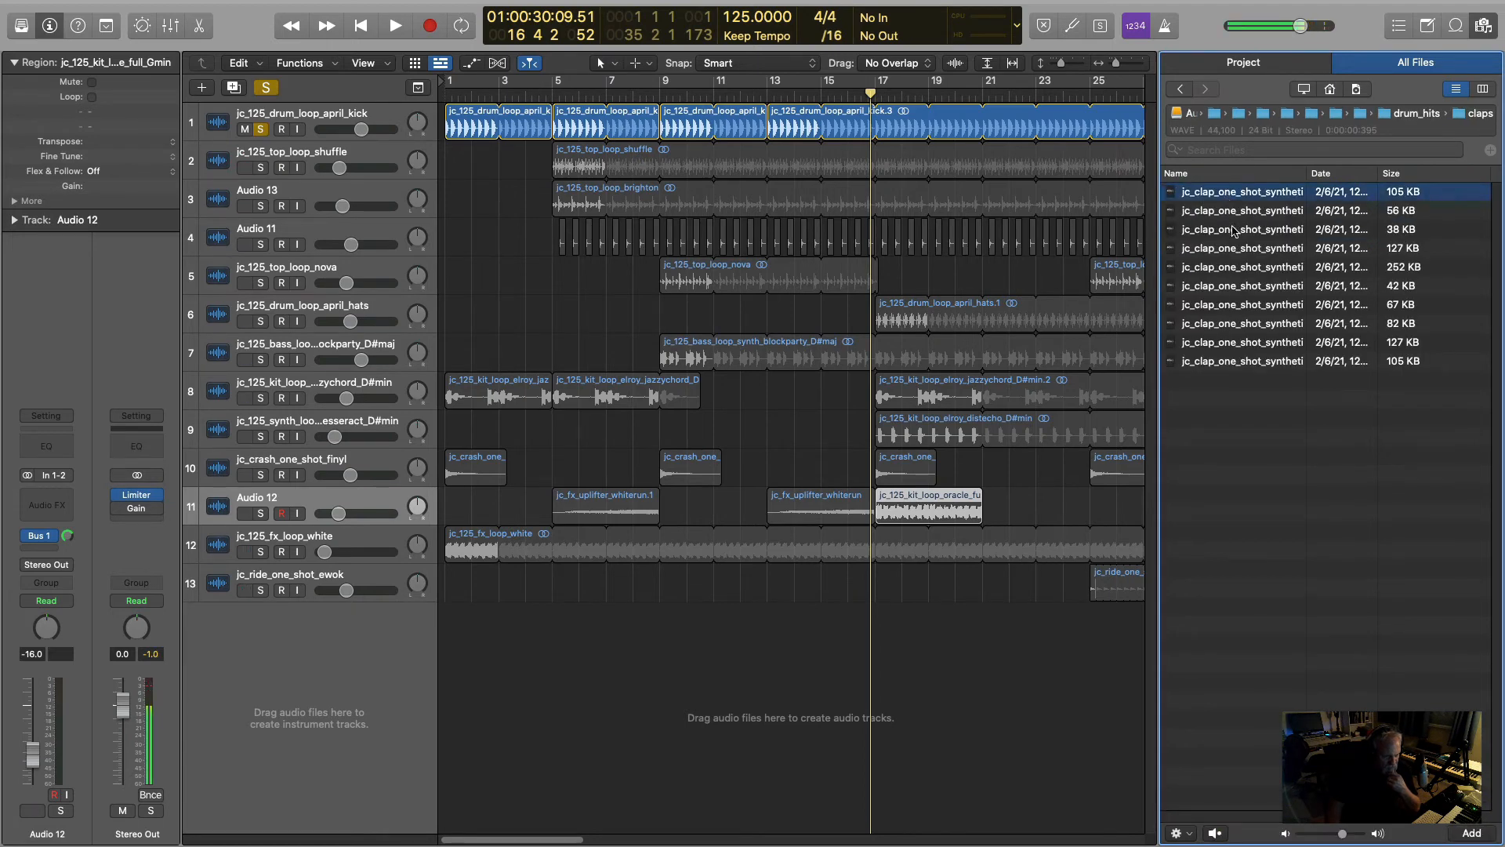
{"action": "left_click", "coordinate": [1237, 232]}
{"action": "left_click", "coordinate": [1233, 342]}
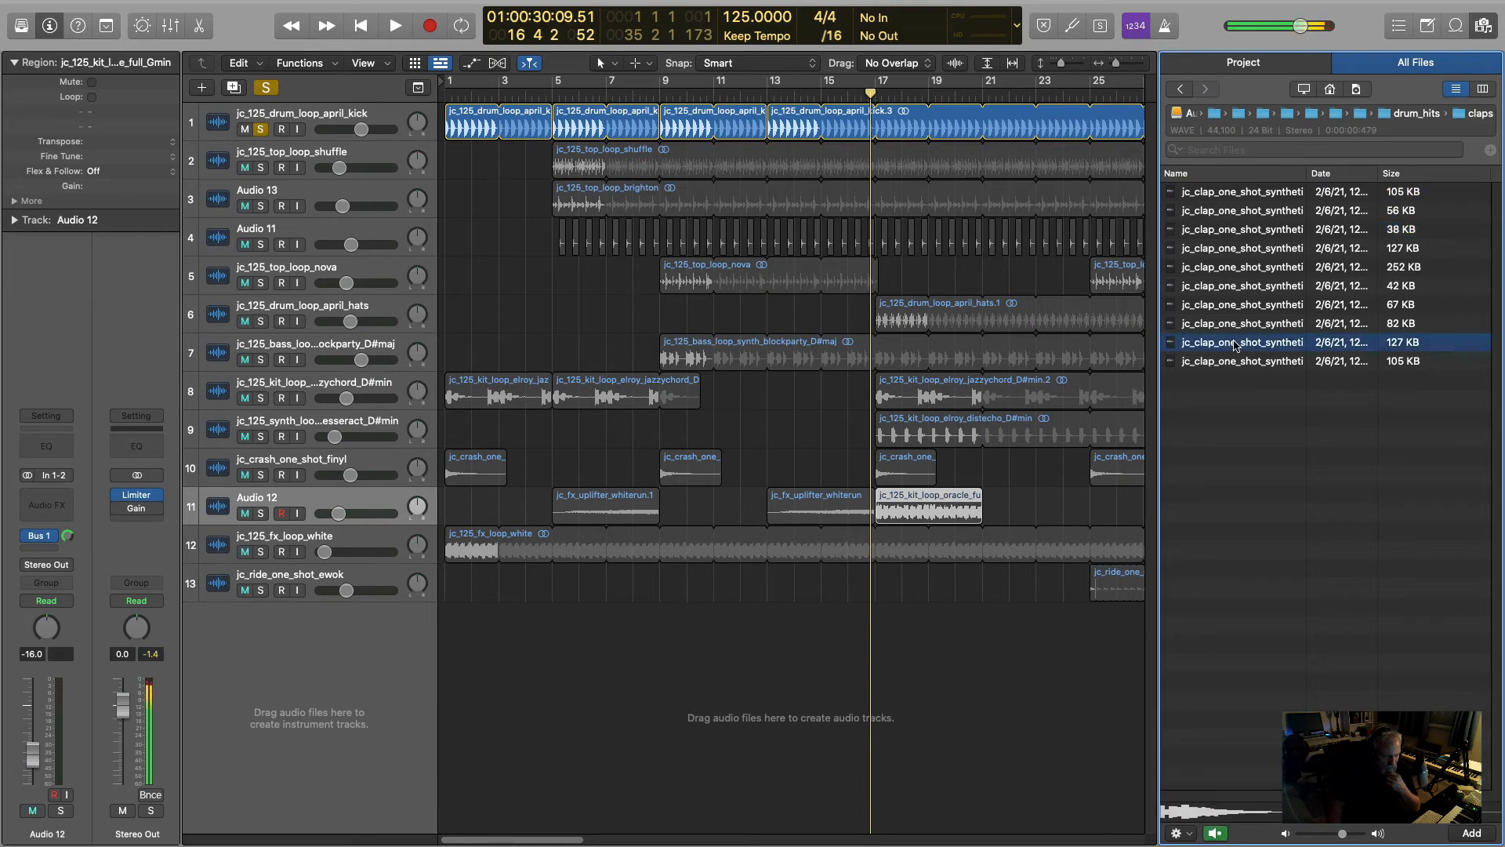
{"action": "left_click", "coordinate": [1235, 328]}
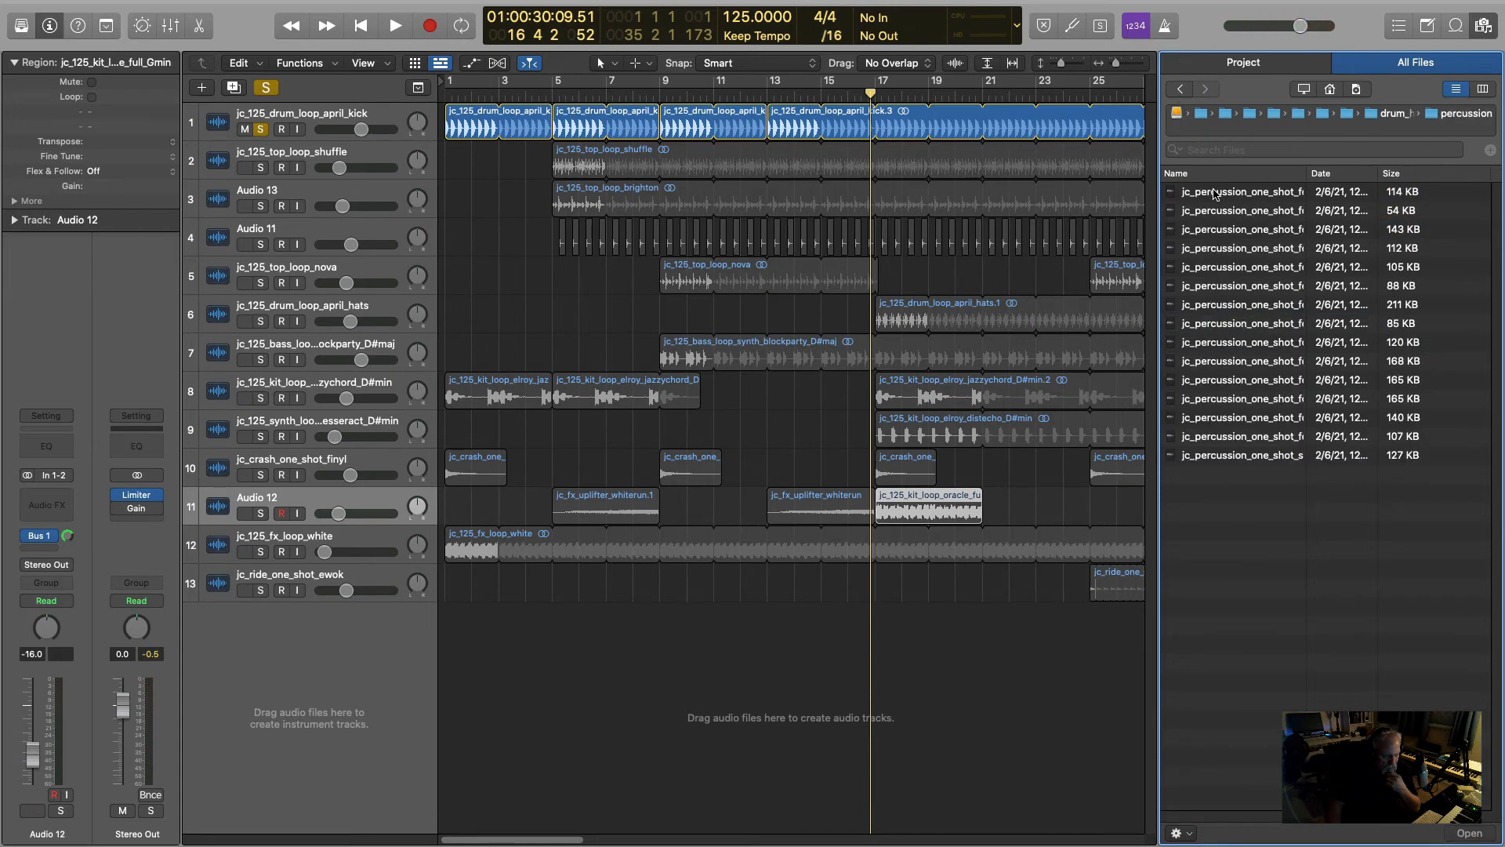
- Audition the percussion one-shots in the drum_hits > percussion folder in order, from the first sample to the last
{"action": "left_click", "coordinate": [1218, 196]}
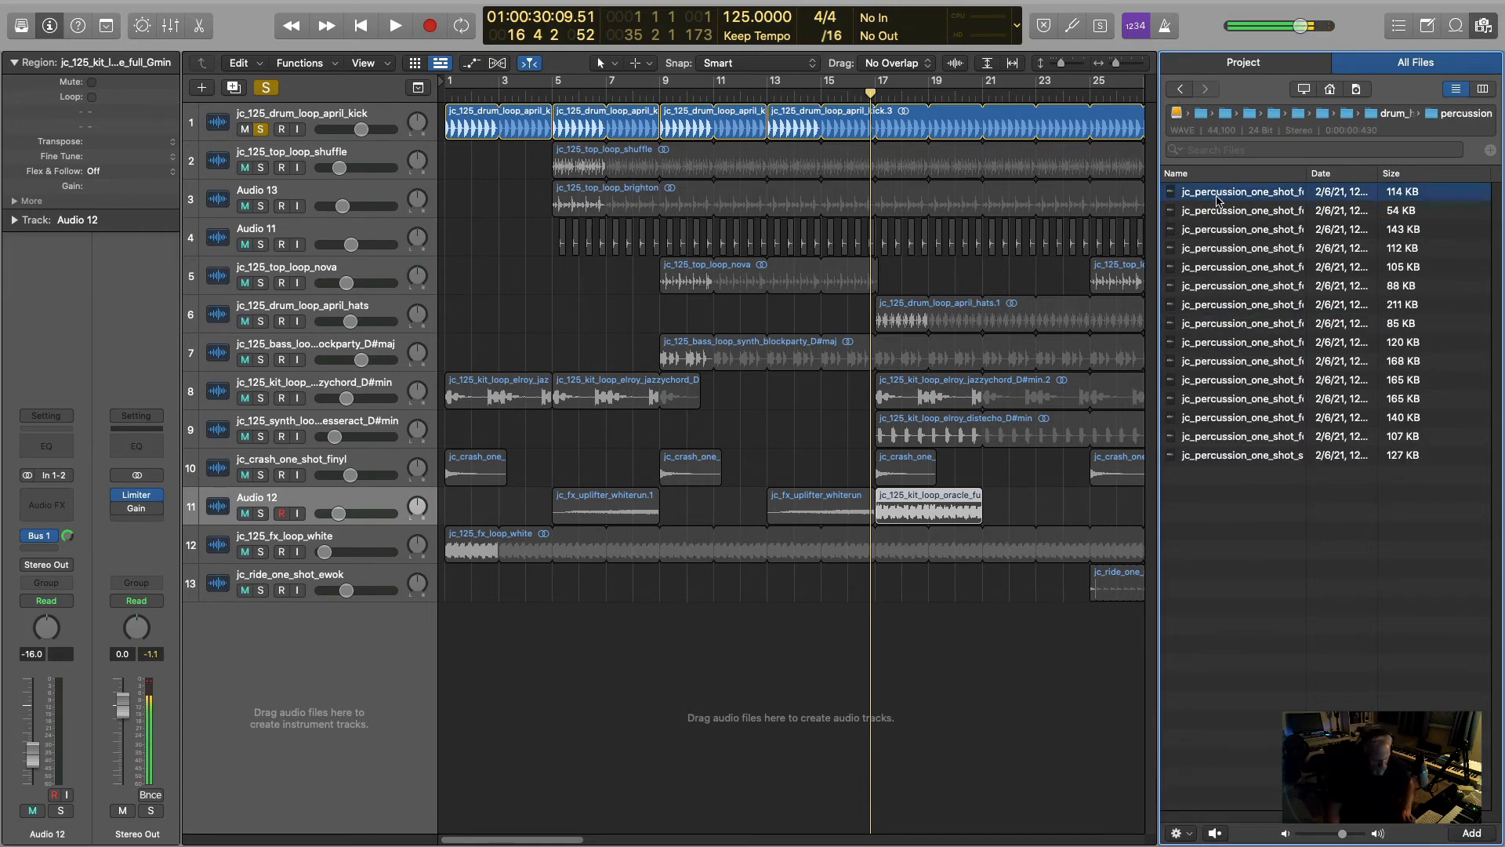
{"action": "key", "text": "Down"}
{"action": "key", "text": "Down"}
{"action": "key", "text": "Down"}
{"action": "key", "text": "Down"}
{"action": "key", "text": "Down"}
{"action": "key", "text": "Down"}
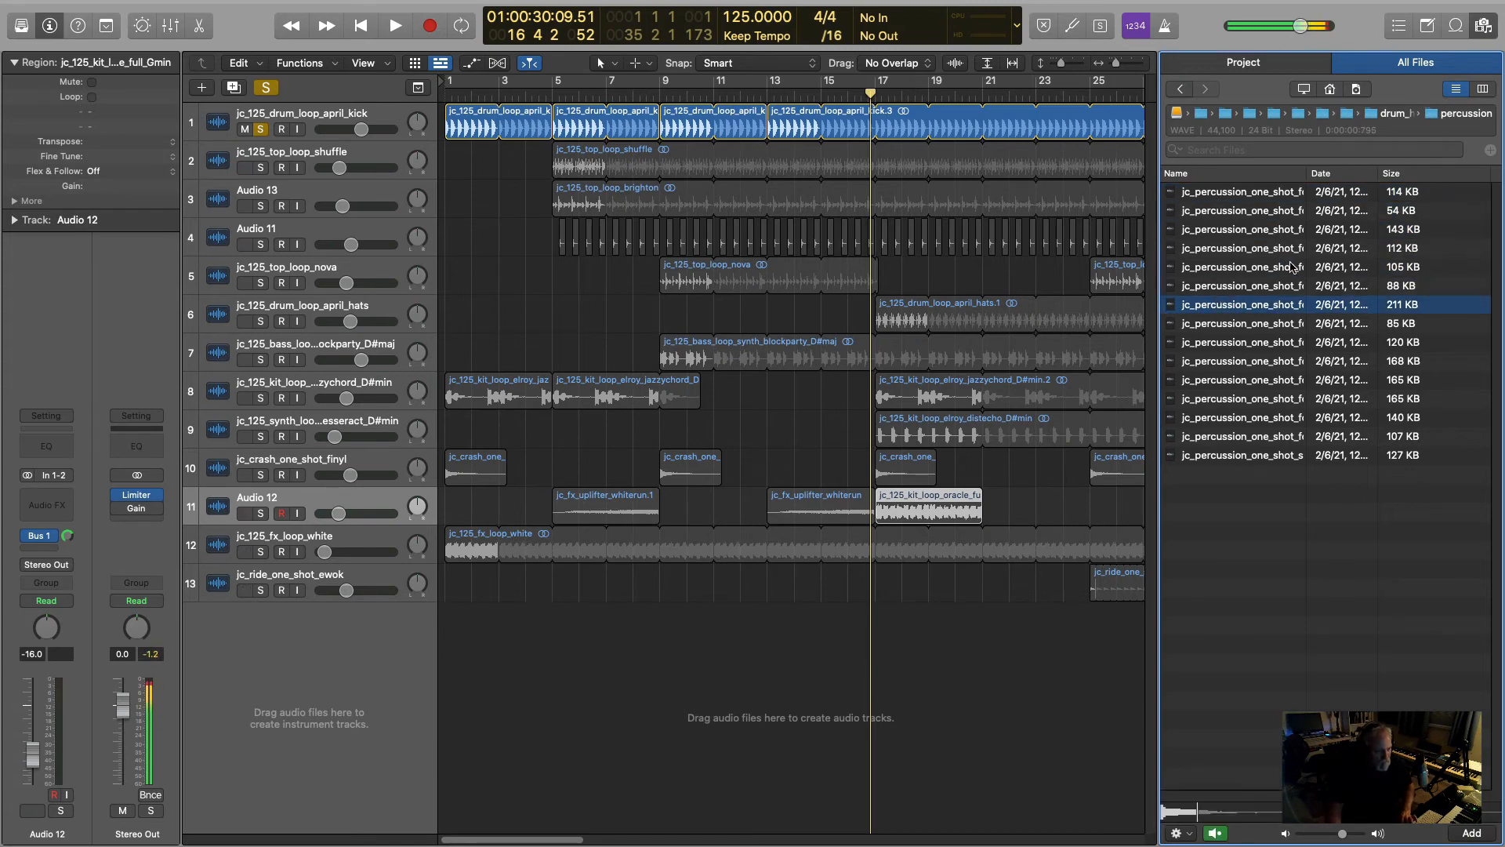
{"action": "key", "text": "Down"}
{"action": "key", "text": "Down"}
{"action": "key", "text": "Down"}
{"action": "key", "text": "Down"}
{"action": "key", "text": "Down"}
{"action": "key", "text": "Down"}
{"action": "key", "text": "Down"}
{"action": "key", "text": "Down"}
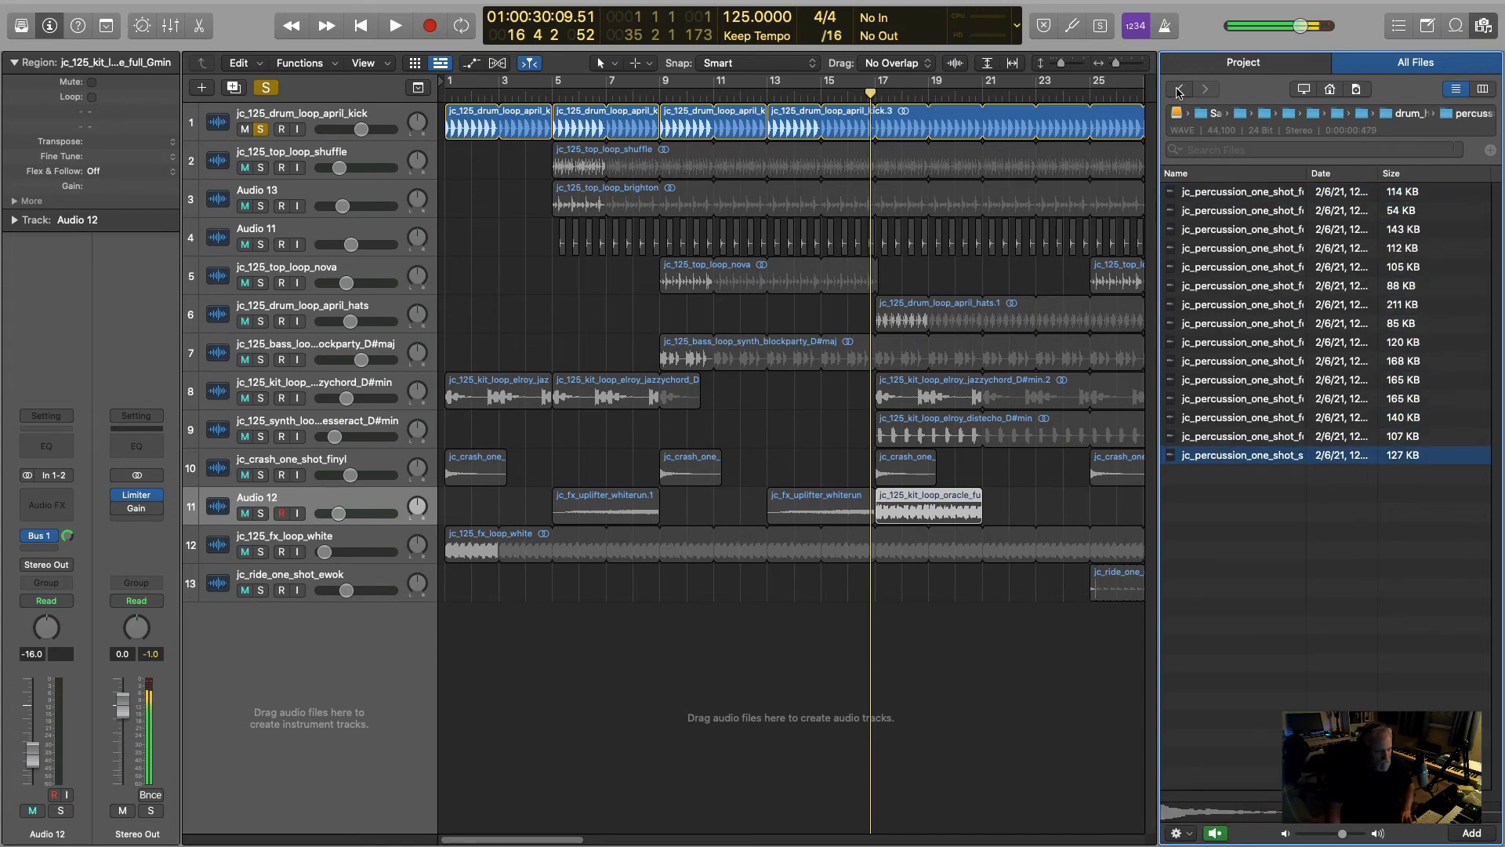
- Open the drum_hits > kicks folder, audition its kick one-shots in order from the first to the 63 KB sample, and return to drum_hits
{"action": "left_click", "coordinate": [1179, 90]}
{"action": "double_click", "coordinate": [1203, 248]}
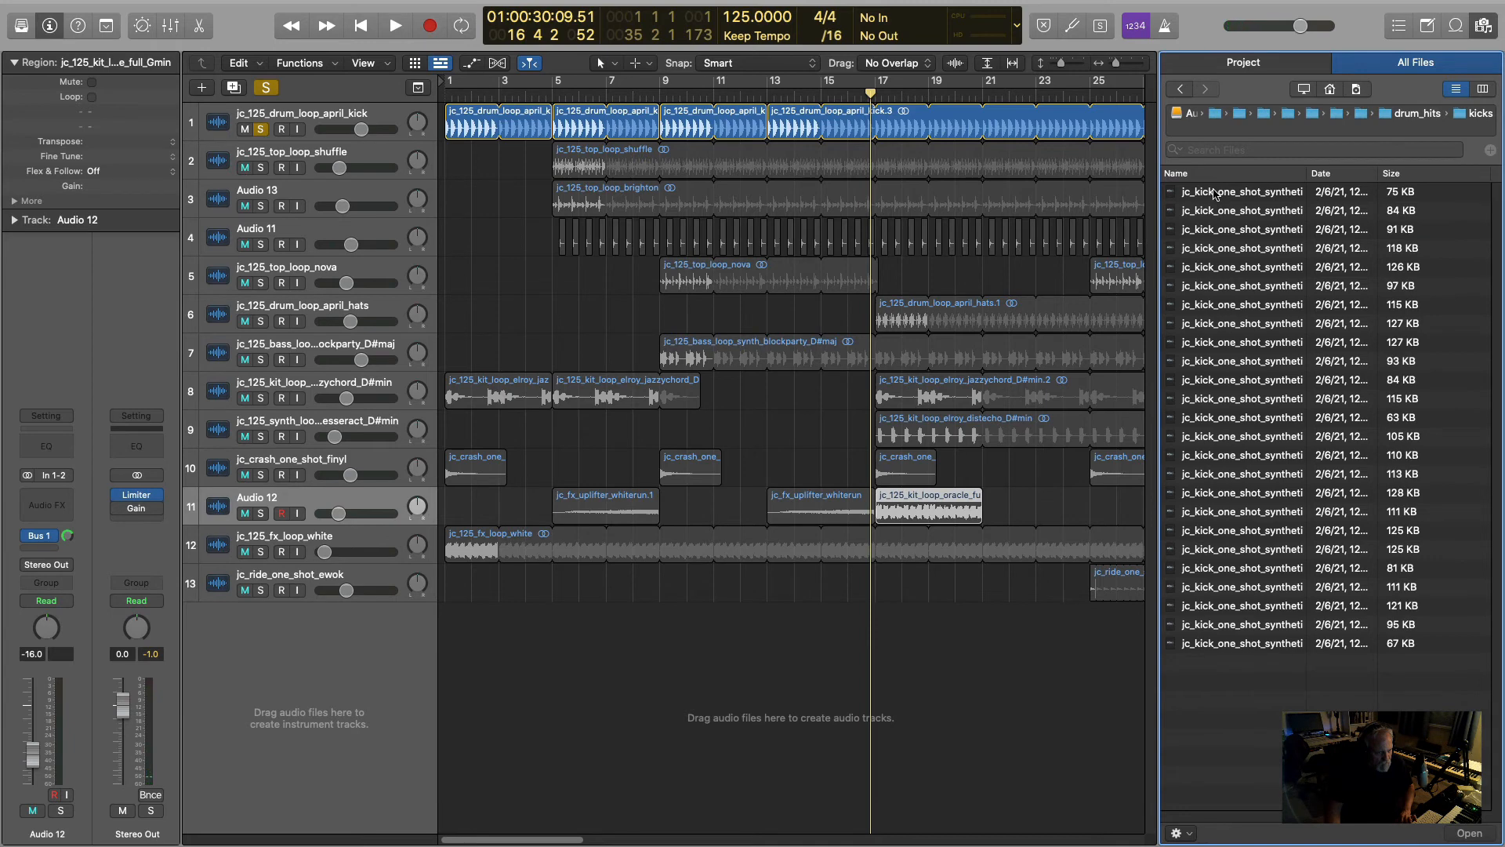
{"action": "left_click", "coordinate": [1214, 194]}
{"action": "key", "text": "Down"}
{"action": "key", "text": "Down"}
{"action": "key", "text": "Down"}
{"action": "key", "text": "Down"}
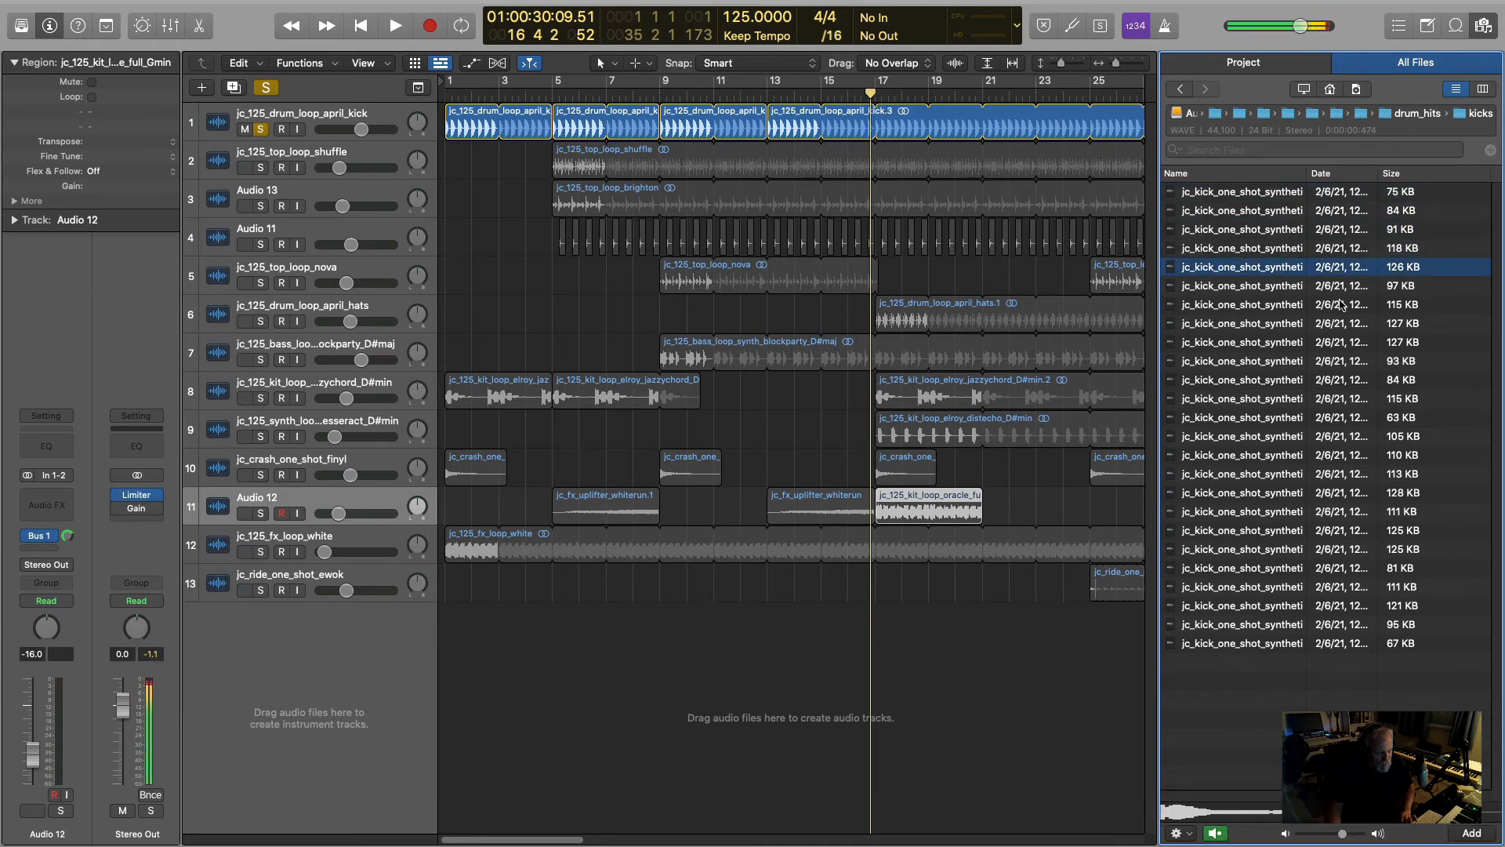
{"action": "key", "text": "Down"}
{"action": "key", "text": "Down"}
{"action": "key", "text": "Down"}
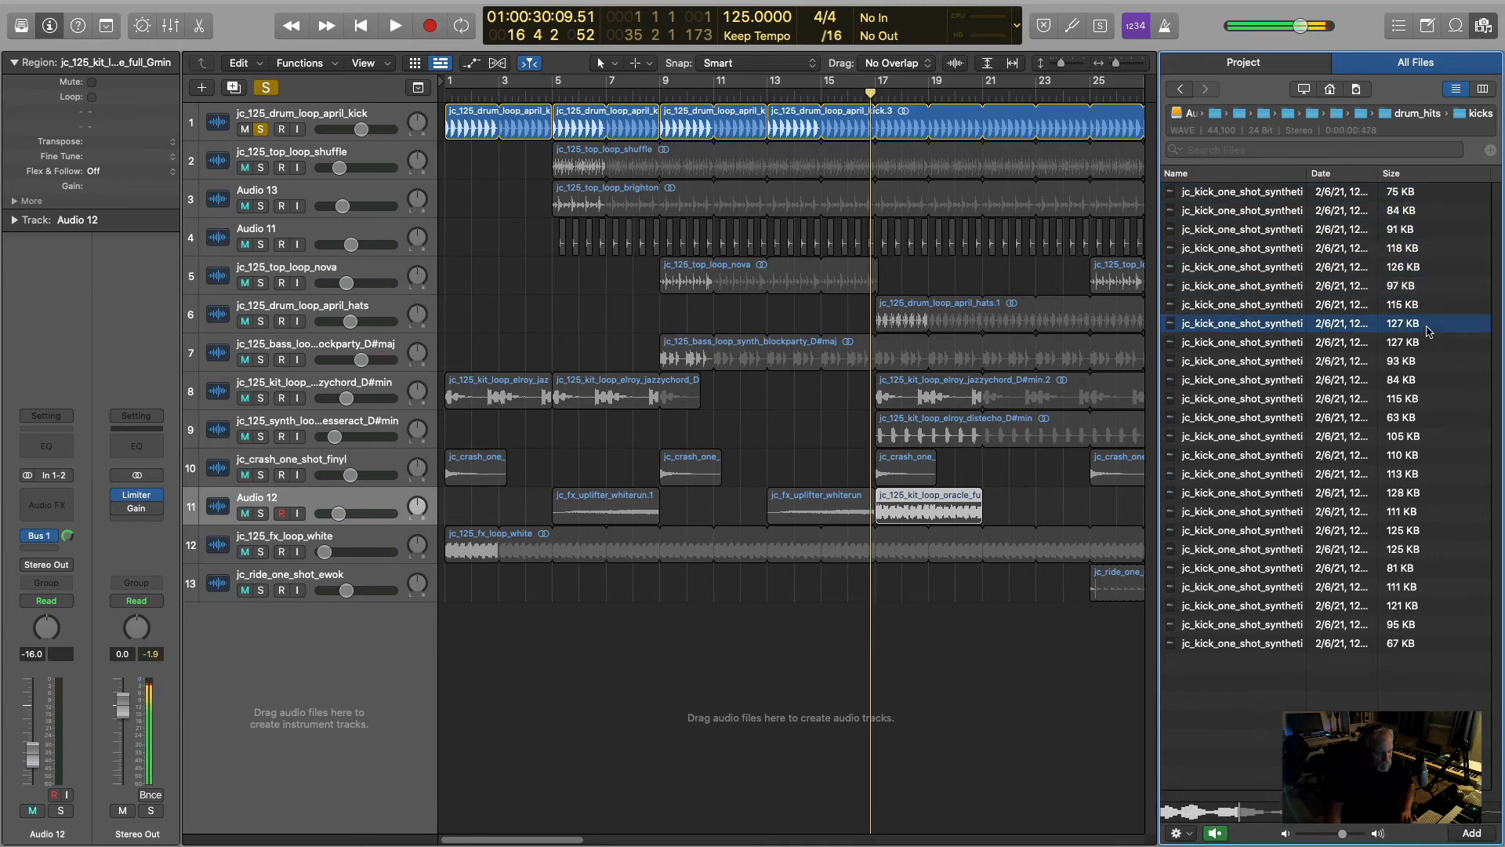
{"action": "key", "text": "Down"}
{"action": "key", "text": "Down"}
{"action": "key", "text": "Down"}
{"action": "key", "text": "Down"}
{"action": "key", "text": "Down"}
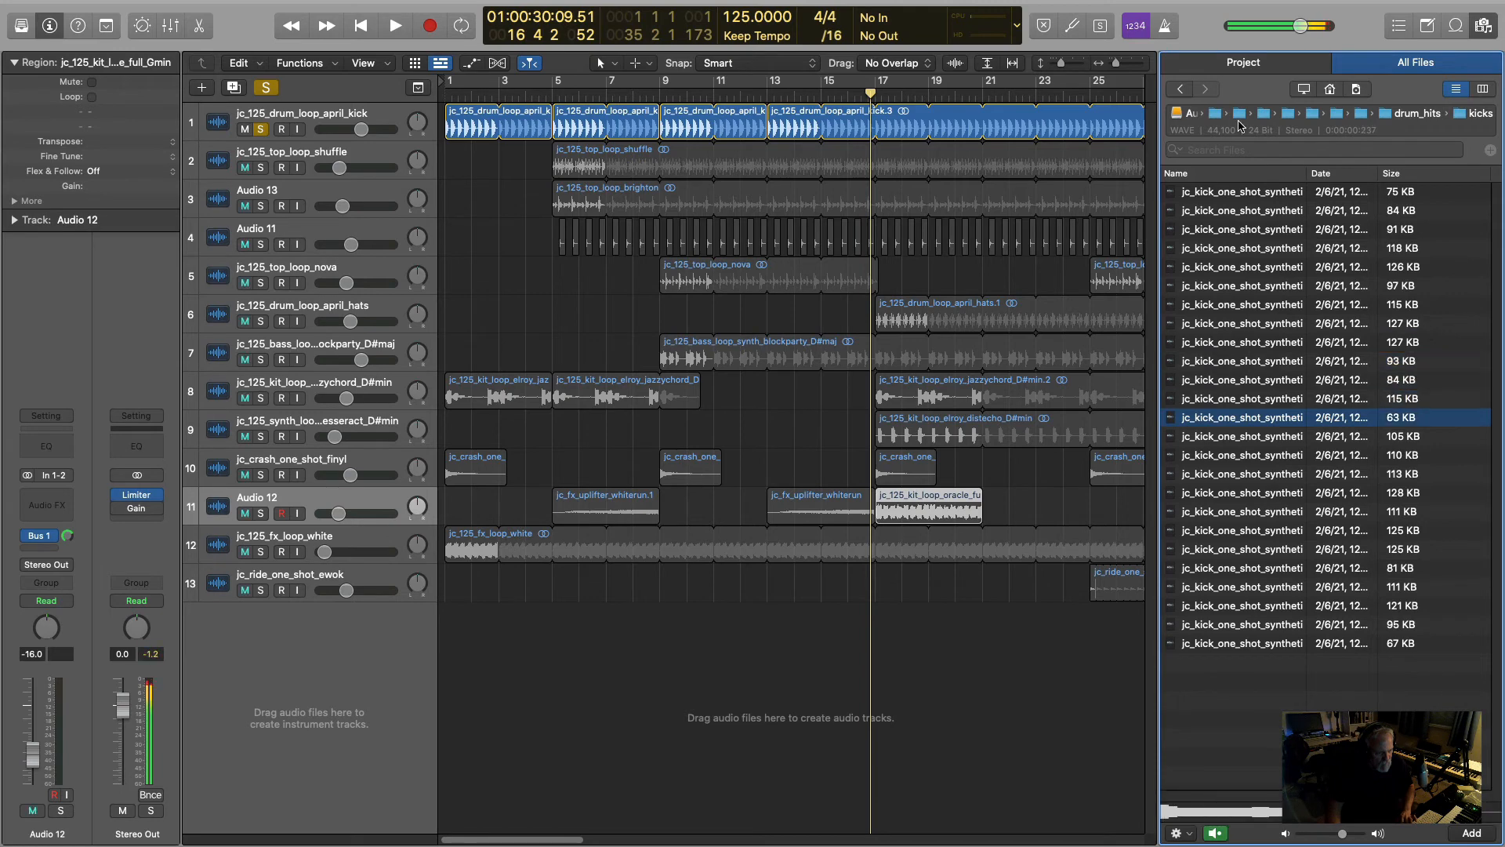
{"action": "left_click", "coordinate": [1181, 89]}
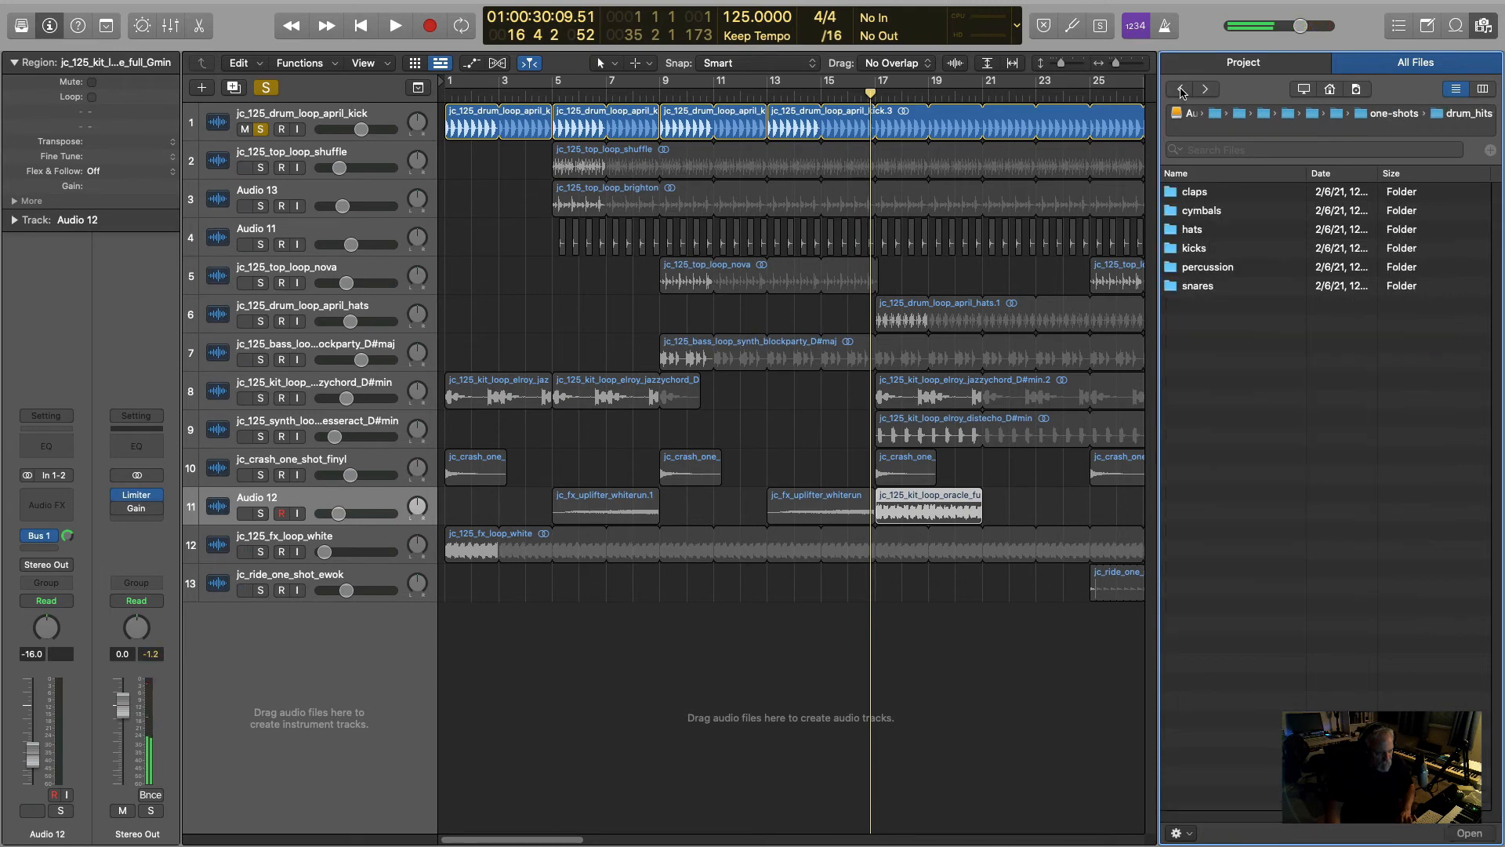
- Return to the Jaytech: Wavelengths pack's top folder and open loops > drum_loops
{"action": "left_click", "coordinate": [1182, 91]}
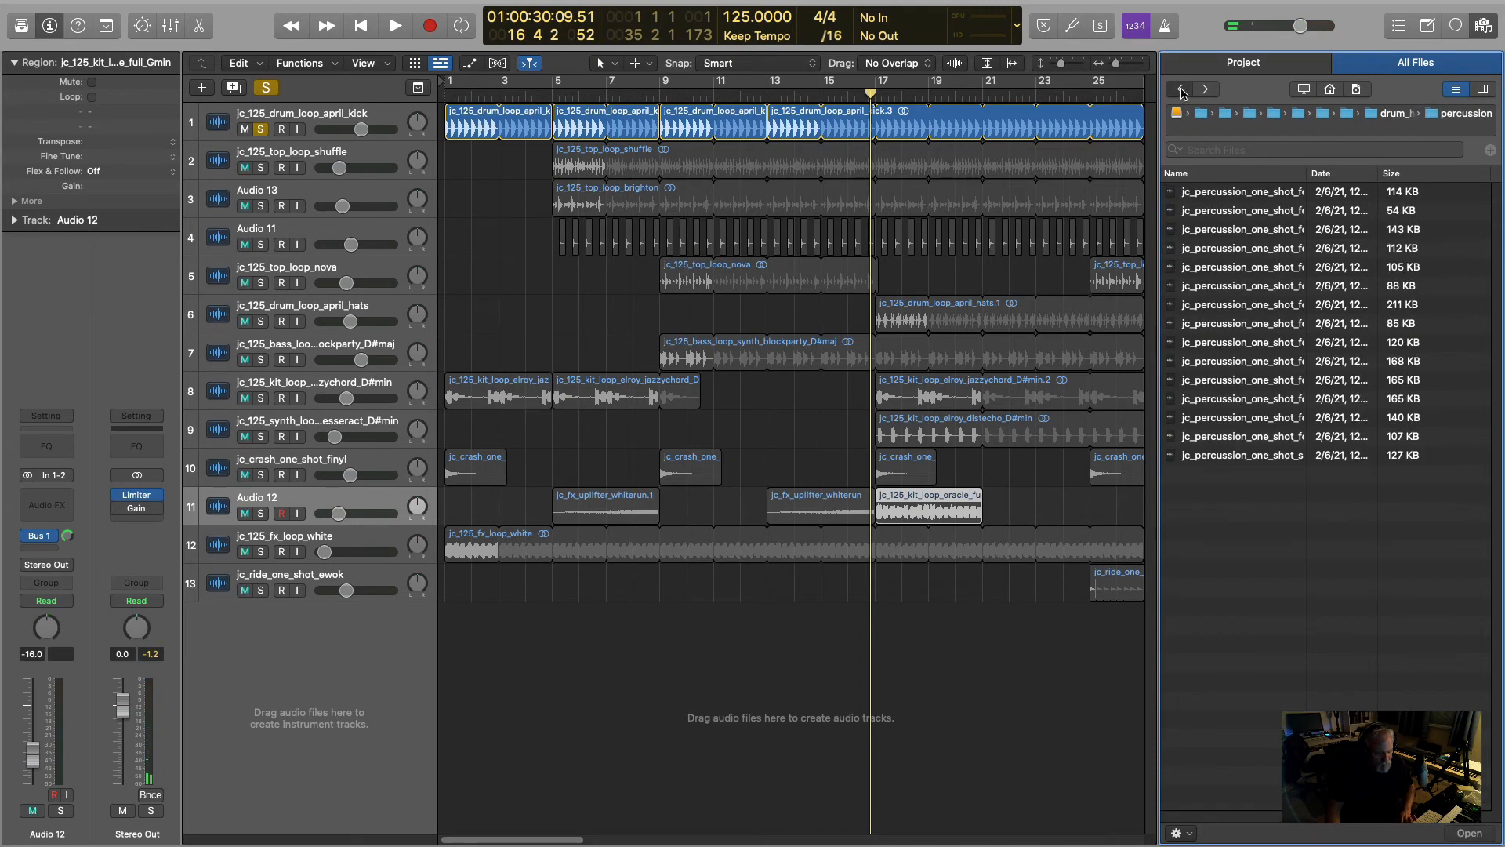
{"action": "left_click", "coordinate": [1182, 91]}
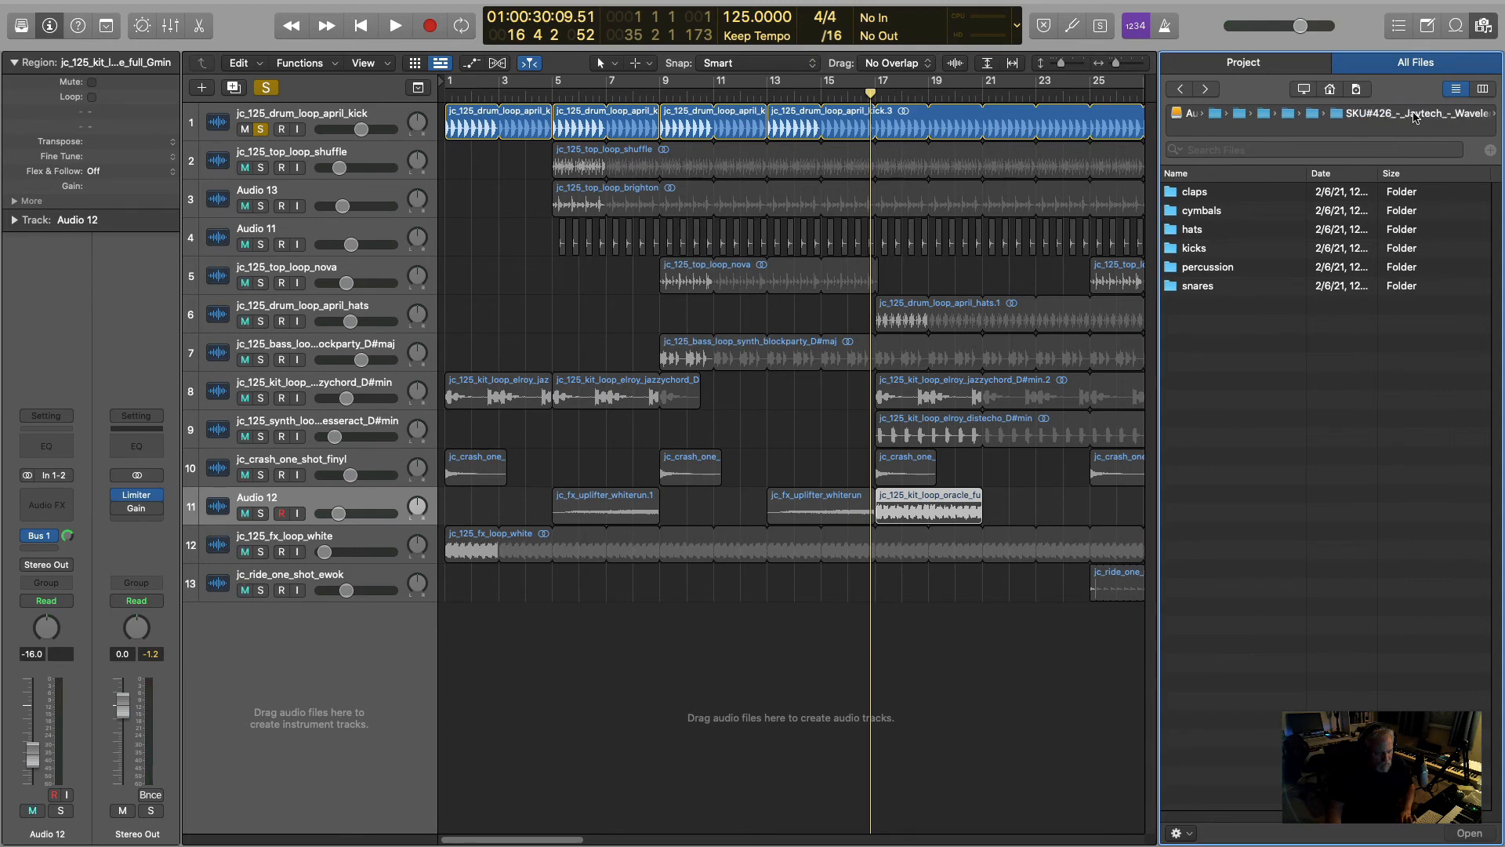
{"action": "left_click", "coordinate": [1415, 117]}
{"action": "left_click", "coordinate": [1194, 196]}
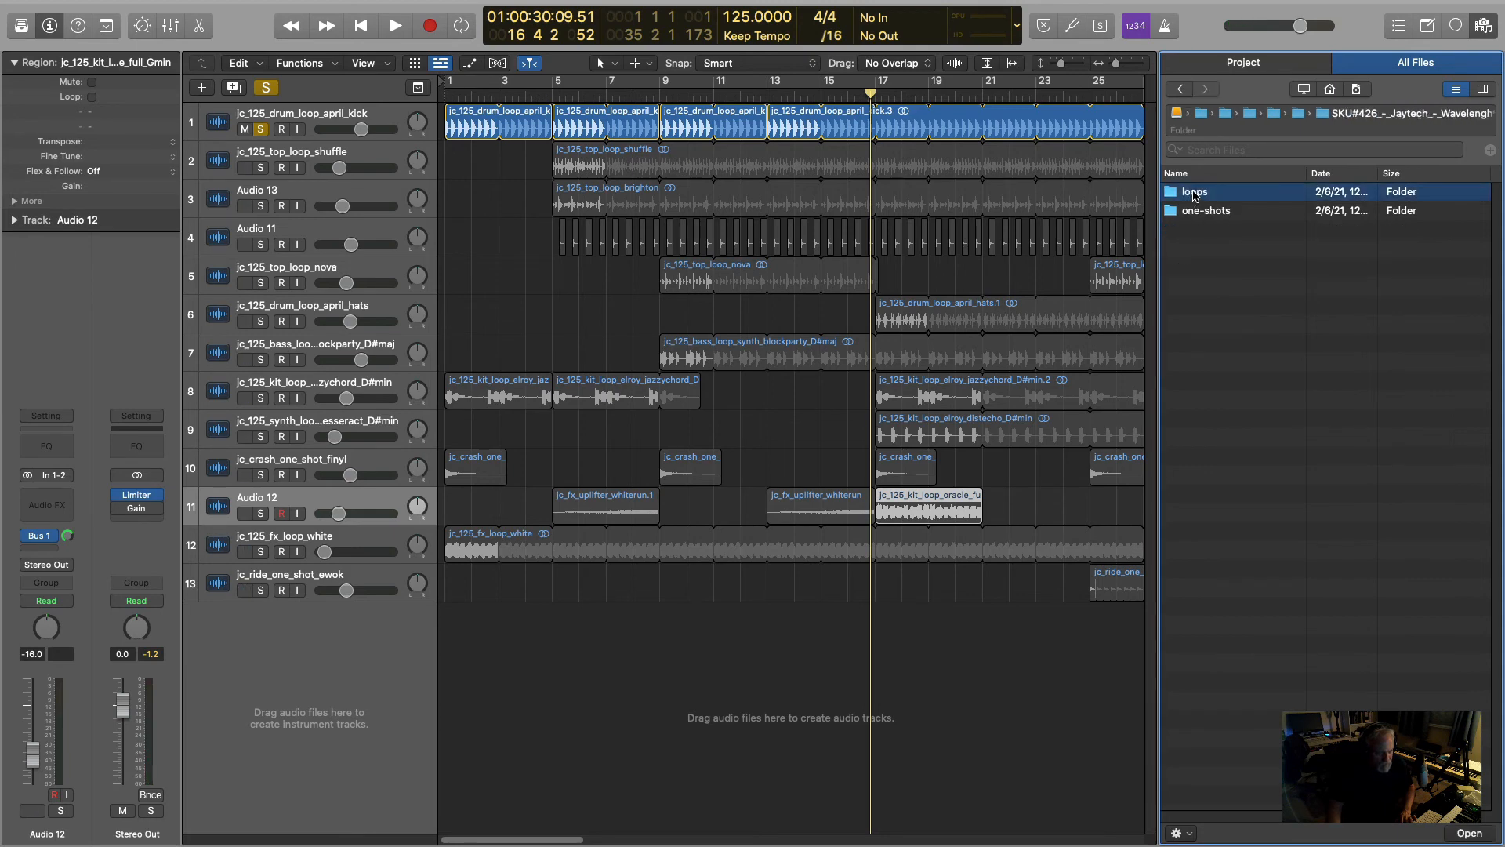
{"action": "double_click", "coordinate": [1194, 196]}
{"action": "double_click", "coordinate": [1211, 210]}
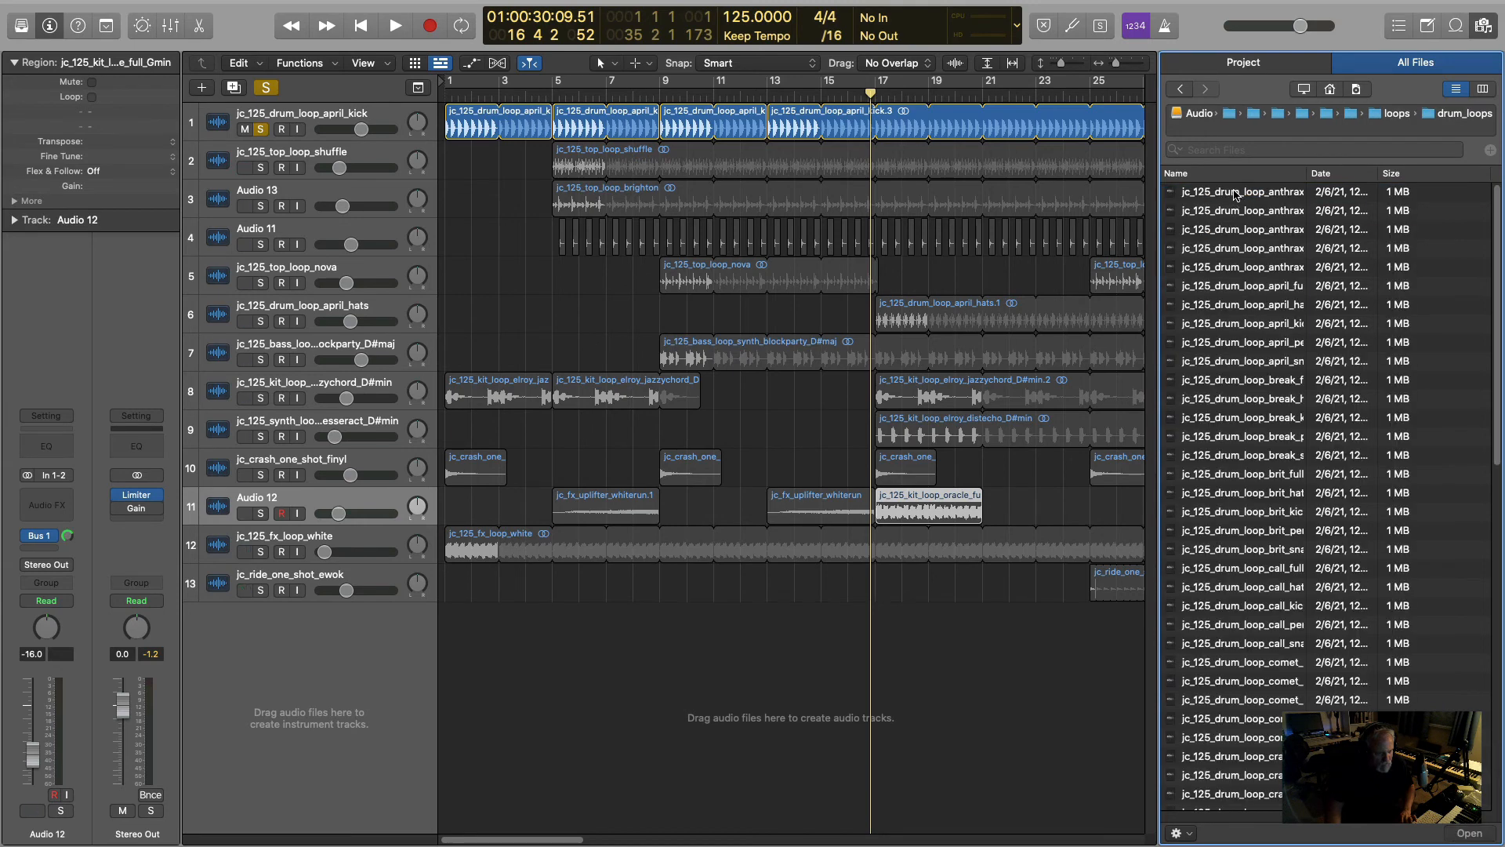
- Audition the anthrax drum loops in order, from the first file in the folder to the last of that set
{"action": "left_click", "coordinate": [1235, 193]}
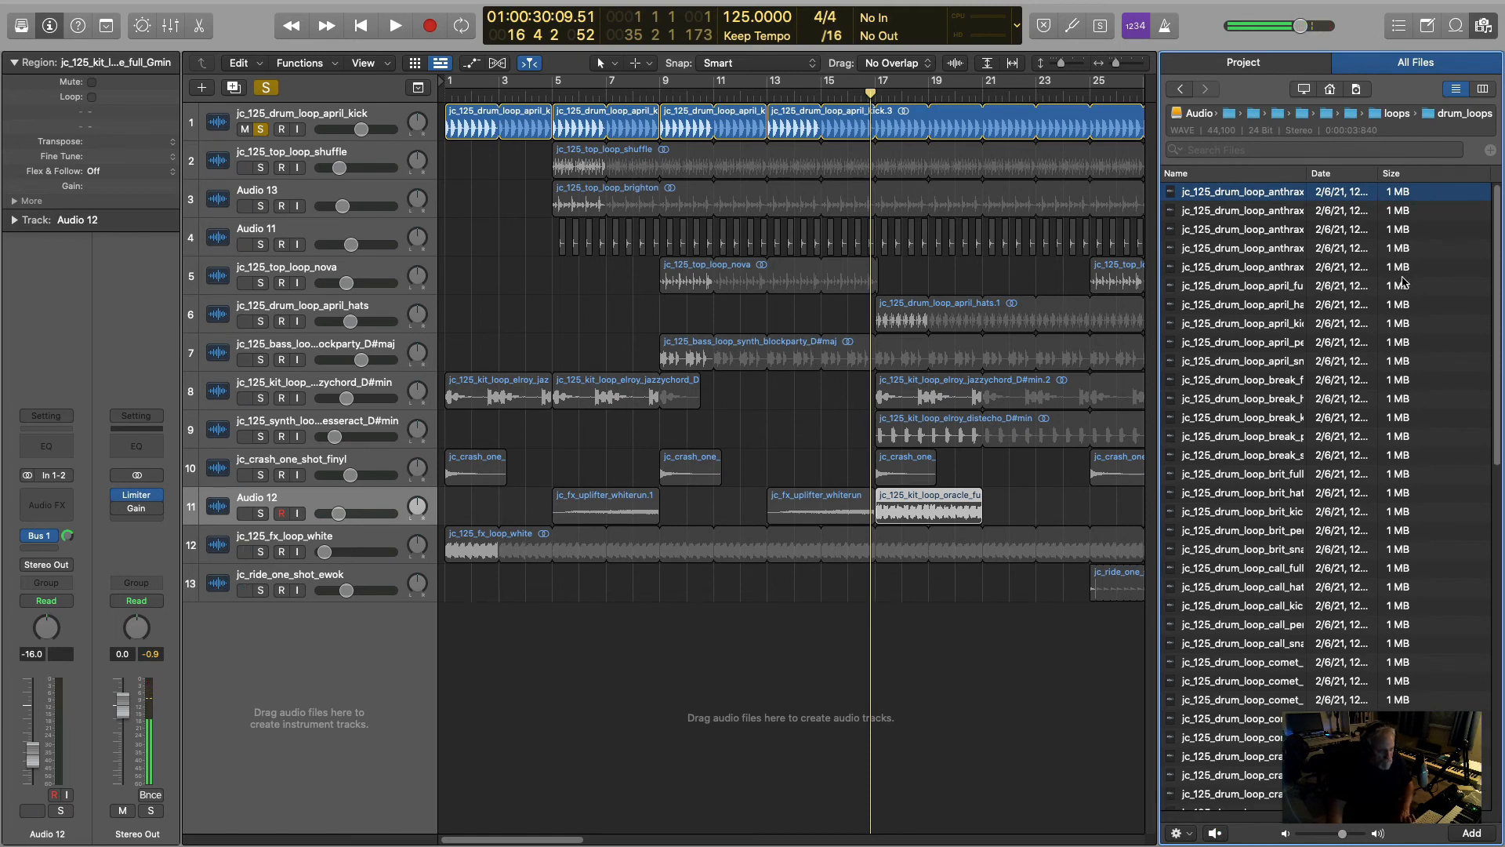
{"action": "key", "text": "Down"}
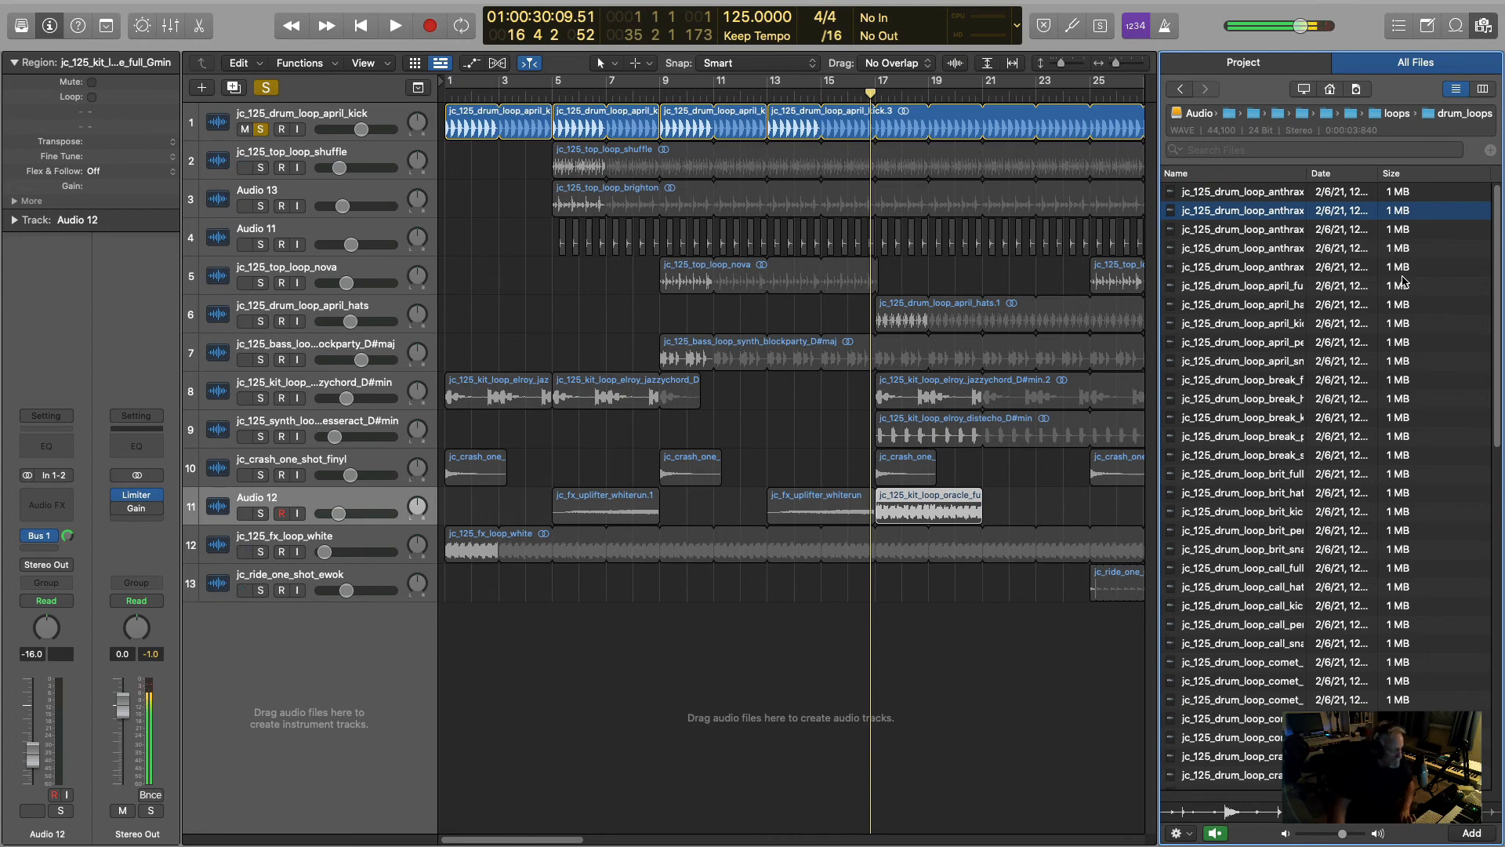
{"action": "key", "text": "Down"}
{"action": "key", "text": "Down"}
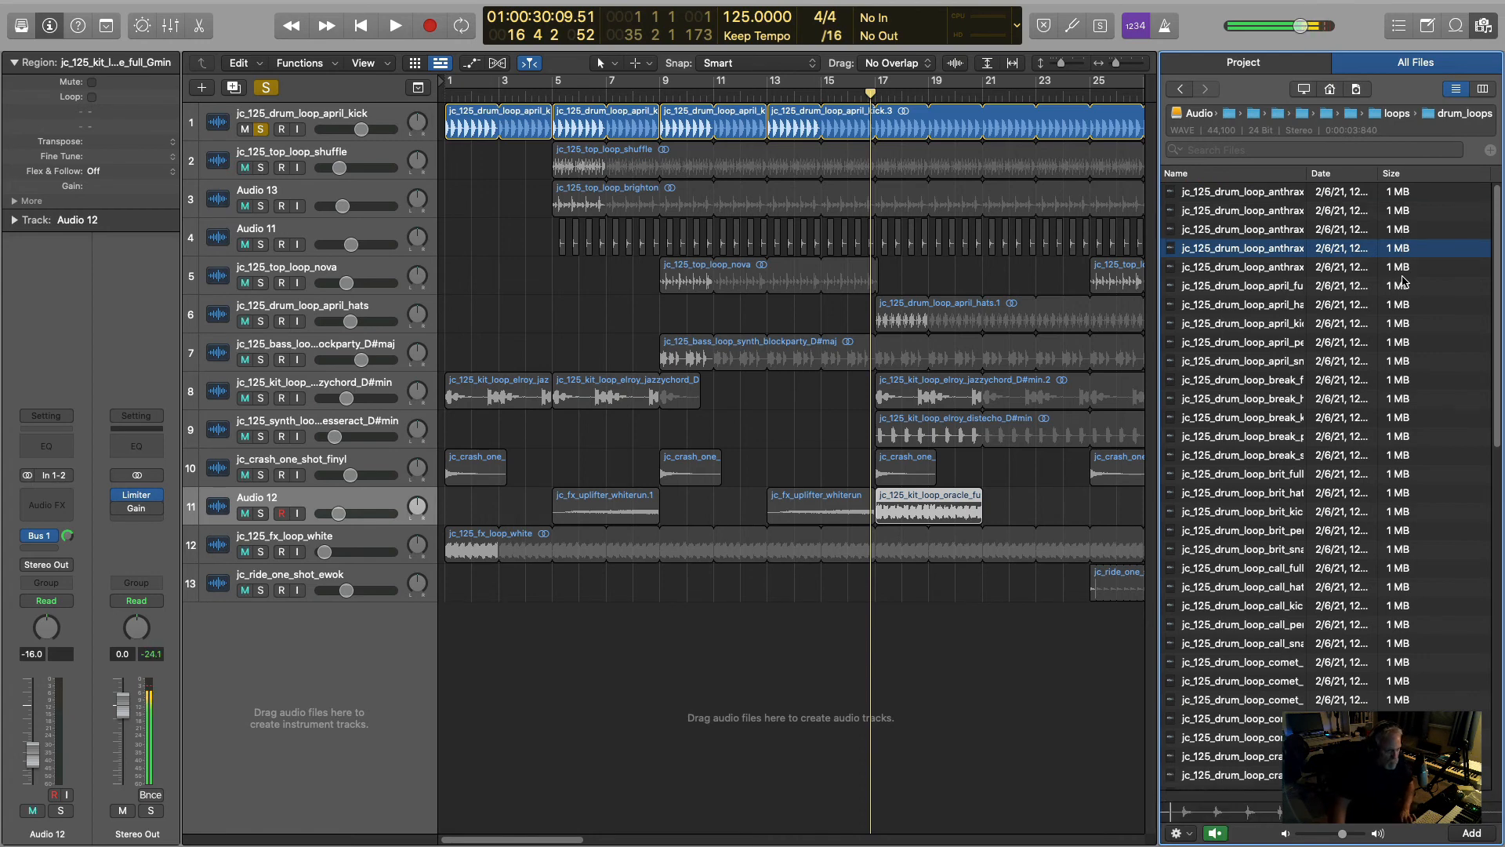
{"action": "key", "text": "Down"}
{"action": "key", "text": "Down"}
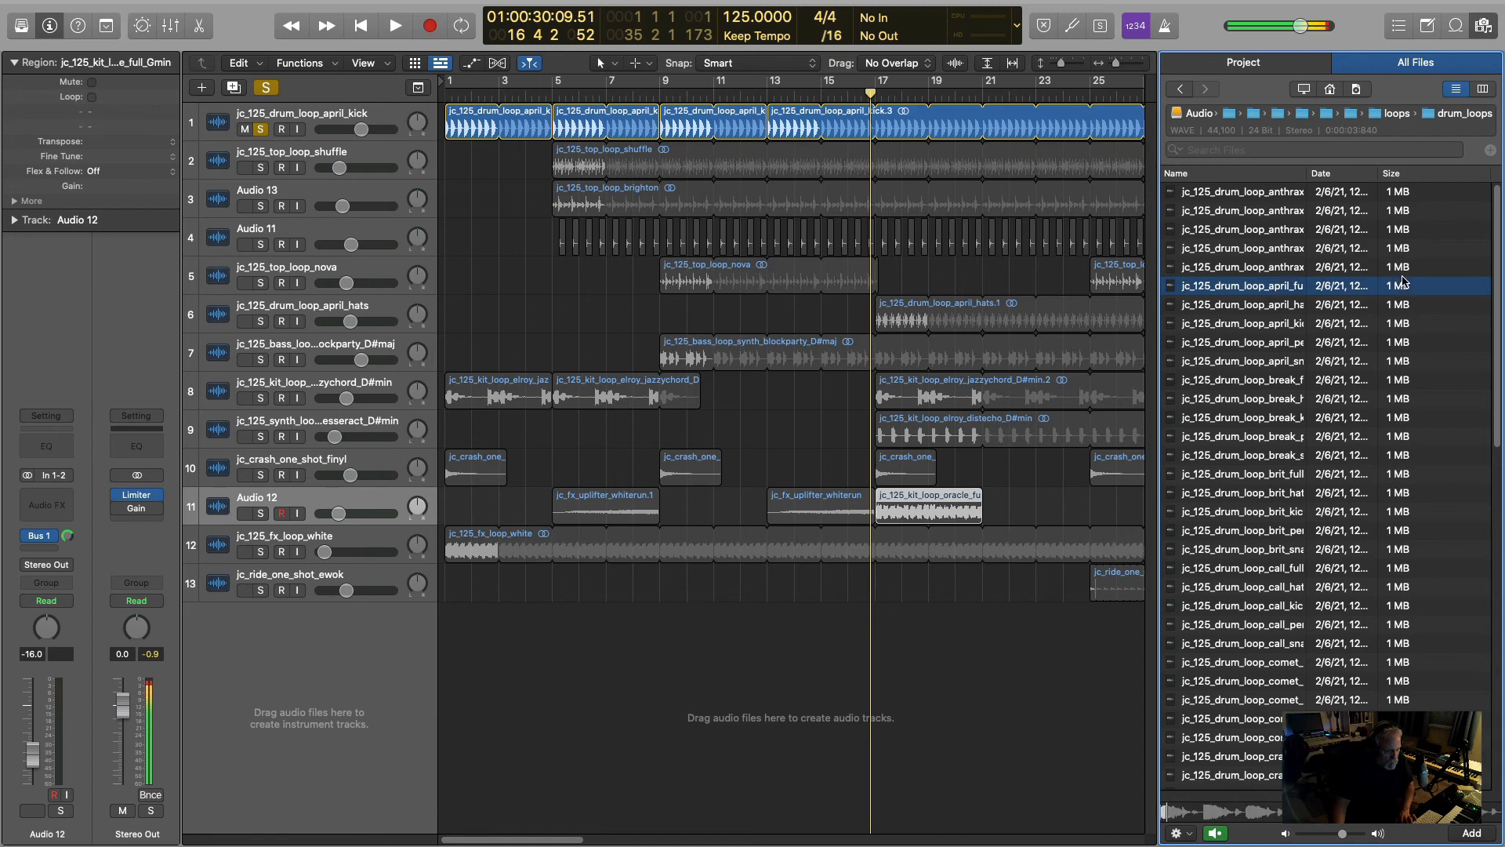
- Audition the april drum loops from full through hats, kick and percussion to snare, sampling the first break loop before returning to the april snare
{"action": "key", "text": "Down"}
{"action": "key", "text": "Down"}
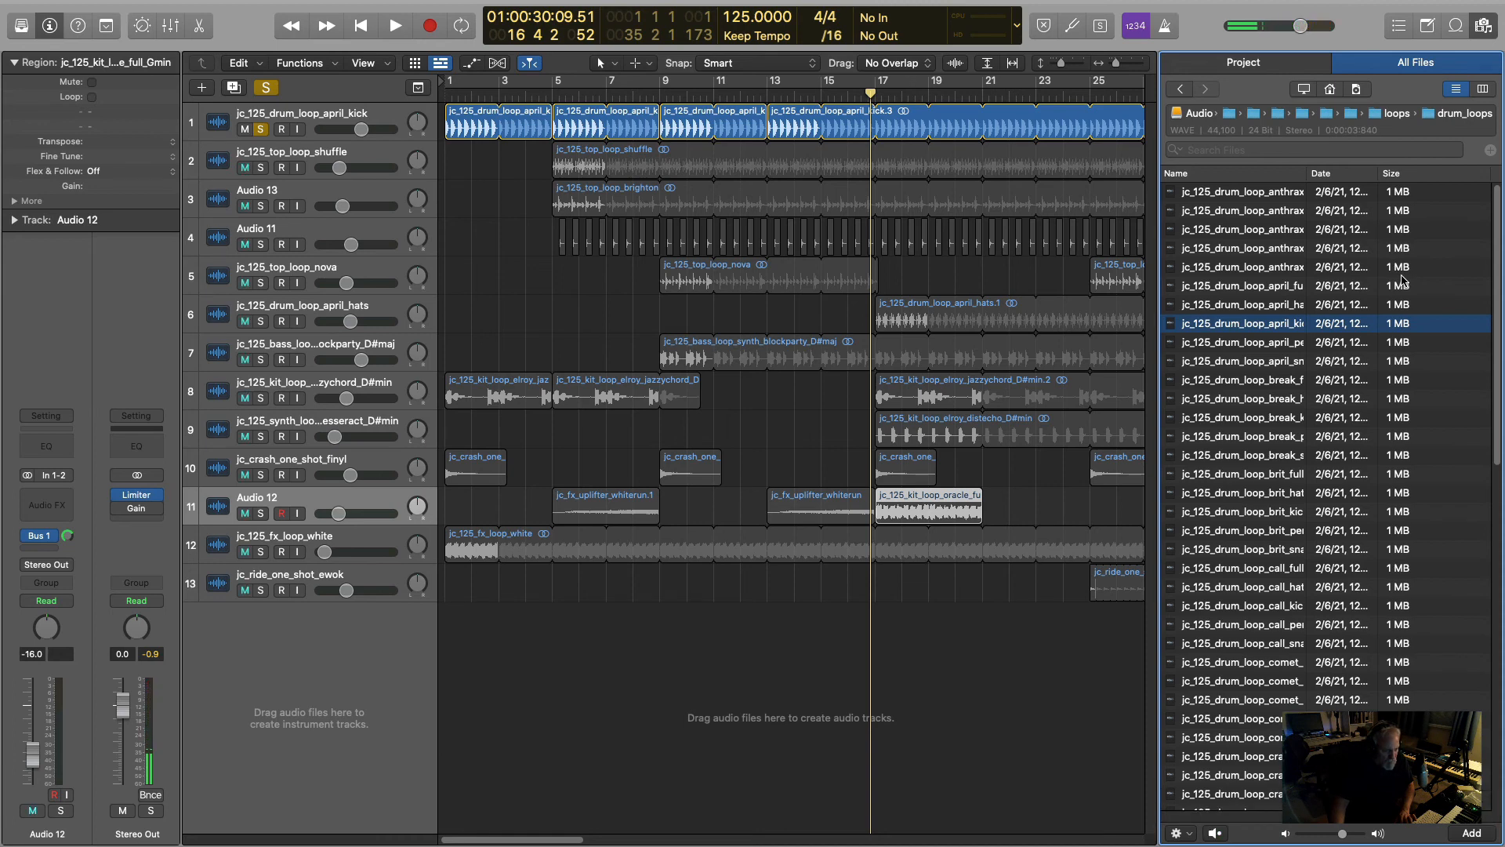
{"action": "key", "text": "Down"}
{"action": "key", "text": "Down"}
{"action": "key", "text": "Down"}
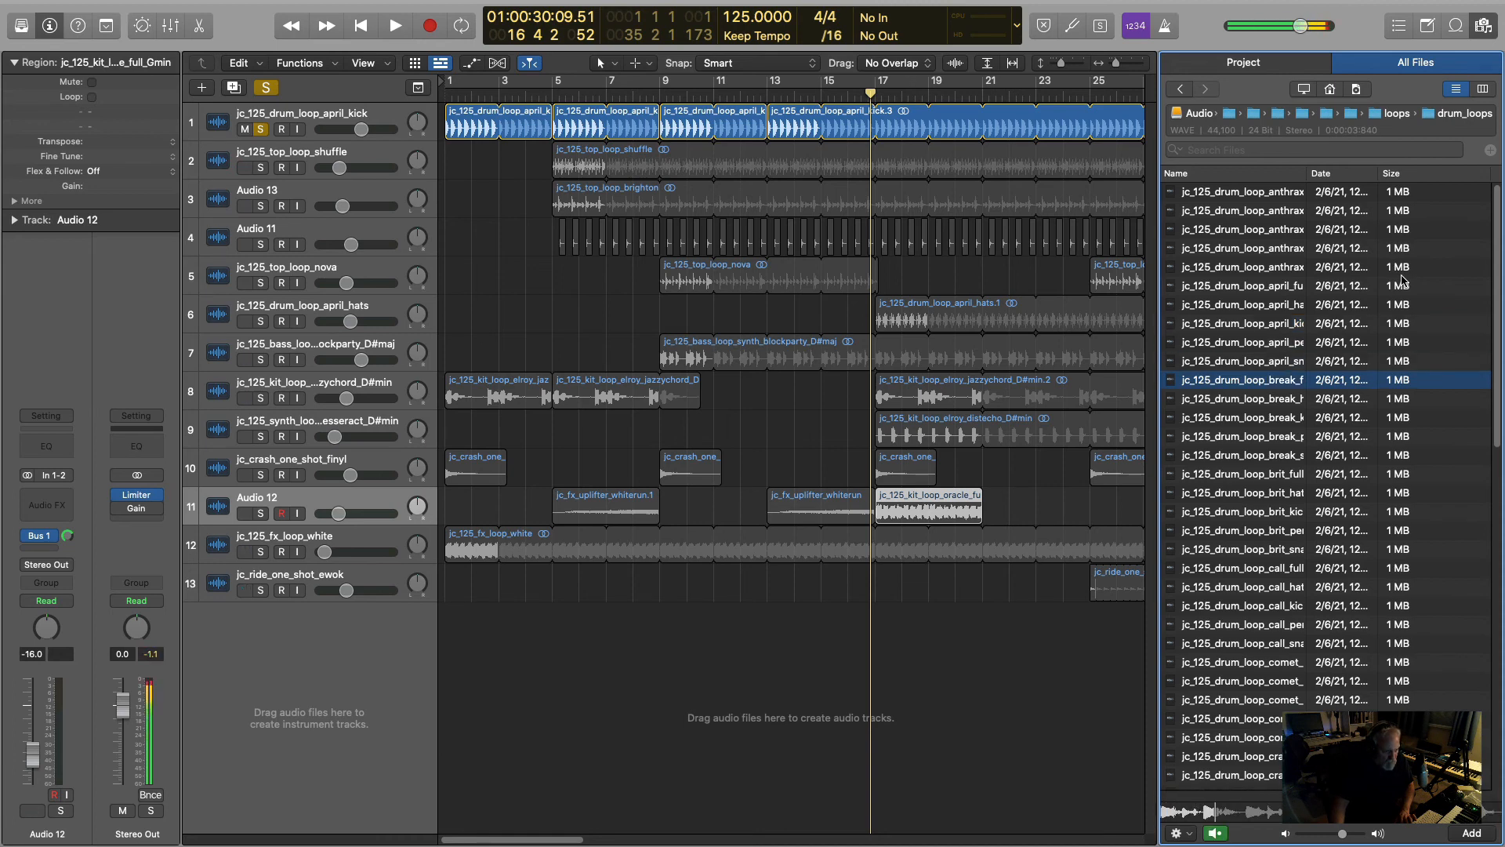
{"action": "key", "text": "Up"}
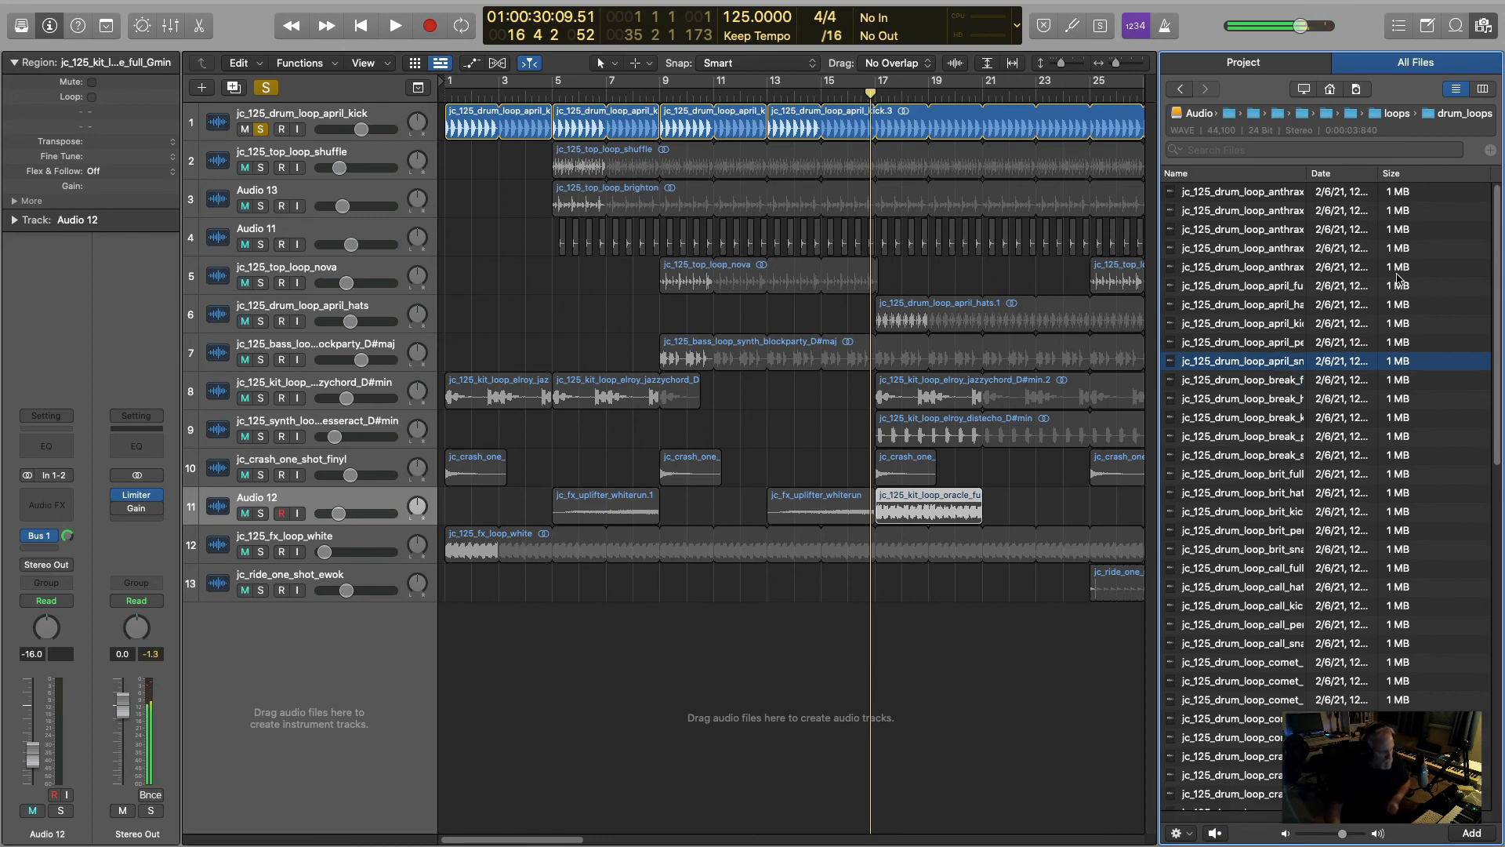
- Hide the file browser and turn off solo on the jc_125_drum_loop_april_kick track
{"action": "key", "text": "f"}
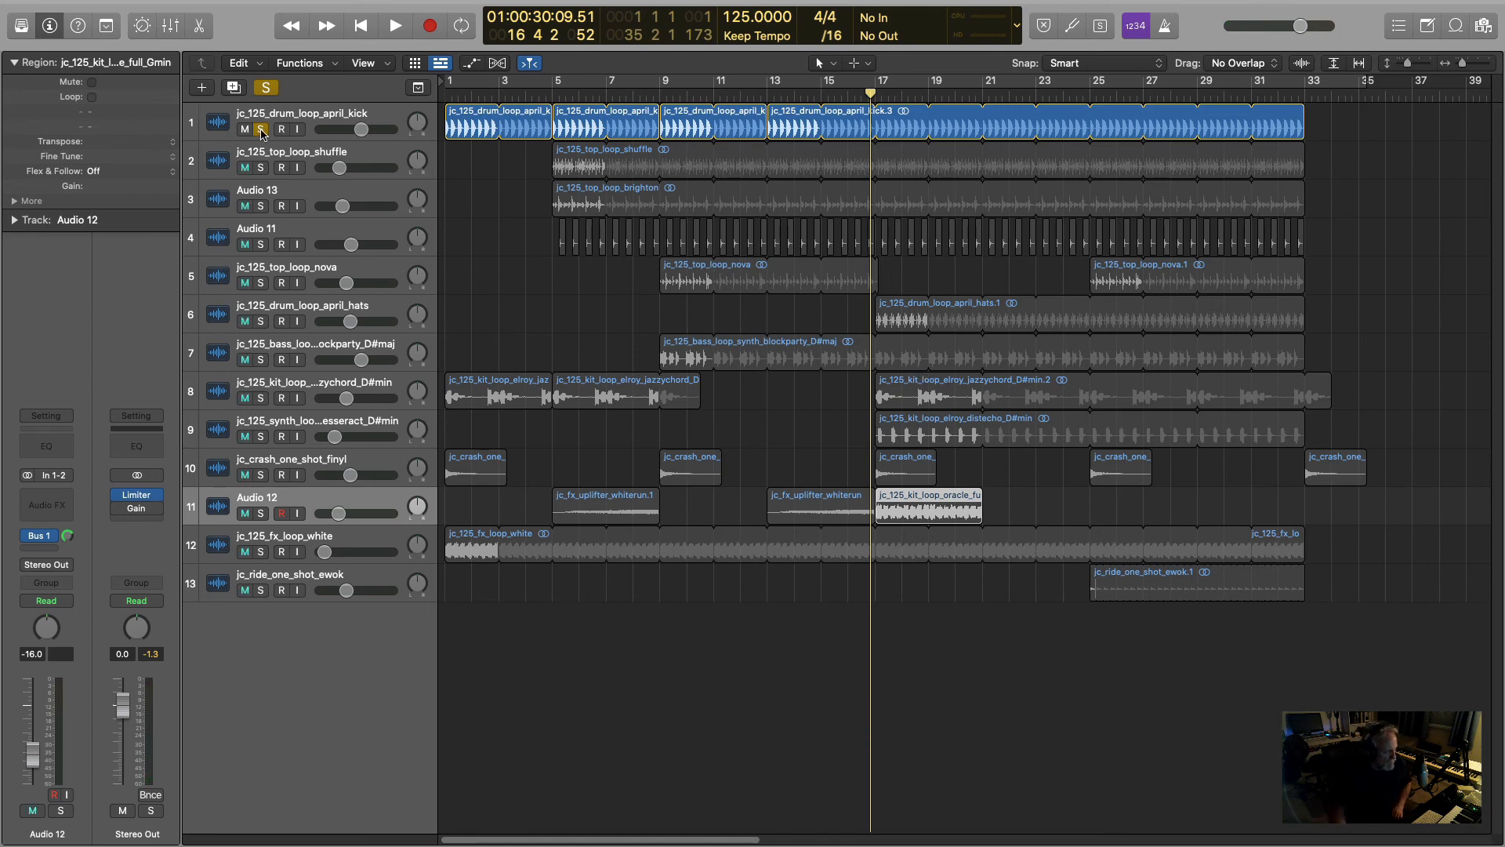
{"action": "left_click", "coordinate": [261, 130]}
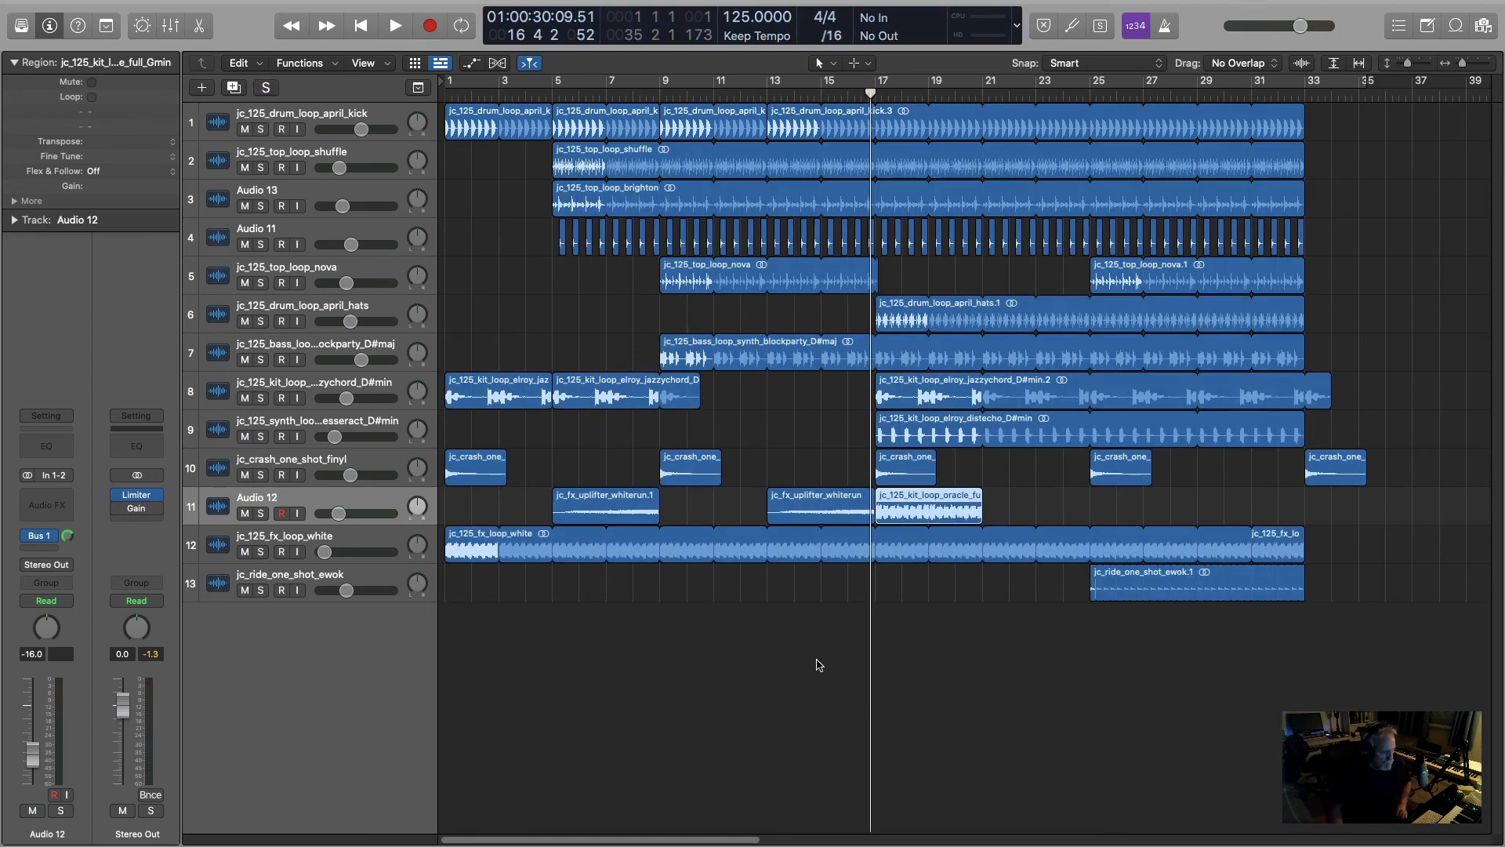